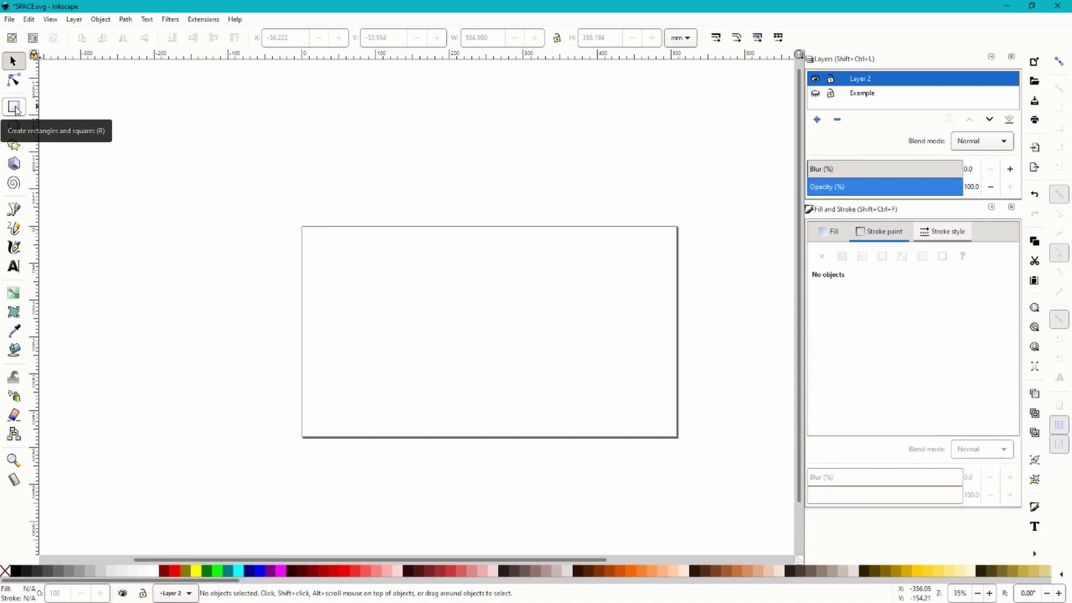
Step: Draw a page-covering rectangle with no outline and a flat dark purple 350034ff fill
{"action": "left_click", "coordinate": [19, 109]}
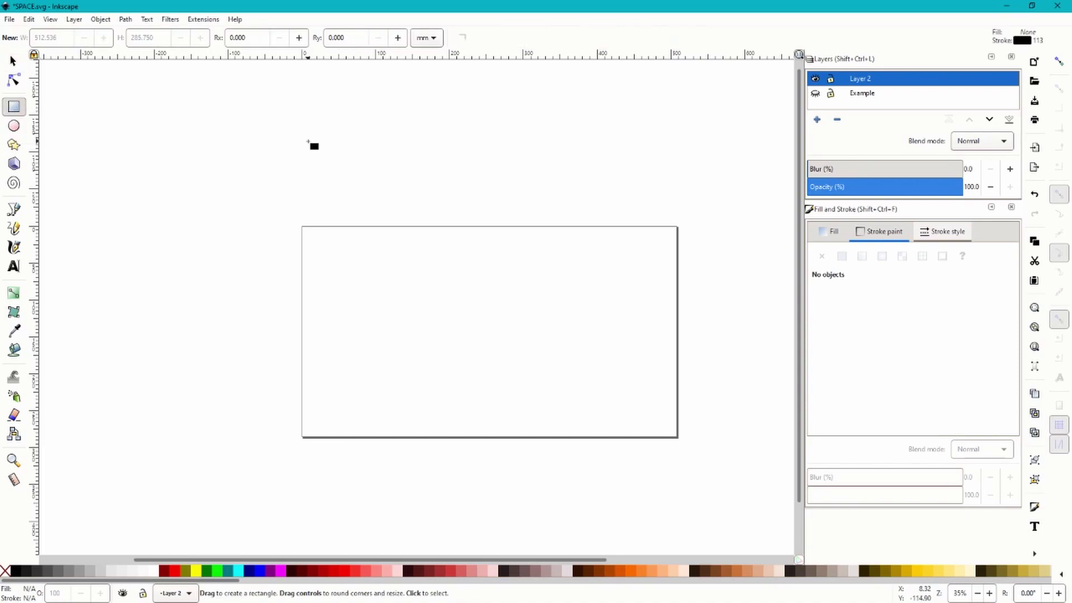
{"action": "mouse_move", "coordinate": [300, 223]}
{"action": "left_mouse_down"}
{"action": "mouse_move", "coordinate": [324, 258]}
{"action": "mouse_move", "coordinate": [581, 431]}
{"action": "mouse_move", "coordinate": [689, 444]}
{"action": "left_mouse_up"}
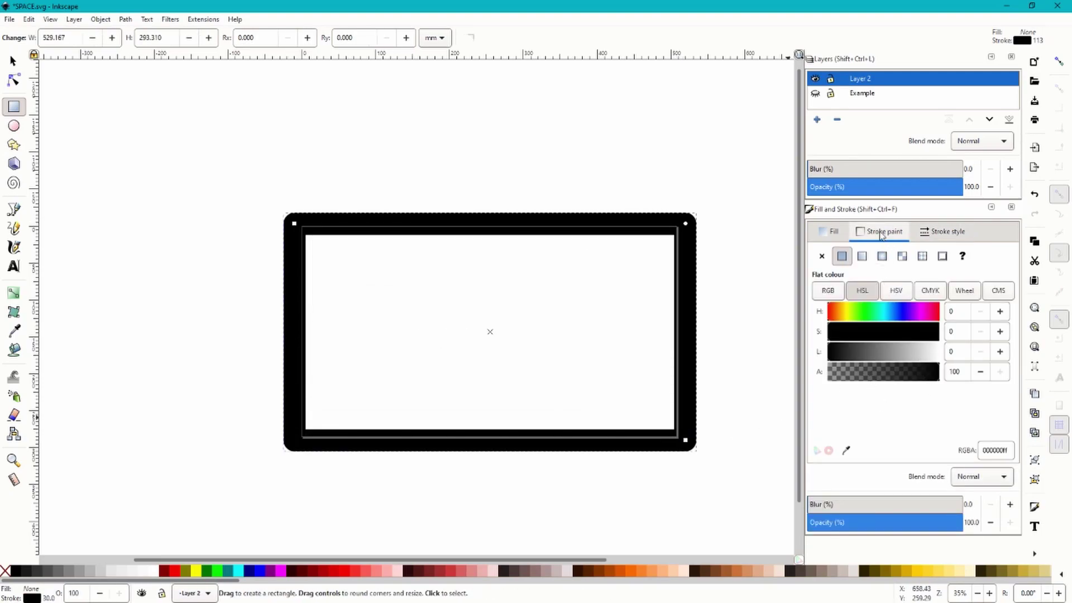
{"action": "left_click", "coordinate": [822, 256]}
{"action": "left_click", "coordinate": [831, 233]}
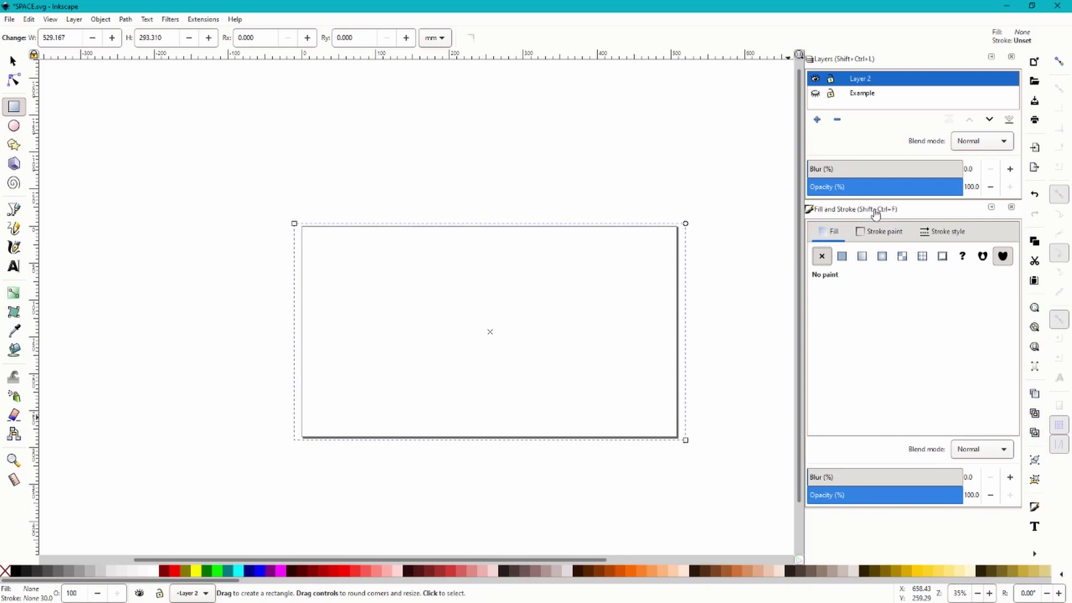
{"action": "left_click", "coordinate": [843, 256]}
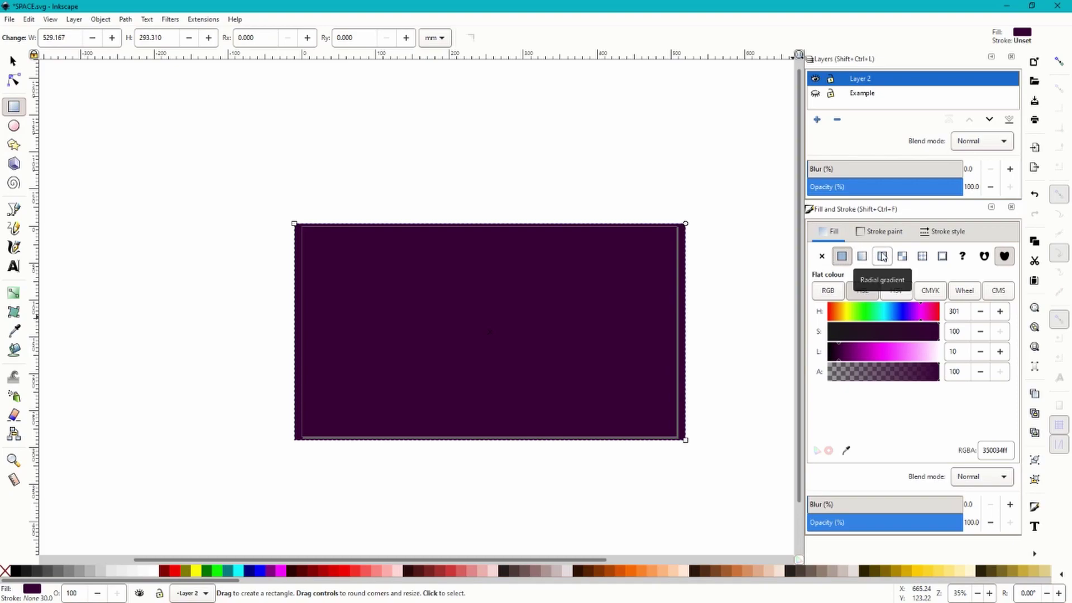
Step: Switch the rectangle's fill to a radial gradient with an opaque magenta d000c1ff outer stop
{"action": "left_click", "coordinate": [883, 257]}
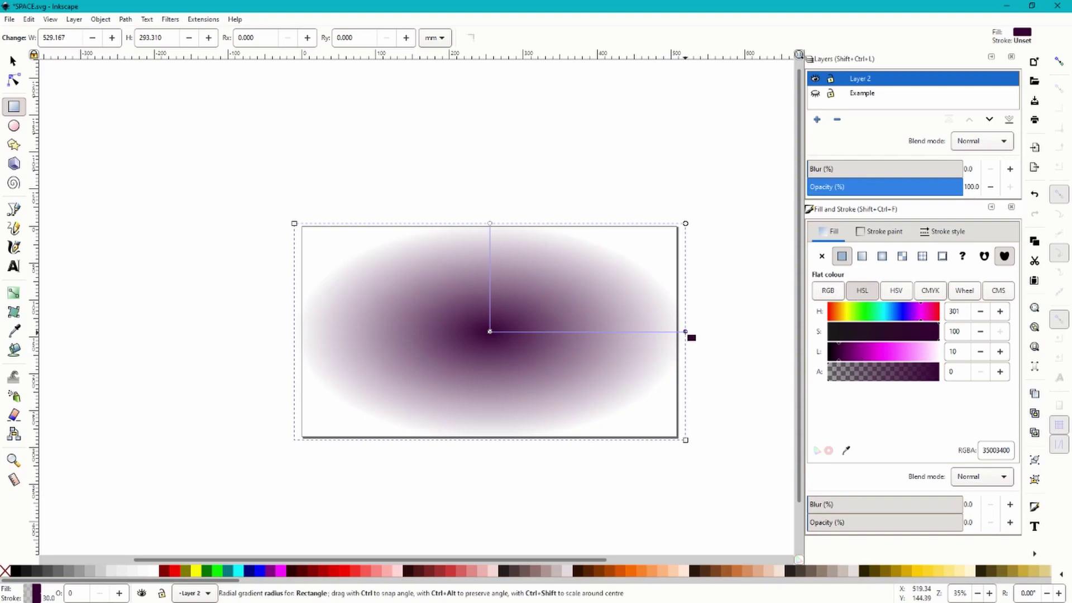
{"action": "left_click_drag", "start_coordinate": [833, 373], "coordinate": [951, 388]}
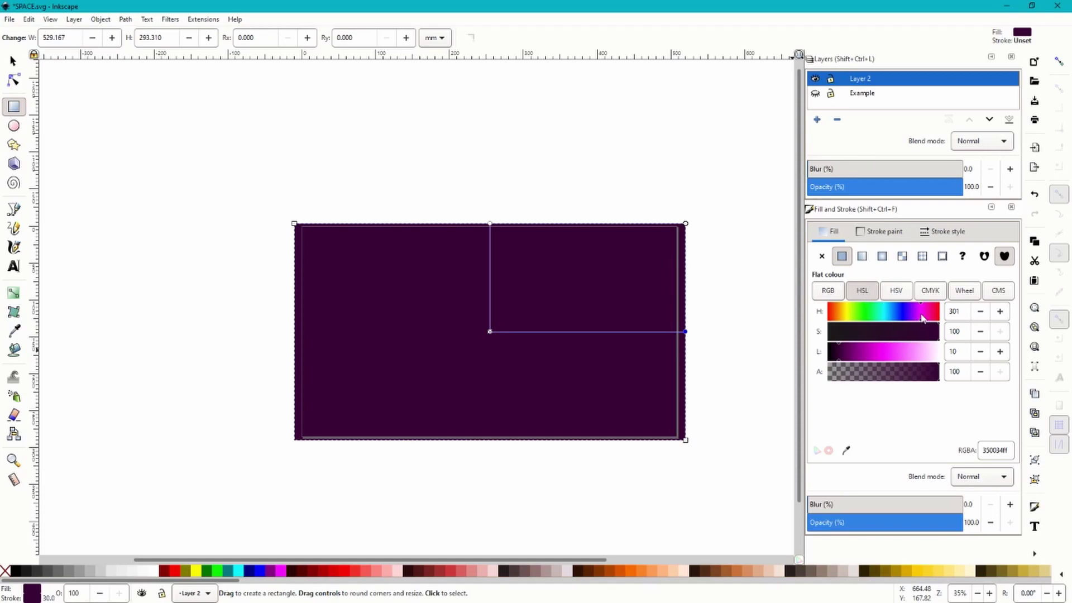
{"action": "left_click_drag", "start_coordinate": [923, 318], "coordinate": [923, 320]}
{"action": "left_click_drag", "start_coordinate": [861, 361], "coordinate": [873, 359]}
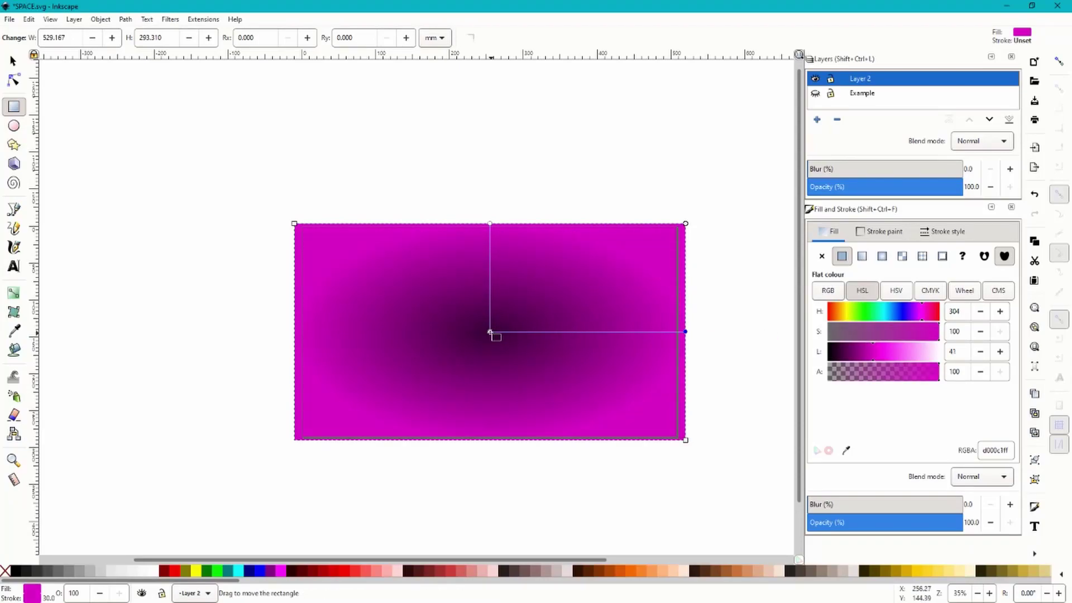
Step: Set the gradient's centre stop to bright cyan 00c0efff, hue 192 at full saturation
{"action": "left_click", "coordinate": [490, 332]}
{"action": "scroll", "coordinate": [491, 332], "scroll_direction": "up", "scroll_amount": 1, "text": "ctrl"}
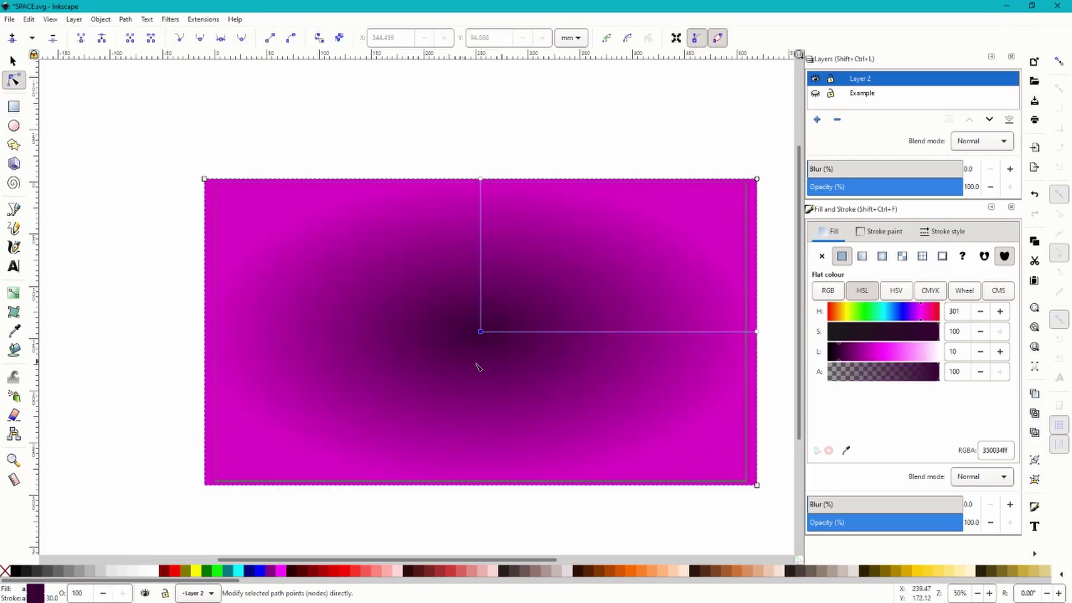
{"action": "left_click", "coordinate": [887, 320]}
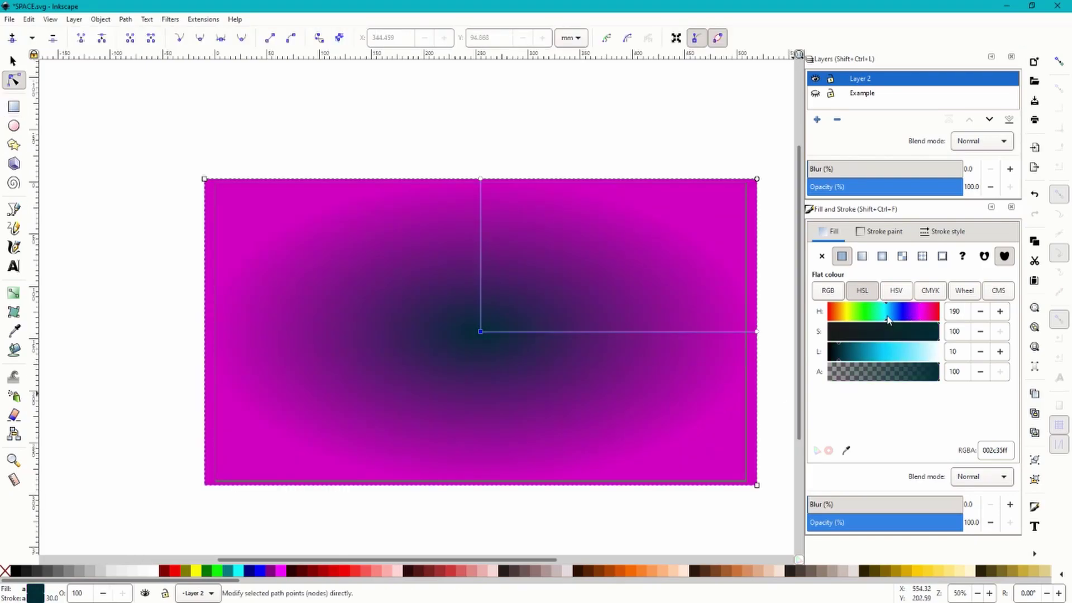
{"action": "left_click", "coordinate": [887, 357]}
{"action": "left_click_drag", "start_coordinate": [888, 360], "coordinate": [885, 360]}
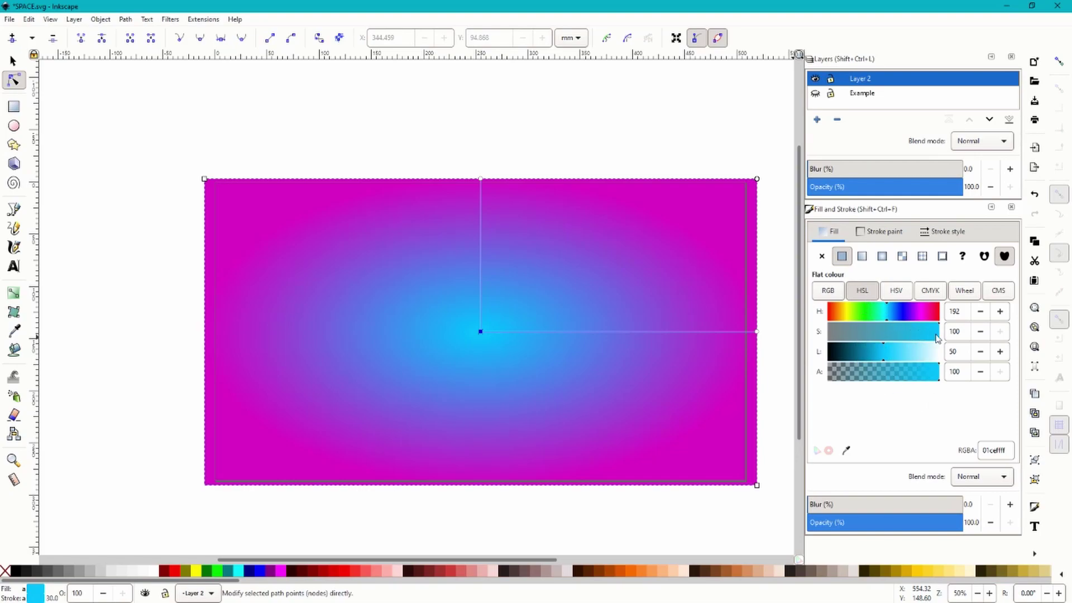
{"action": "left_click_drag", "start_coordinate": [936, 337], "coordinate": [838, 336]}
{"action": "left_click_drag", "start_coordinate": [903, 342], "coordinate": [984, 351]}
{"action": "left_click", "coordinate": [885, 352]}
{"action": "mouse_move", "coordinate": [888, 352]}
{"action": "left_mouse_down"}
{"action": "mouse_move", "coordinate": [920, 351]}
{"action": "mouse_move", "coordinate": [856, 350]}
{"action": "mouse_move", "coordinate": [880, 350]}
{"action": "left_mouse_up"}
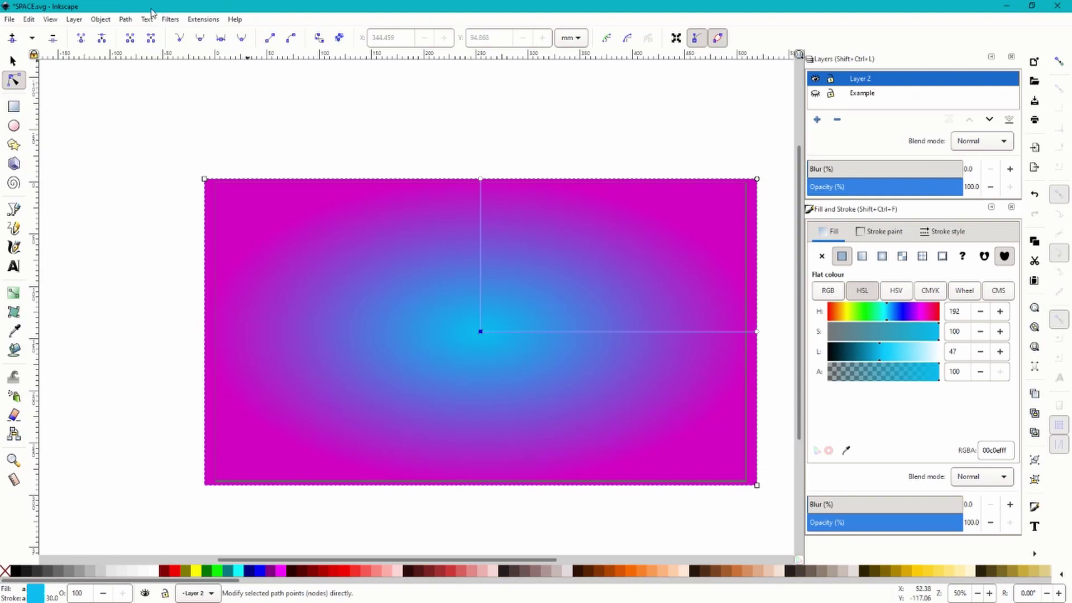
Step: Apply the Textures > Ink Paint filter to the gradient rectangle
{"action": "left_click", "coordinate": [169, 20]}
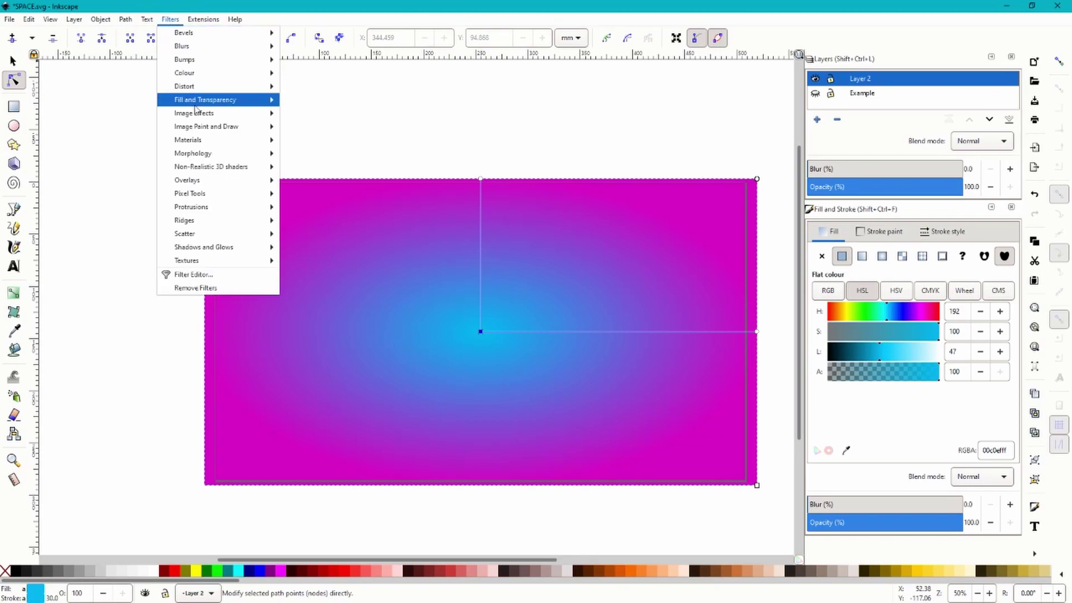
{"action": "mouse_move", "coordinate": [206, 262]}
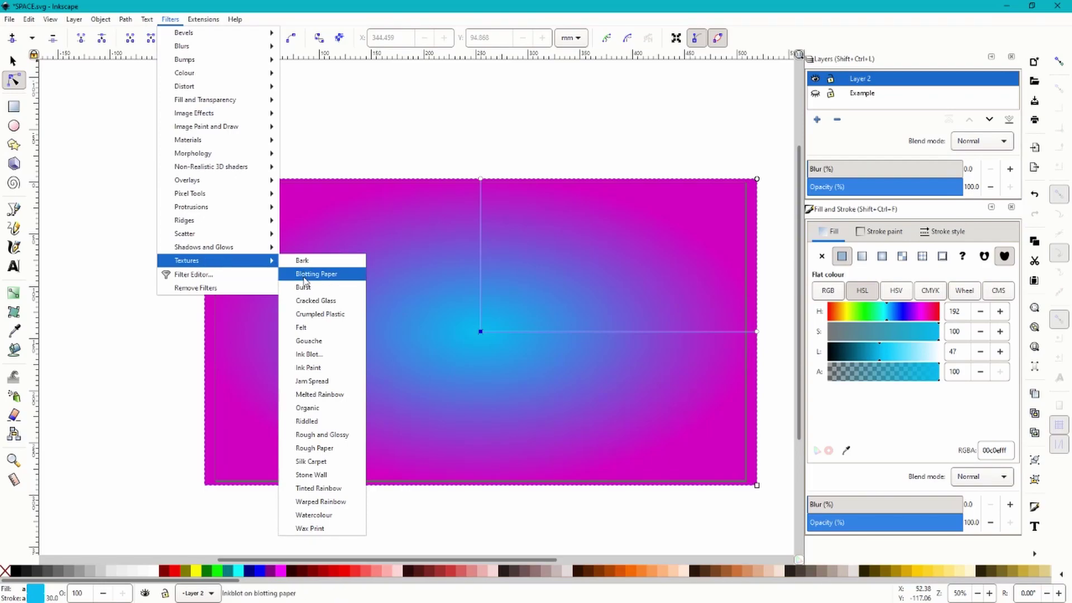
{"action": "left_click", "coordinate": [308, 368]}
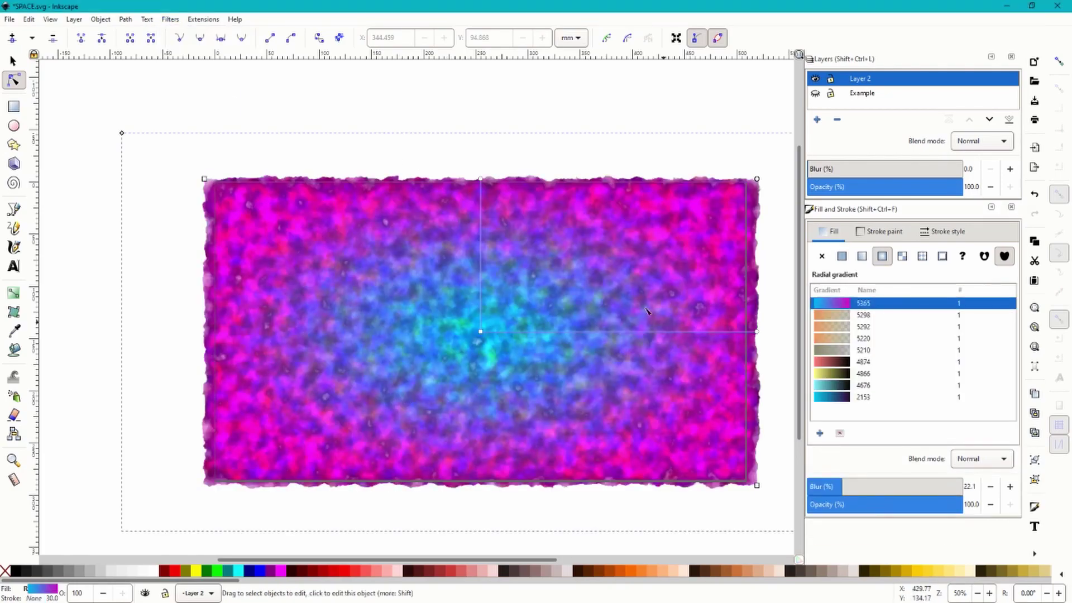
Step: Darken the magenta outer stop to deep purple and scale the rectangle beyond the page
{"action": "left_click", "coordinate": [758, 332]}
{"action": "left_click_drag", "start_coordinate": [874, 358], "coordinate": [861, 355]}
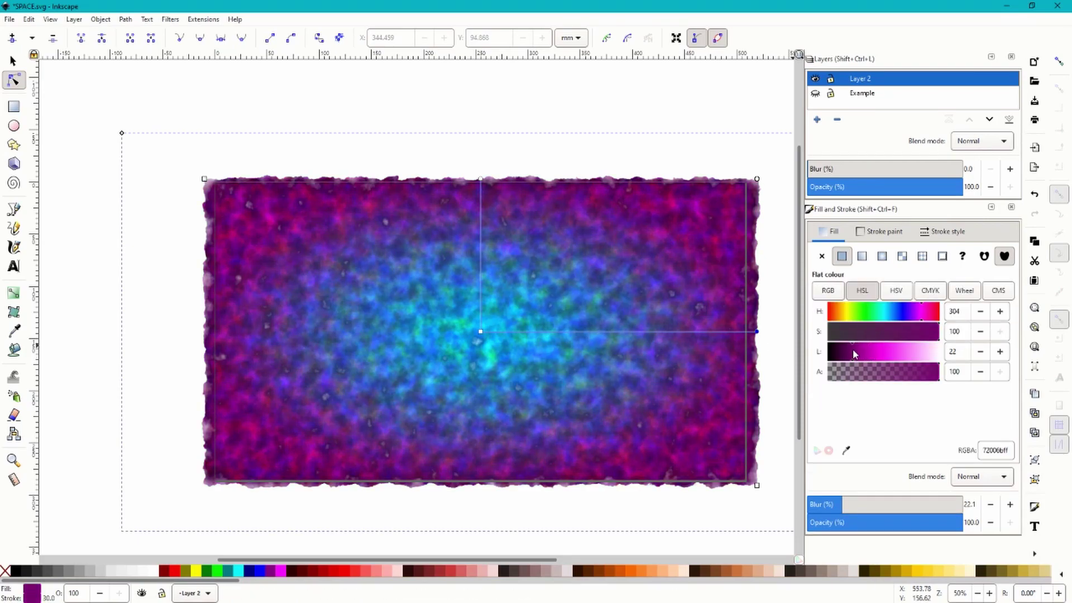
{"action": "left_click", "coordinate": [12, 61]}
{"action": "scroll", "coordinate": [428, 297], "scroll_direction": "down", "scroll_amount": 1}
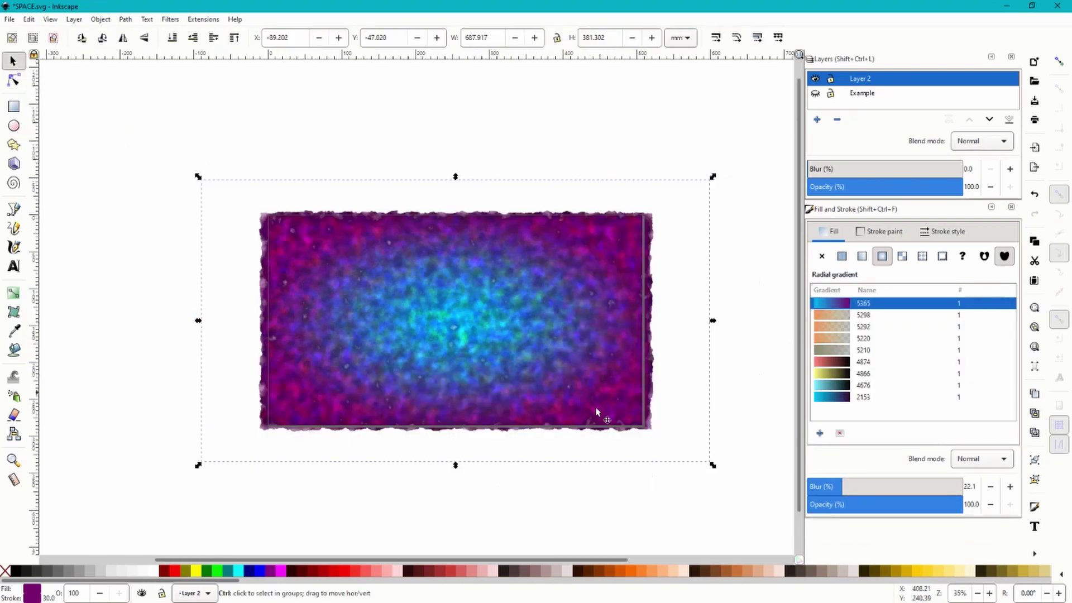
{"action": "left_click_drag", "start_coordinate": [712, 465], "coordinate": [771, 510]}
{"action": "scroll", "coordinate": [511, 329], "scroll_direction": "up", "scroll_amount": 1}
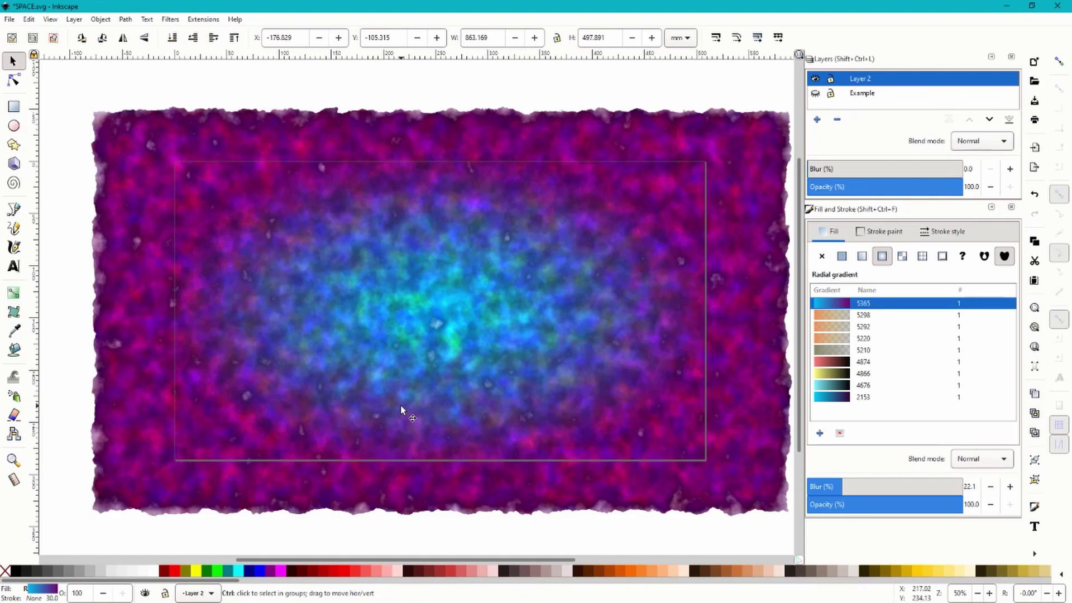
Step: Toggle 'Border on top of drawing' off and back on in Document Properties, then close it
{"action": "key", "text": "ctrl+shift+d"}
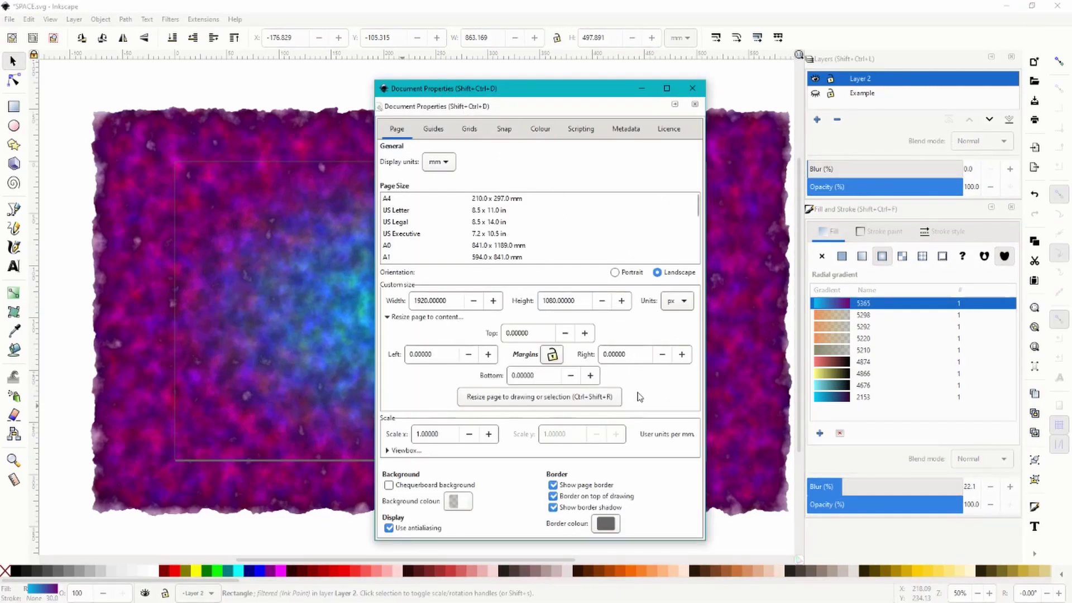
{"action": "left_click", "coordinate": [553, 496]}
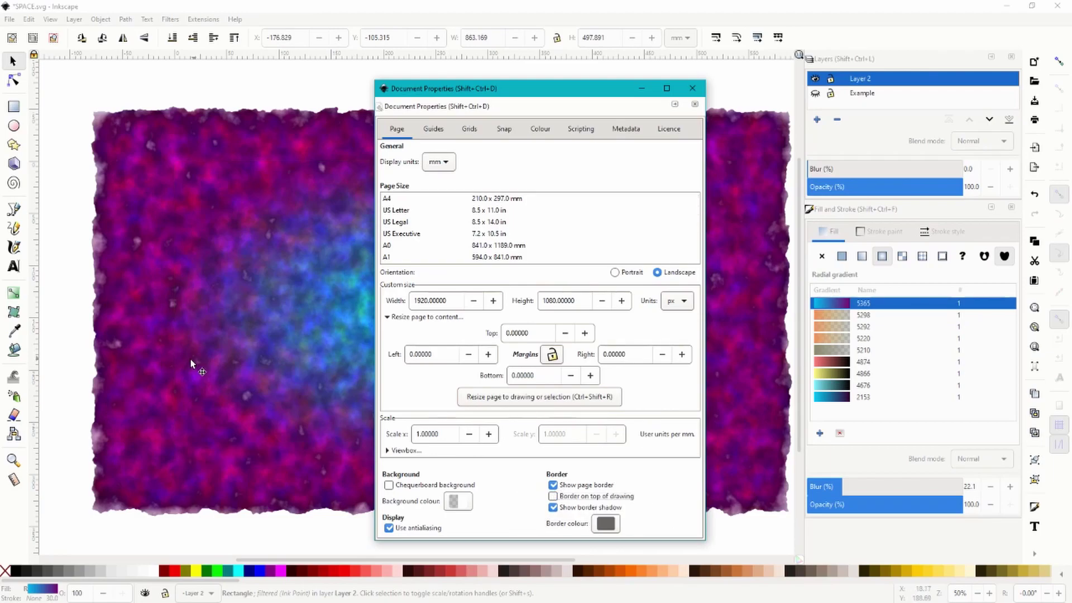
{"action": "left_click", "coordinate": [560, 496]}
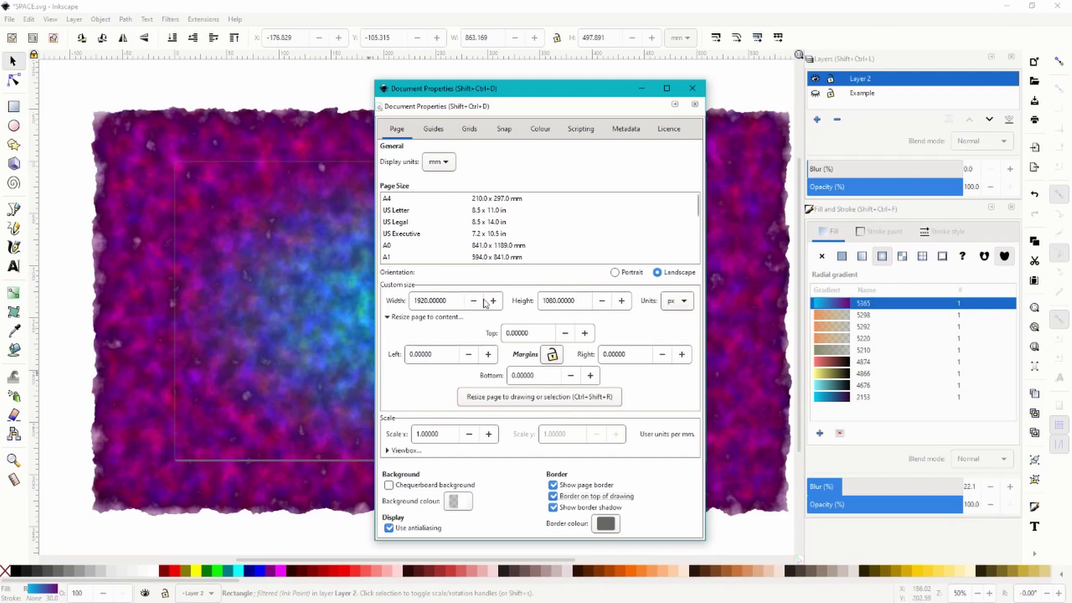
{"action": "key", "text": "ctrl+shift+d"}
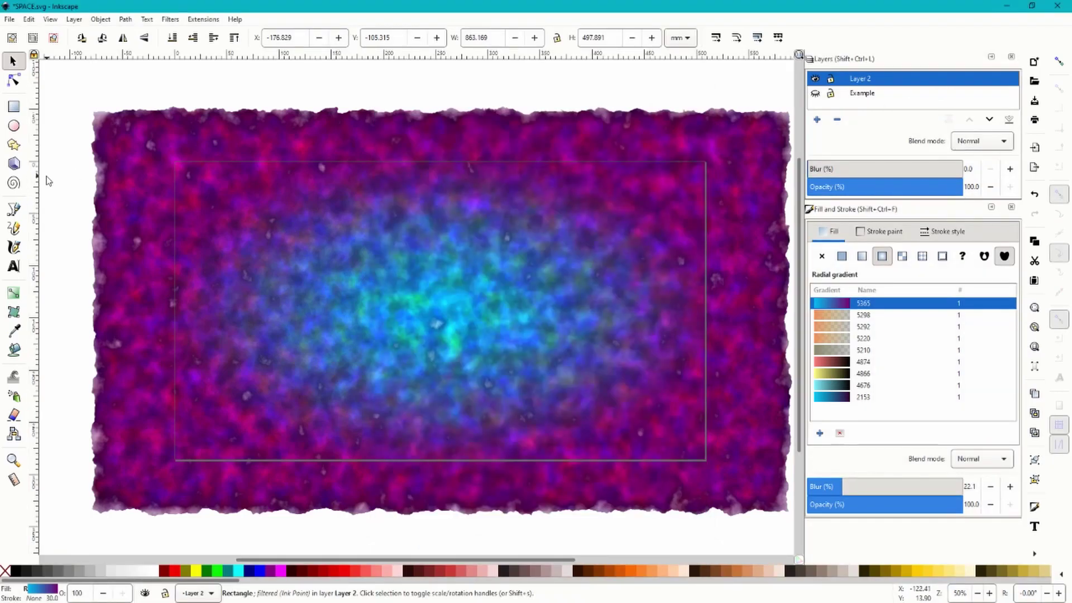
Step: Select the Bezier pen tool with its shape option set to None
{"action": "left_click", "coordinate": [13, 210]}
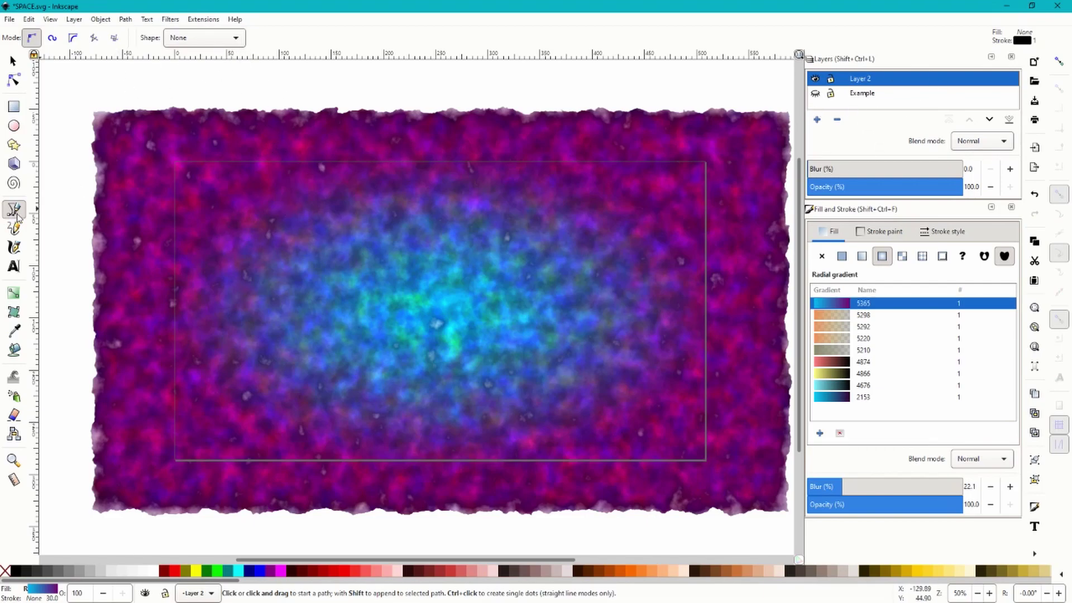
{"action": "left_click", "coordinate": [219, 37]}
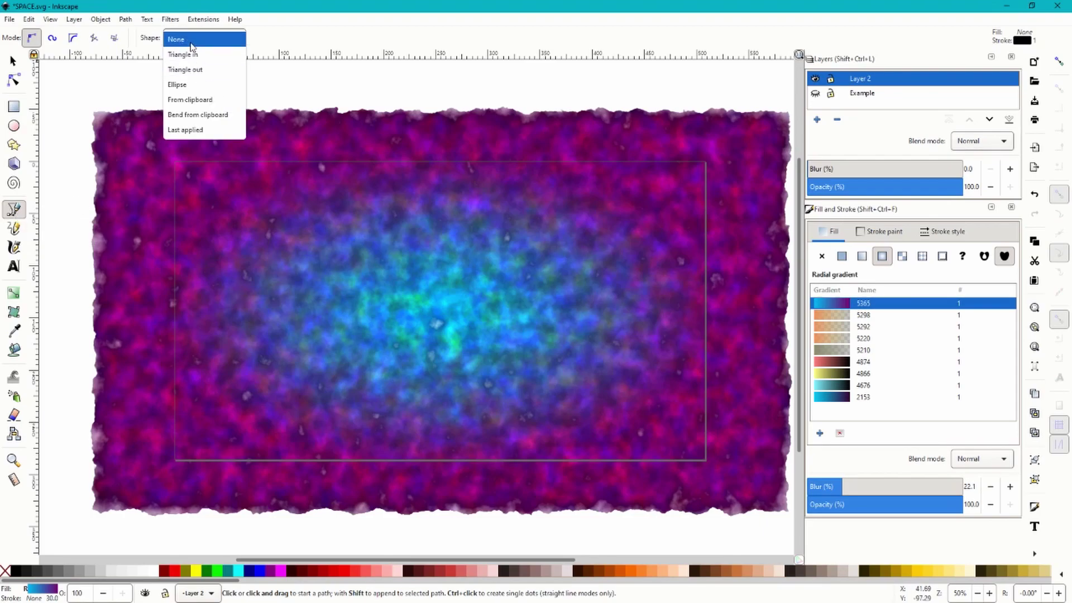
{"action": "left_click", "coordinate": [191, 44]}
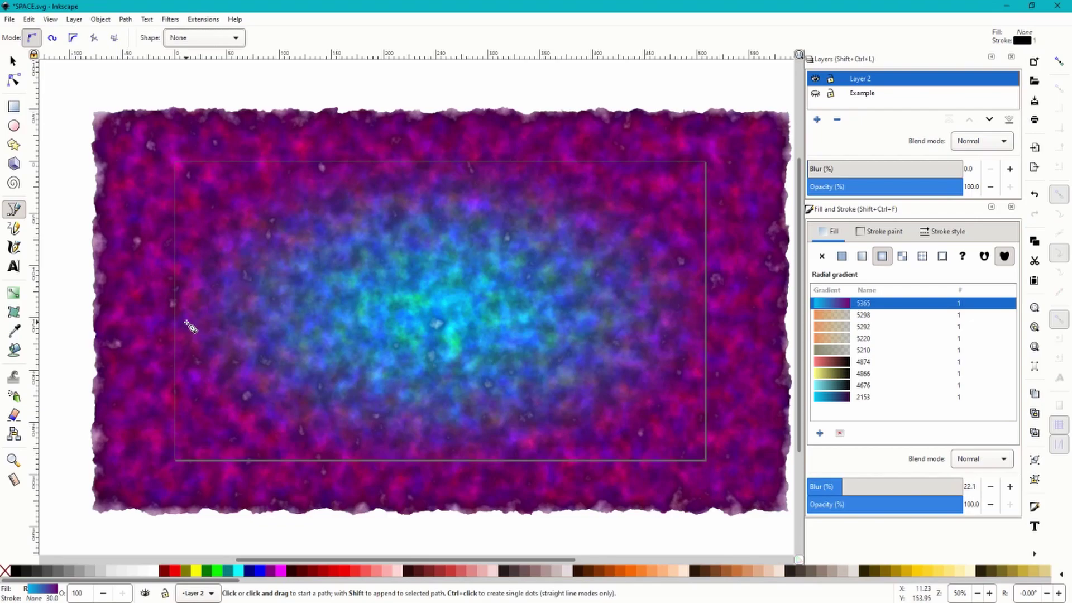
Step: Start the zigzag path on the left, spiking between the bottom edge and upper nebula toward the right
{"action": "left_click", "coordinate": [118, 324]}
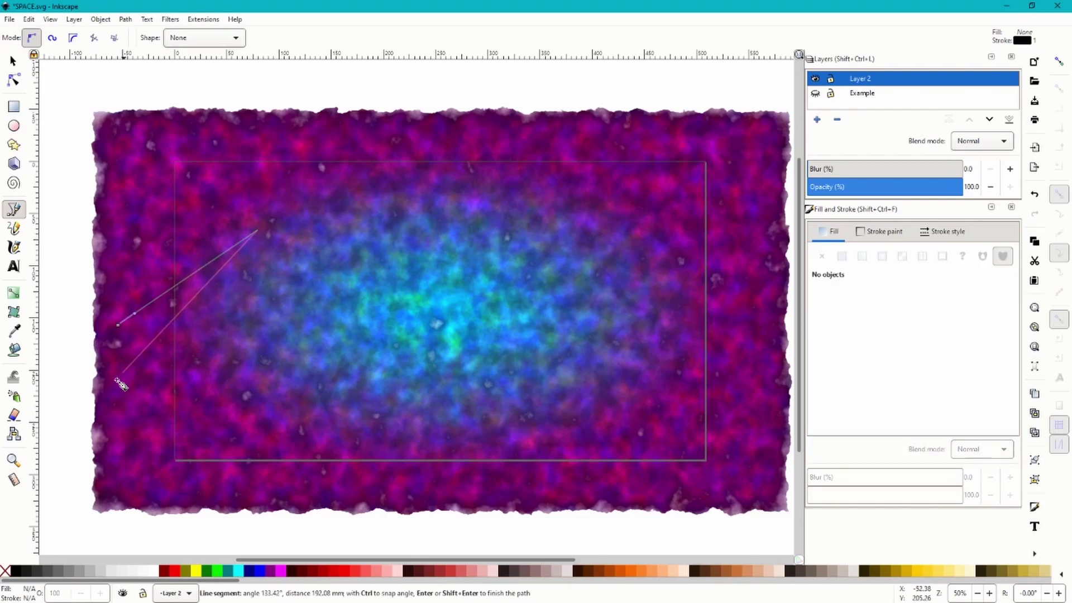
{"action": "left_click", "coordinate": [107, 390]}
{"action": "left_click", "coordinate": [365, 205]}
{"action": "left_click", "coordinate": [123, 444]}
{"action": "left_click", "coordinate": [156, 487]}
{"action": "left_click", "coordinate": [280, 313]}
{"action": "left_click", "coordinate": [210, 506]}
{"action": "left_click", "coordinate": [270, 467]}
{"action": "left_click", "coordinate": [416, 270]}
{"action": "left_click", "coordinate": [293, 496]}
{"action": "left_click", "coordinate": [491, 283]}
{"action": "left_click", "coordinate": [330, 501]}
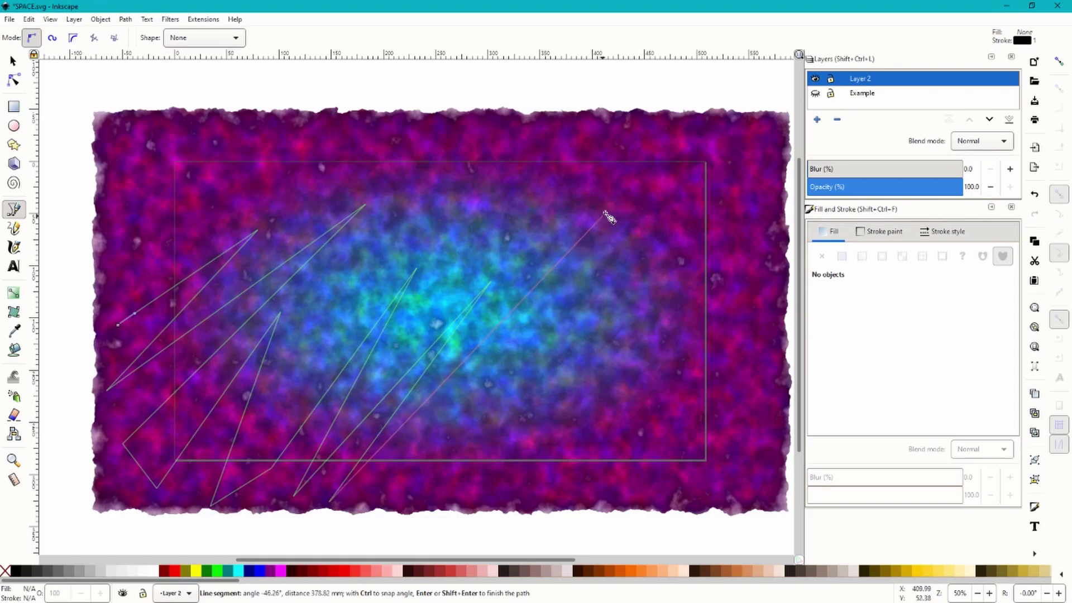
{"action": "left_click", "coordinate": [606, 213]}
{"action": "left_click", "coordinate": [372, 499]}
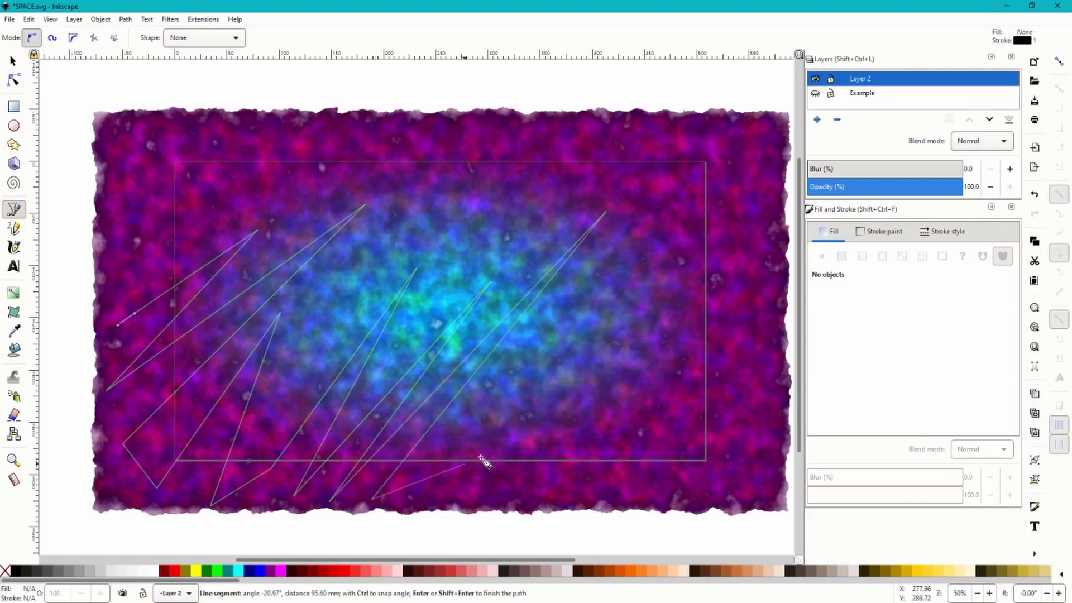
{"action": "left_click", "coordinate": [510, 373]}
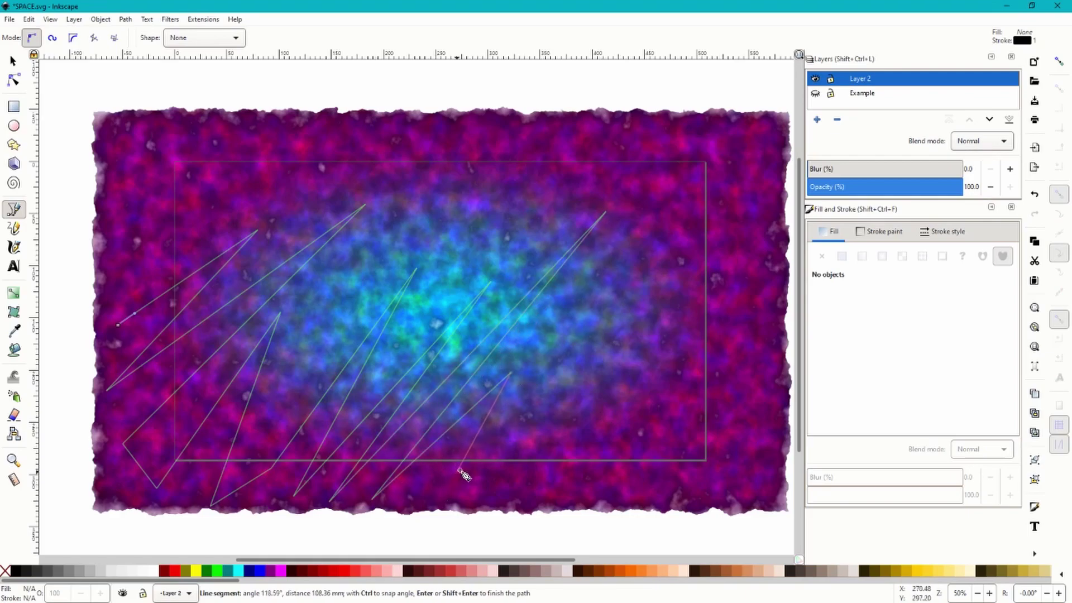
{"action": "left_click_drag", "start_coordinate": [444, 493], "coordinate": [453, 476]}
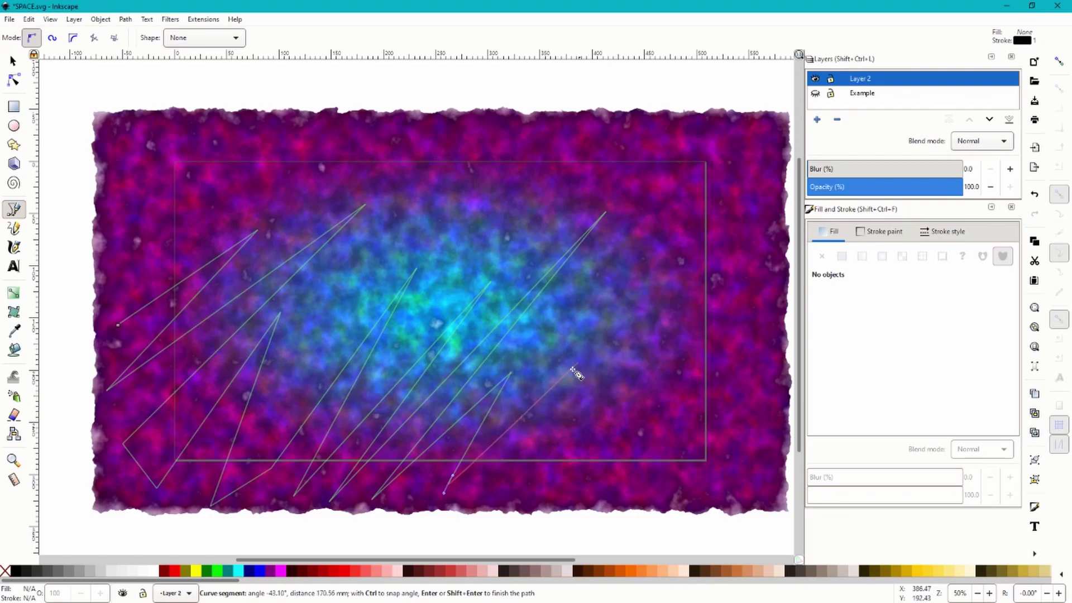
{"action": "left_click", "coordinate": [496, 494]}
{"action": "left_click", "coordinate": [634, 285]}
{"action": "left_click", "coordinate": [543, 501]}
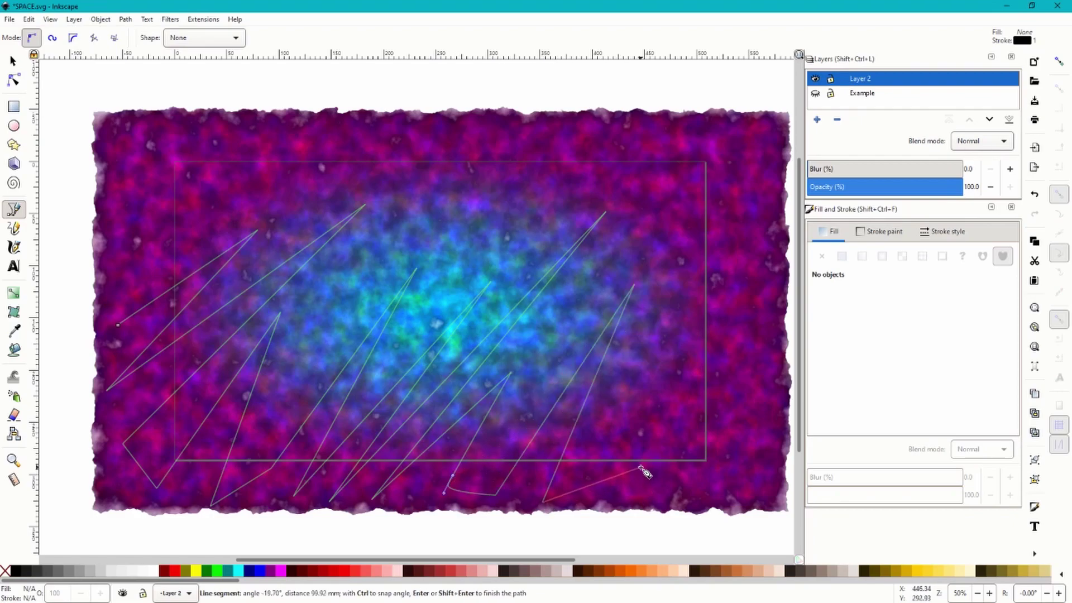
{"action": "left_click", "coordinate": [645, 357]}
{"action": "left_click", "coordinate": [622, 492]}
{"action": "left_click", "coordinate": [724, 324]}
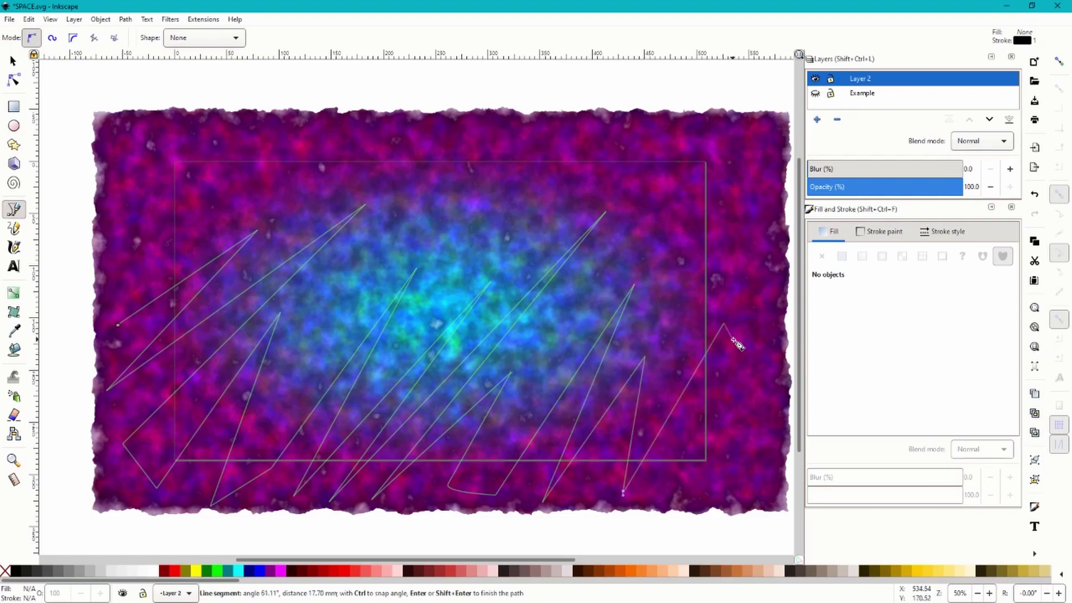
{"action": "left_click", "coordinate": [708, 495]}
{"action": "left_click", "coordinate": [766, 211]}
Step: Continue the zigzag back leftward near the top edge and close it on the starting node
{"action": "left_click", "coordinate": [668, 380]}
{"action": "left_click", "coordinate": [748, 189]}
{"action": "left_click", "coordinate": [636, 339]}
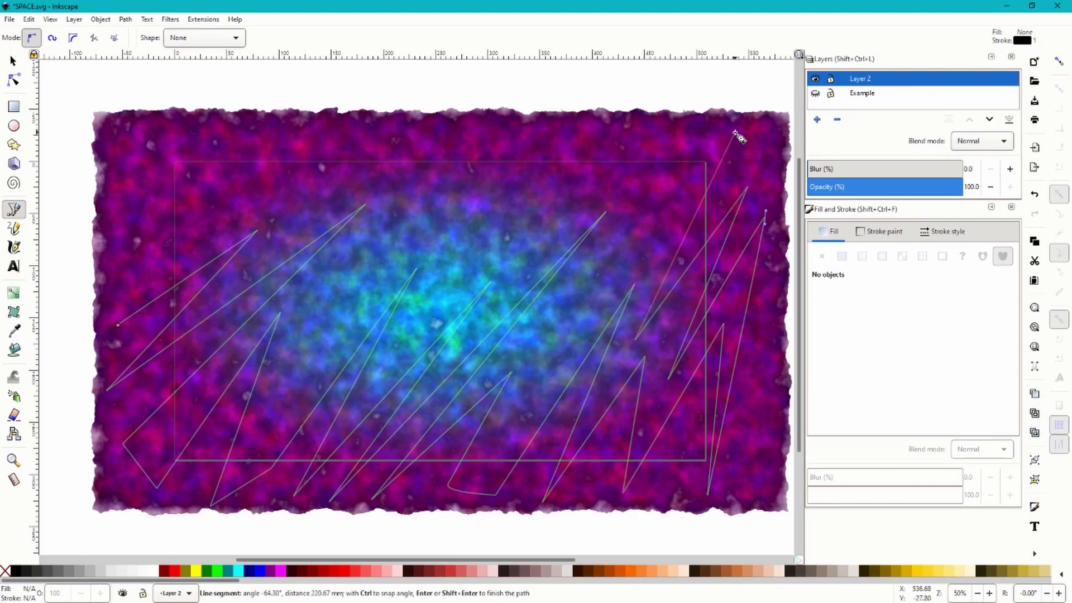
{"action": "left_click", "coordinate": [735, 134]}
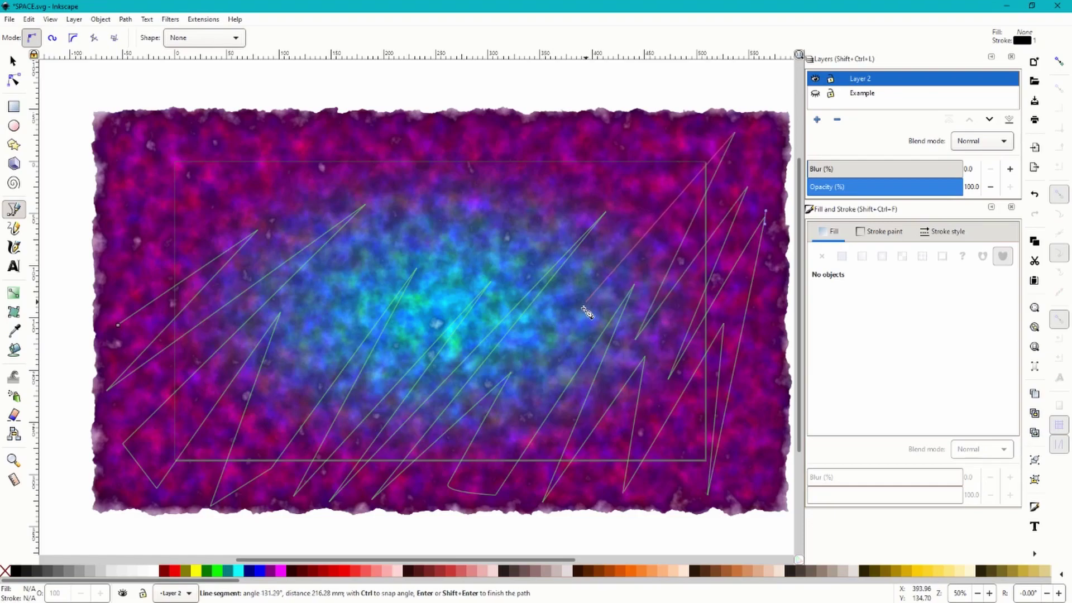
{"action": "left_click", "coordinate": [524, 395]}
{"action": "left_click", "coordinate": [693, 99]}
{"action": "left_click", "coordinate": [502, 306]}
{"action": "left_click", "coordinate": [612, 120]}
{"action": "left_click", "coordinate": [401, 350]}
{"action": "left_click", "coordinate": [514, 107]}
{"action": "left_click", "coordinate": [439, 244]}
{"action": "left_click", "coordinate": [452, 149]}
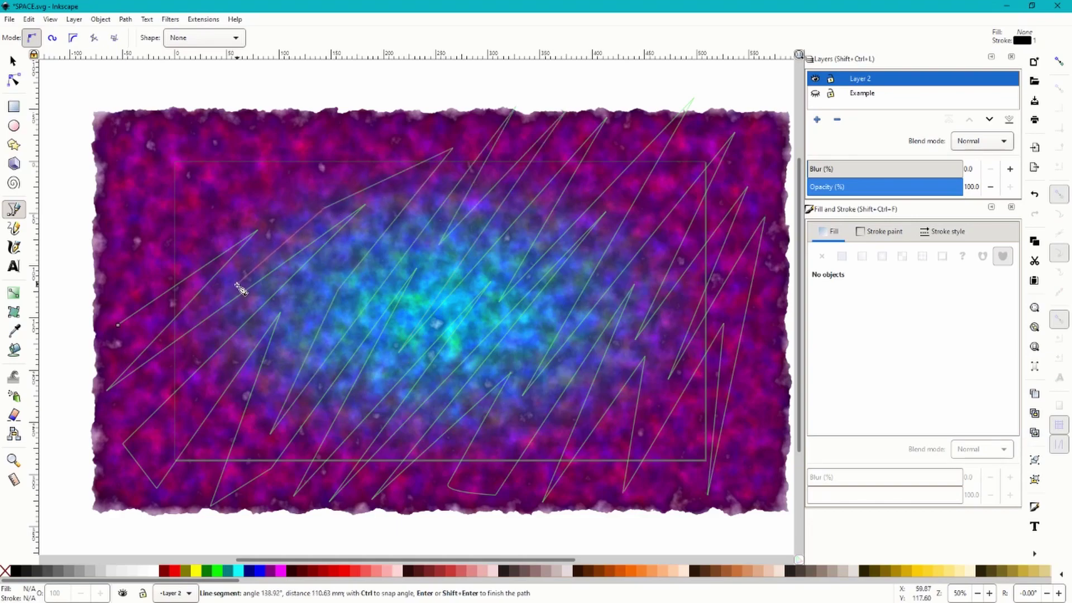
{"action": "left_click", "coordinate": [239, 285]}
{"action": "left_click", "coordinate": [367, 132]}
{"action": "left_click", "coordinate": [214, 239]}
{"action": "left_click", "coordinate": [321, 116]}
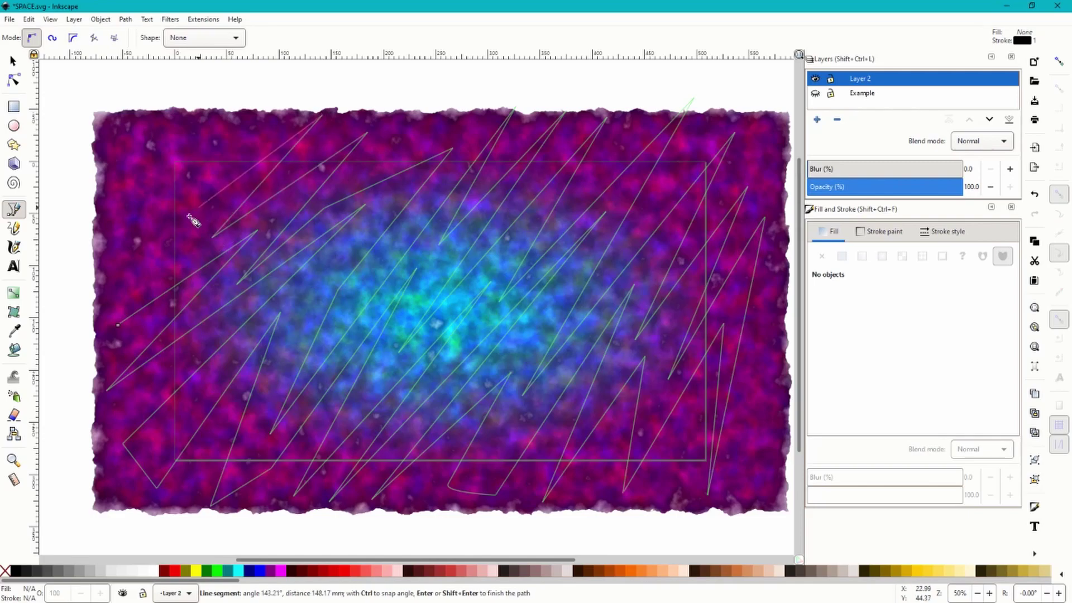
{"action": "left_click", "coordinate": [242, 114]}
{"action": "left_click", "coordinate": [148, 207]}
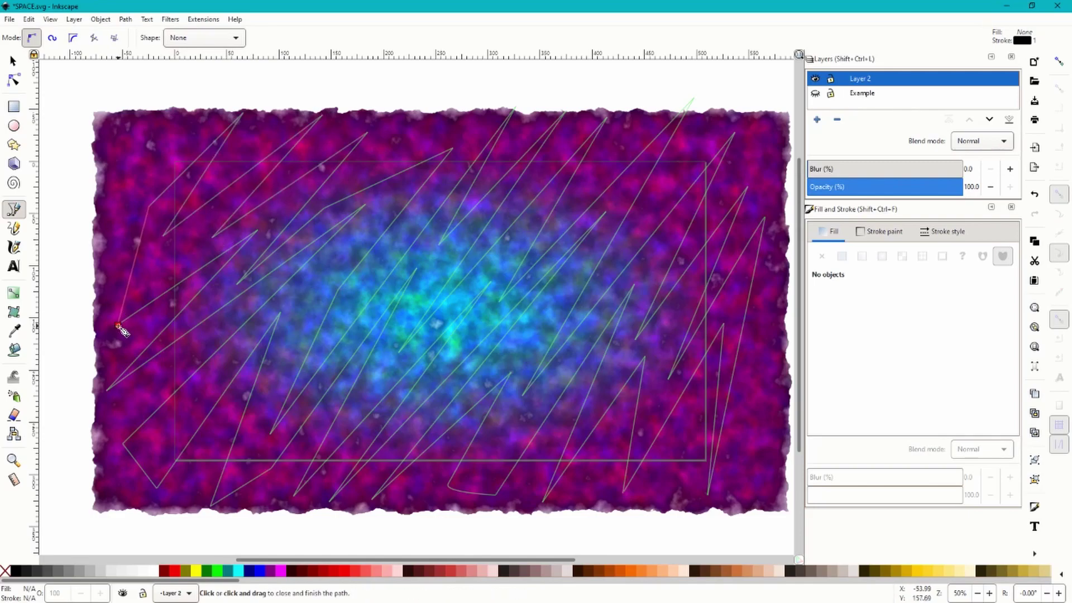
{"action": "left_click", "coordinate": [121, 268]}
{"action": "left_click", "coordinate": [192, 244]}
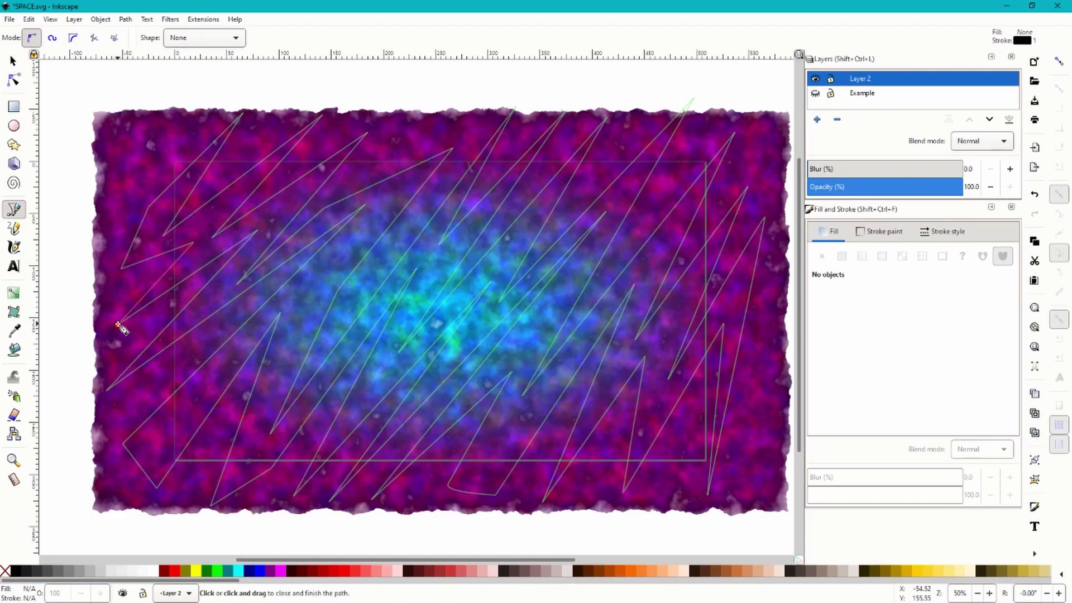
{"action": "left_click", "coordinate": [118, 326]}
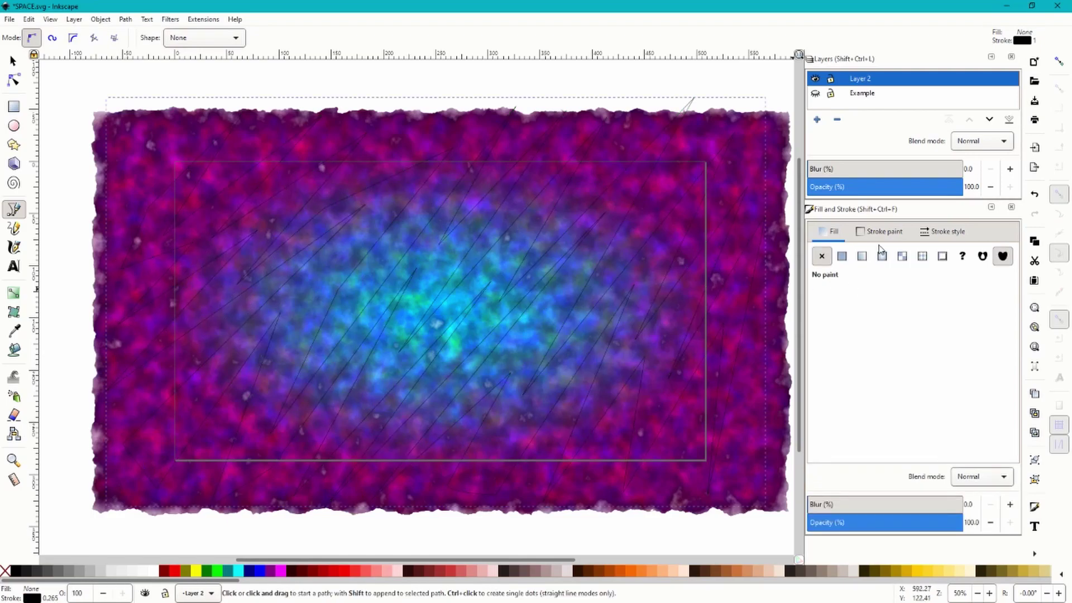
Step: Give the zigzag path a flat black 000000ff fill with lightness at 0
{"action": "left_click", "coordinate": [843, 256]}
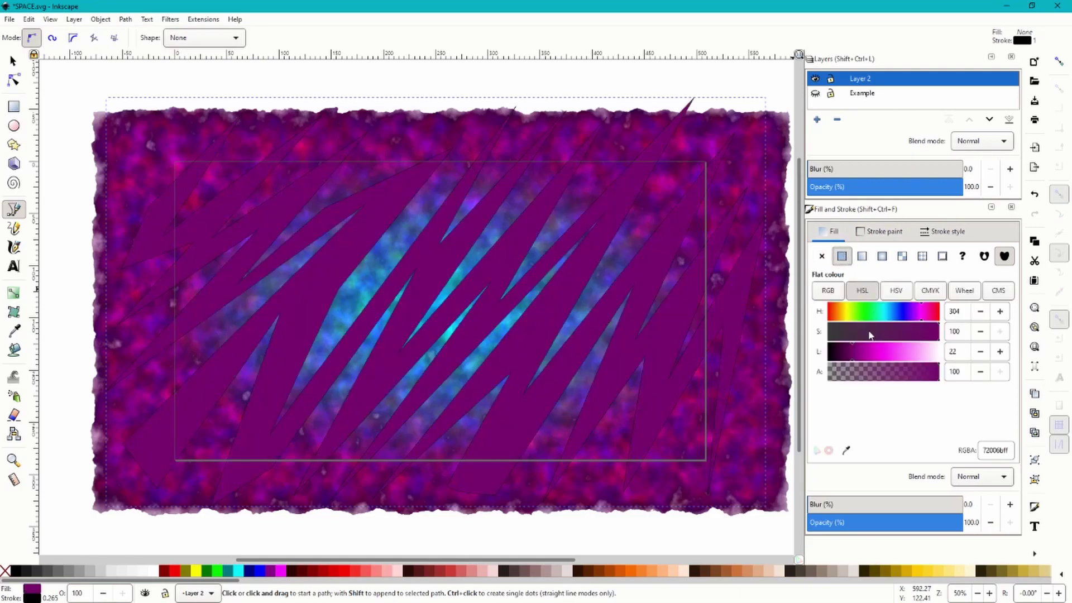
{"action": "left_click_drag", "start_coordinate": [852, 355], "coordinate": [816, 353]}
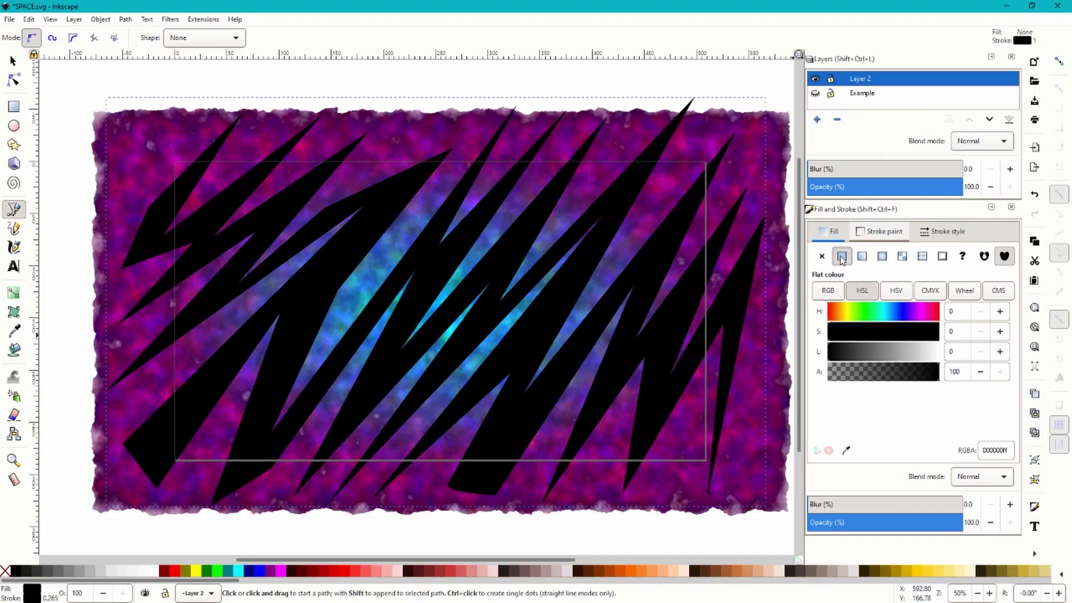
{"action": "left_click", "coordinate": [821, 256]}
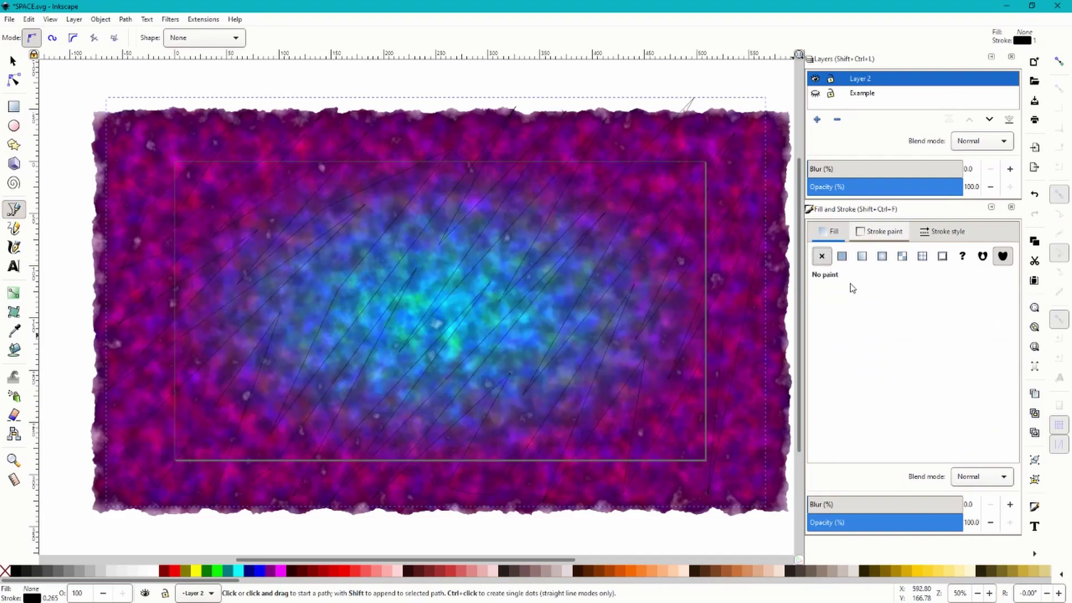
{"action": "left_click", "coordinate": [842, 256]}
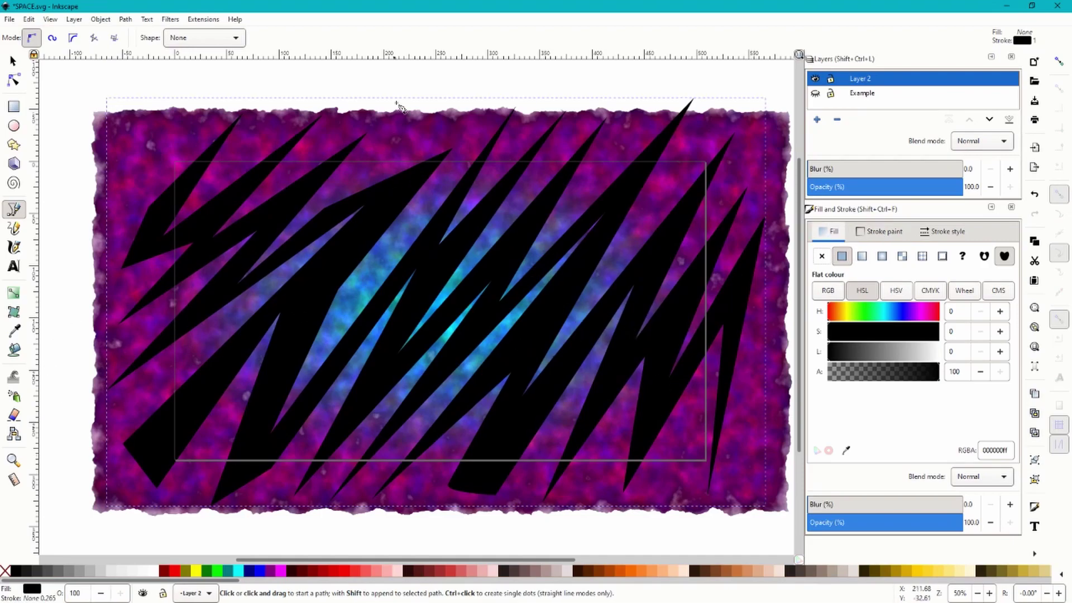
Step: Open the Textures > Ink Blot filter on the spikes with live preview enabled
{"action": "left_click", "coordinate": [171, 19]}
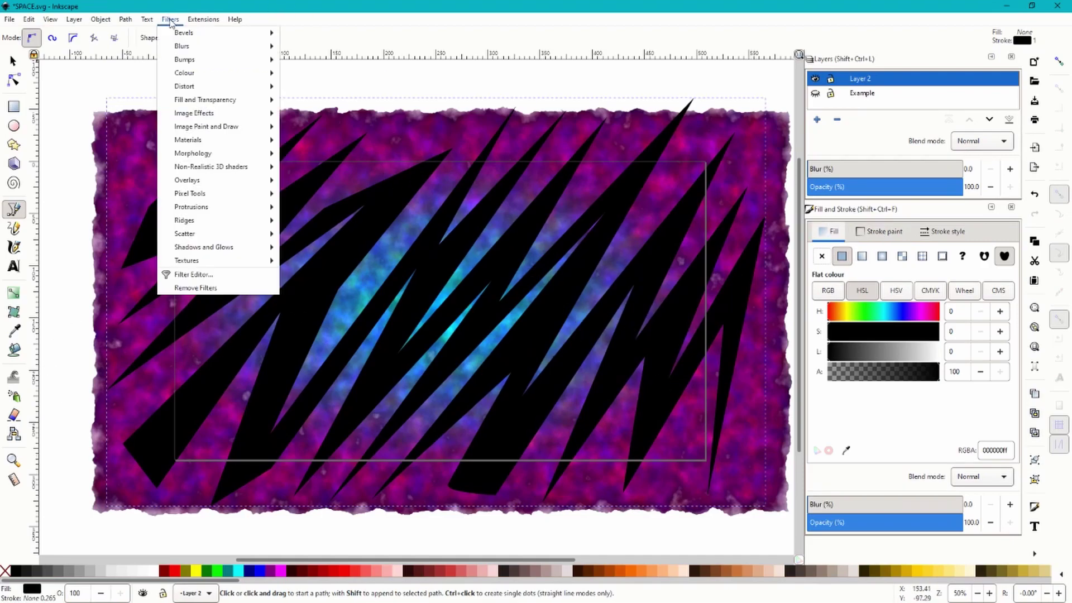
{"action": "mouse_move", "coordinate": [228, 265]}
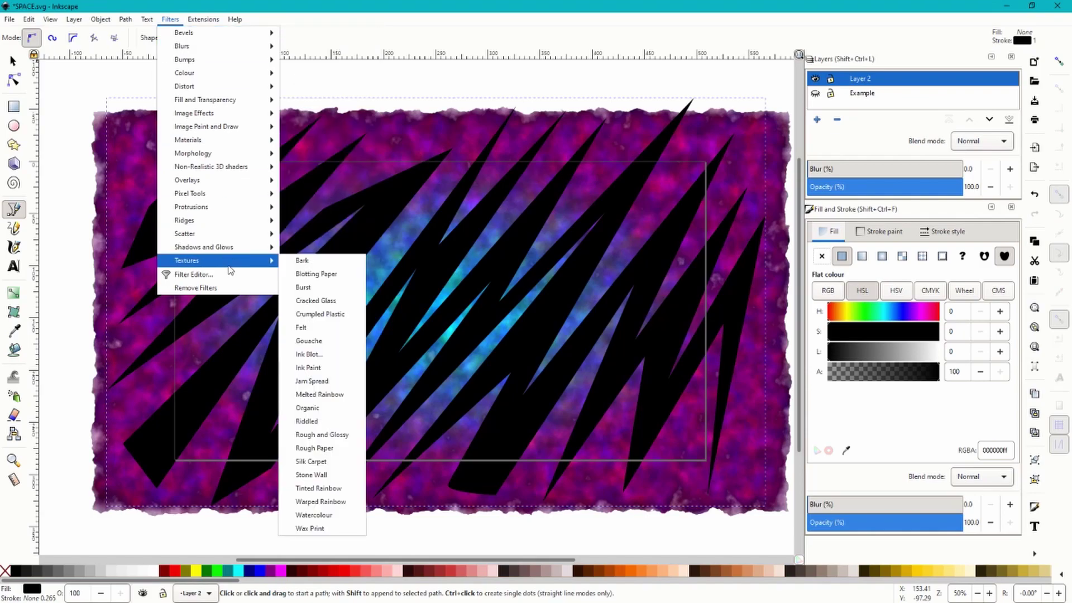
{"action": "left_click", "coordinate": [311, 354]}
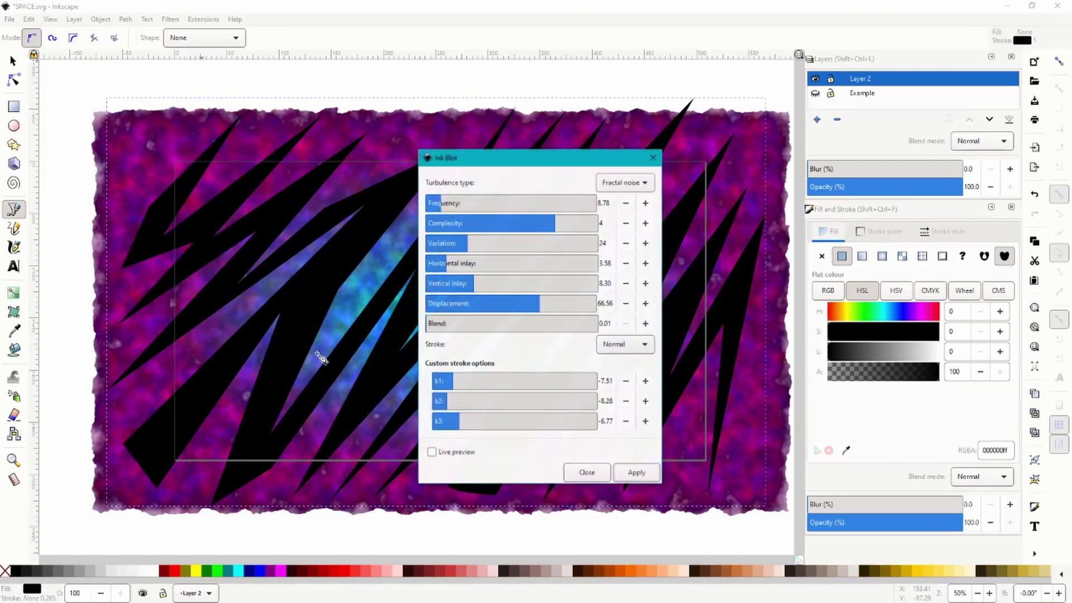
{"action": "left_click_drag", "start_coordinate": [556, 157], "coordinate": [810, 116]}
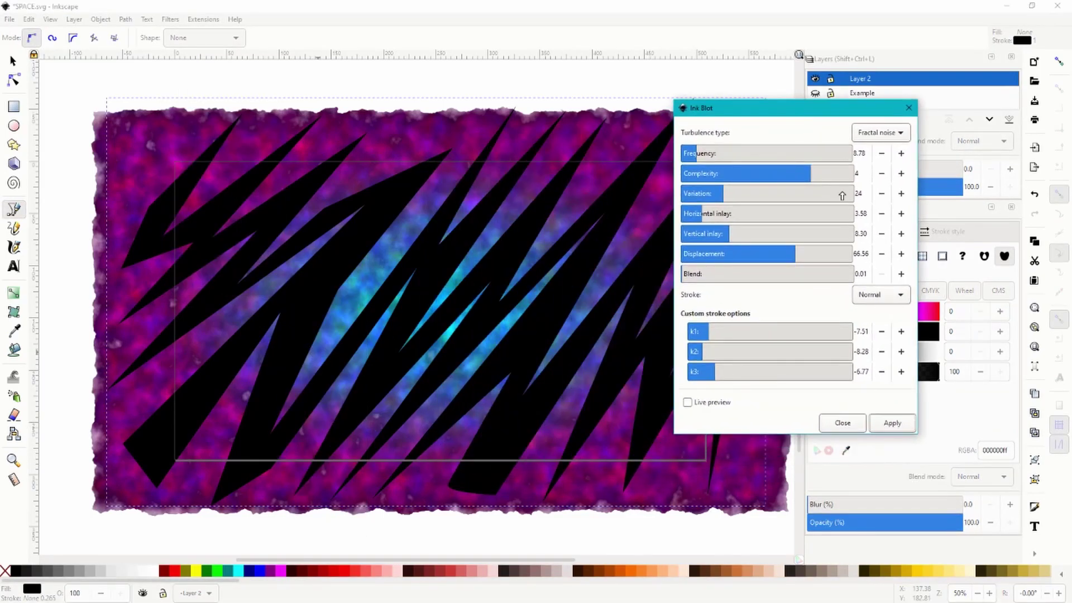
{"action": "left_click", "coordinate": [688, 403]}
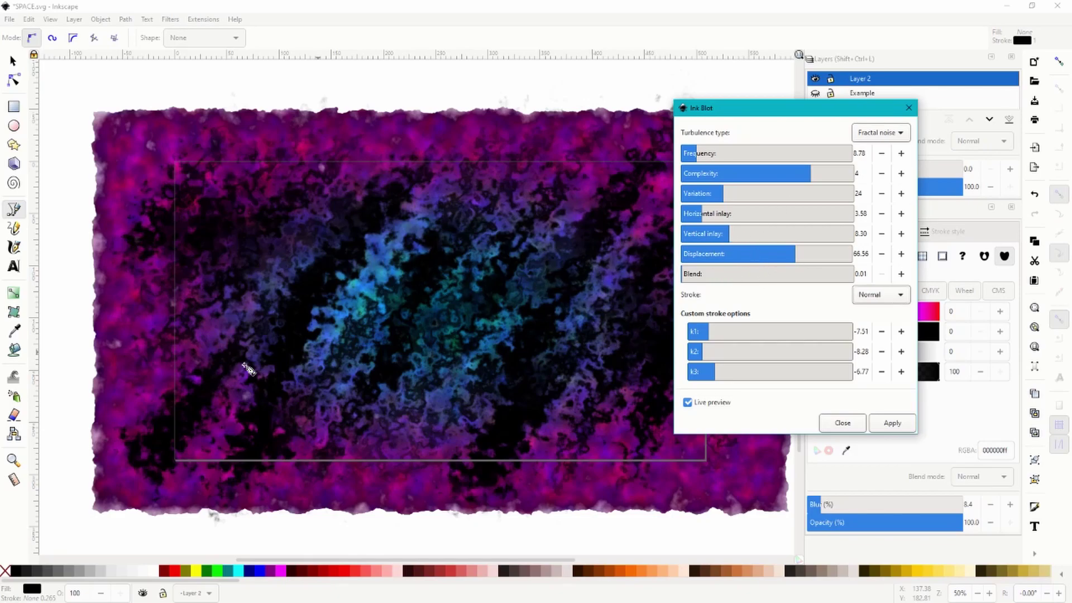
Step: Apply Ink Blot with displacement 50.32, higher blend, complexity 4 and variation 63
{"action": "left_click_drag", "start_coordinate": [777, 258], "coordinate": [768, 254]}
{"action": "mouse_move", "coordinate": [693, 275]}
{"action": "left_mouse_down"}
{"action": "mouse_move", "coordinate": [714, 277]}
{"action": "mouse_move", "coordinate": [704, 276]}
{"action": "left_mouse_up"}
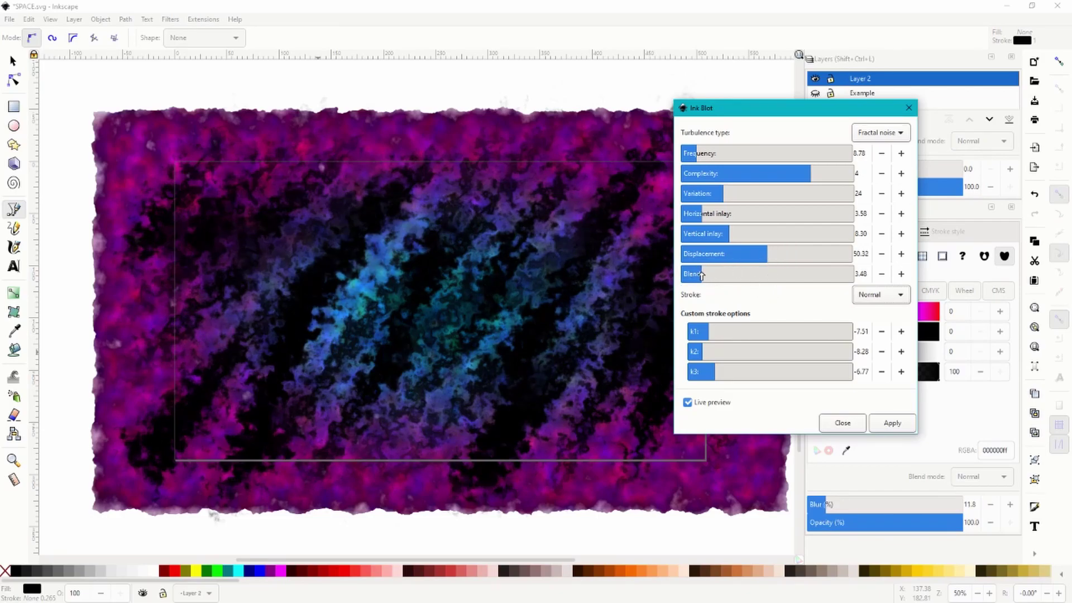
{"action": "left_click", "coordinate": [697, 176]}
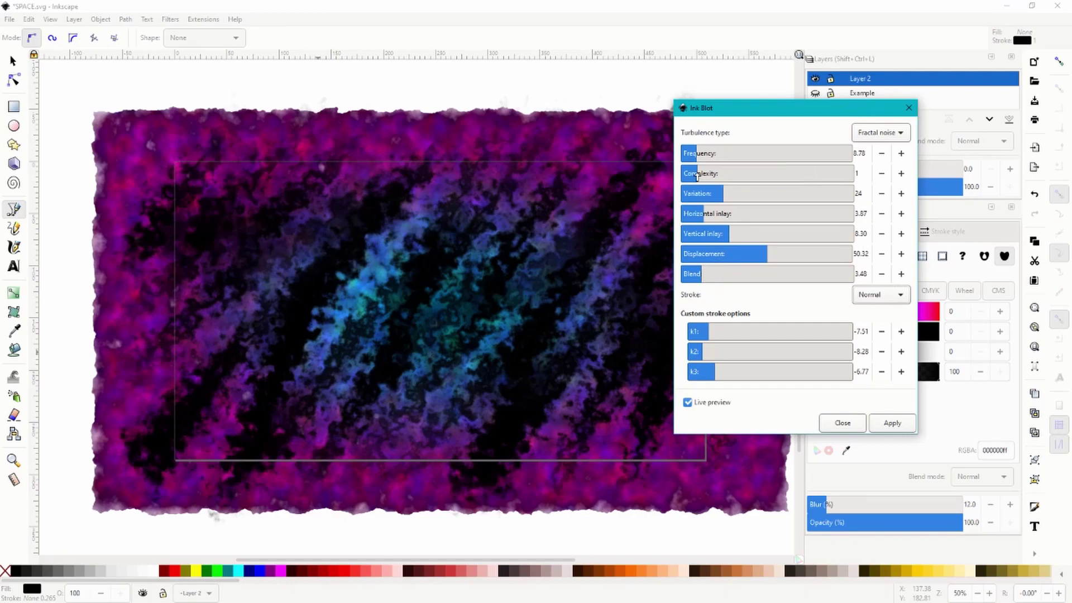
{"action": "left_click_drag", "start_coordinate": [701, 175], "coordinate": [704, 177]}
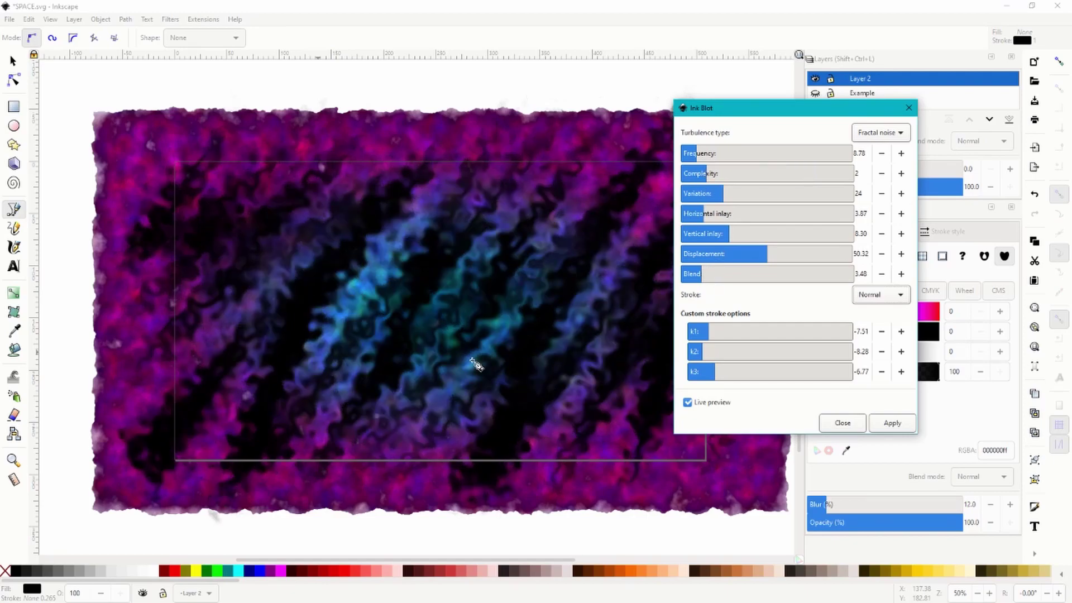
{"action": "left_click_drag", "start_coordinate": [771, 174], "coordinate": [801, 175]}
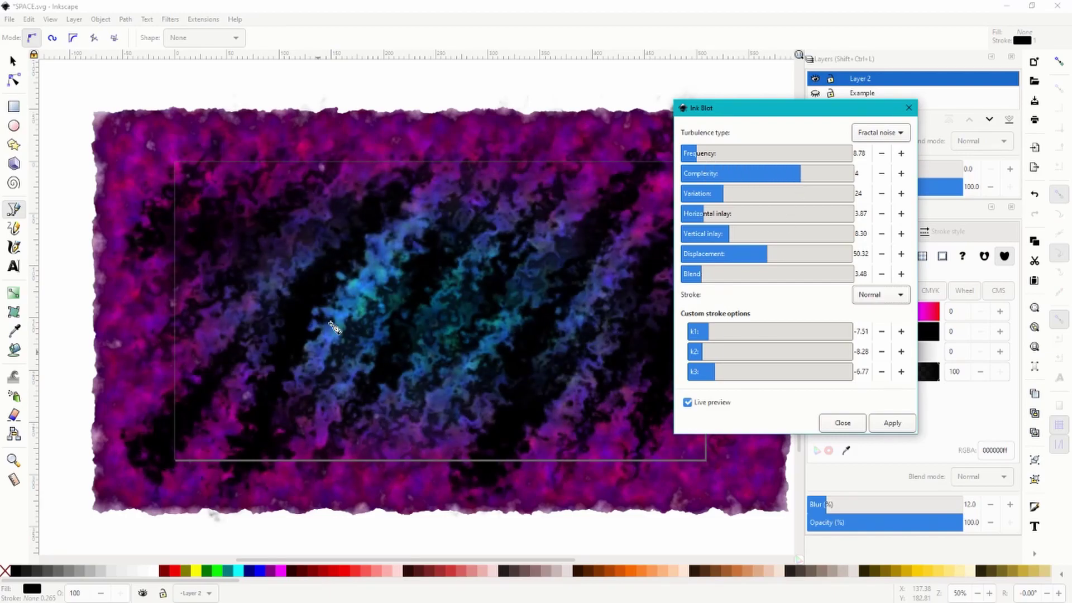
{"action": "left_click_drag", "start_coordinate": [701, 156], "coordinate": [821, 159]}
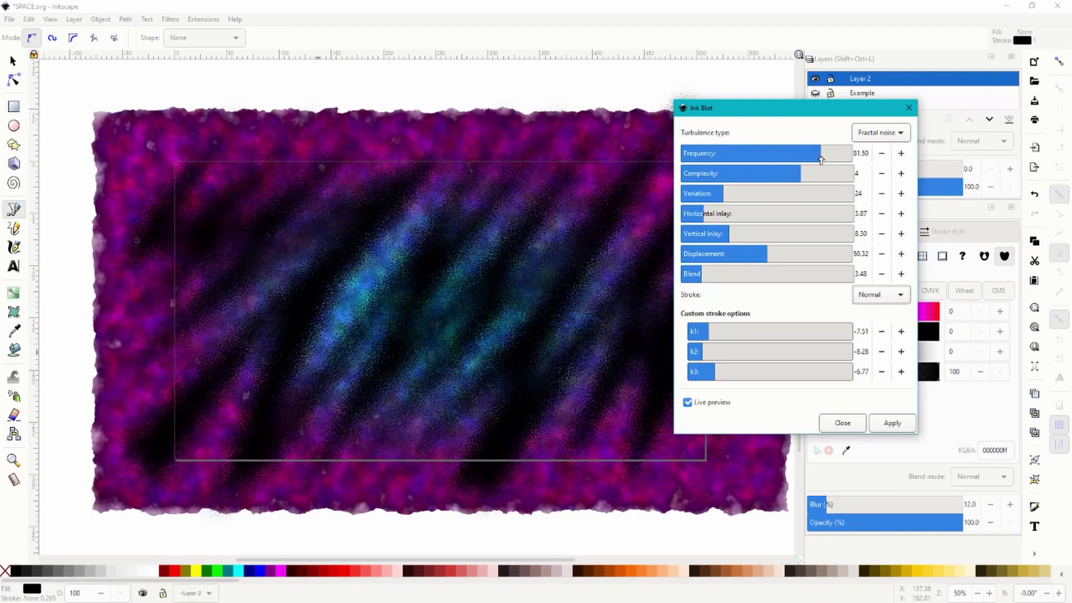
{"action": "left_click_drag", "start_coordinate": [820, 161], "coordinate": [697, 161]}
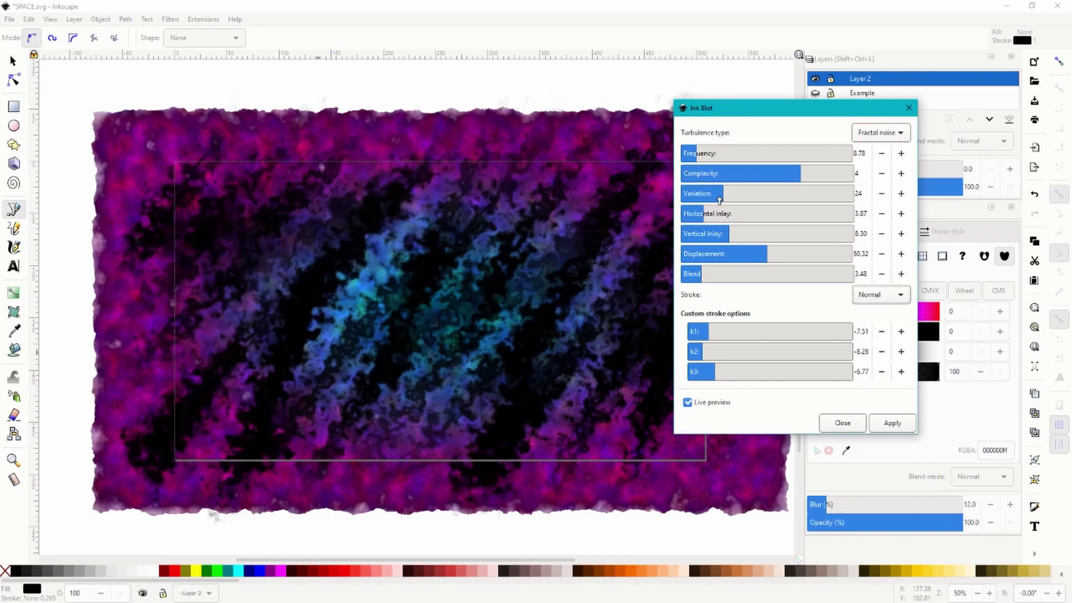
{"action": "mouse_move", "coordinate": [721, 194]}
{"action": "left_mouse_down"}
{"action": "mouse_move", "coordinate": [786, 194]}
{"action": "mouse_move", "coordinate": [698, 194]}
{"action": "mouse_move", "coordinate": [791, 193]}
{"action": "left_mouse_up"}
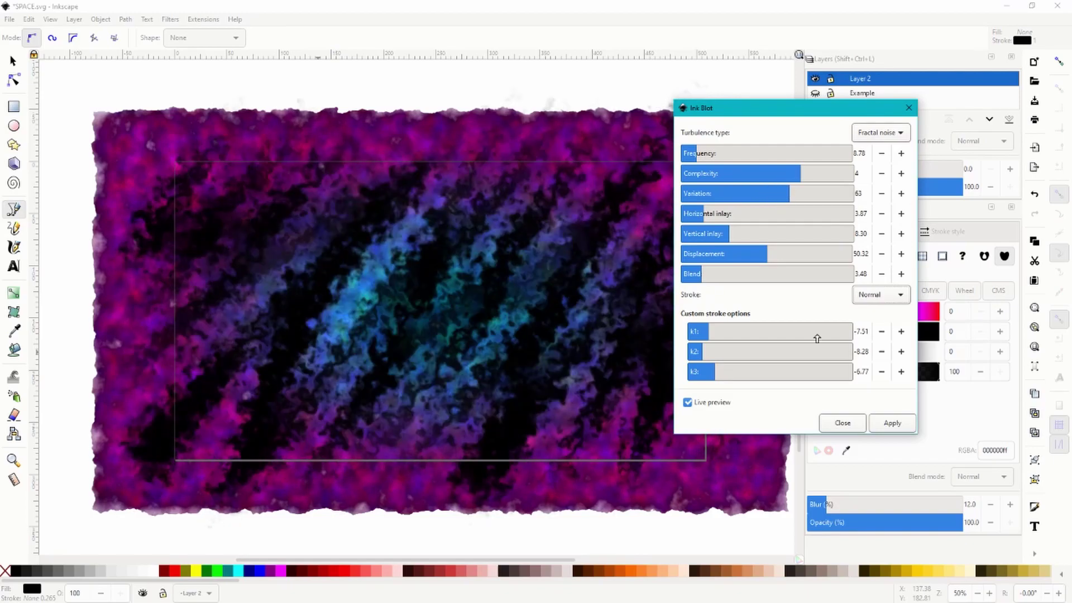
{"action": "left_click", "coordinate": [898, 426]}
{"action": "left_click", "coordinate": [843, 424]}
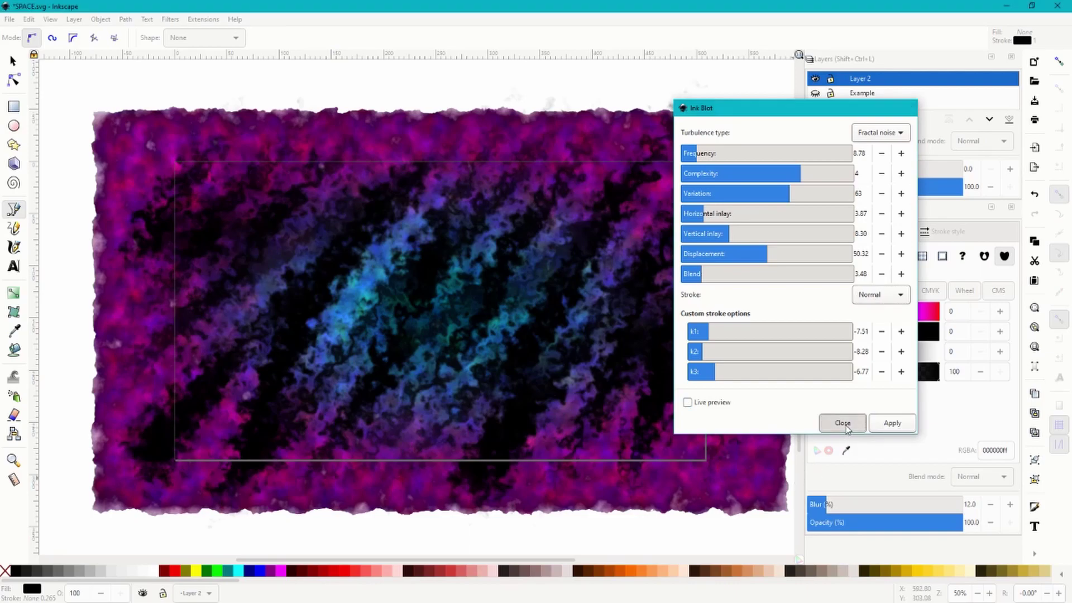
{"action": "key", "text": "s"}
{"action": "key", "text": "minus"}
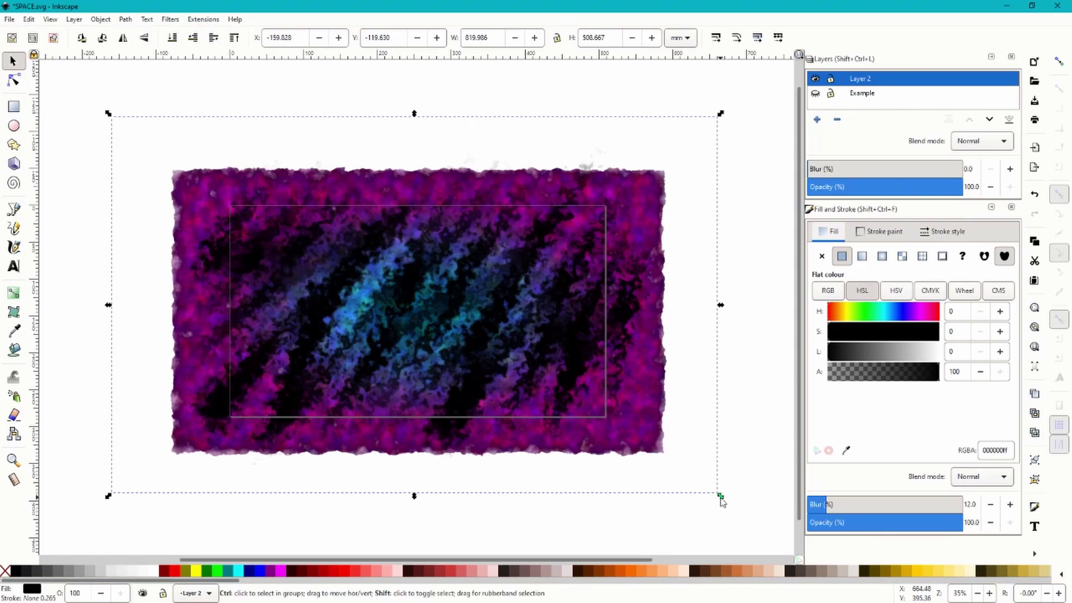
{"action": "left_click_drag", "start_coordinate": [721, 496], "coordinate": [788, 549]}
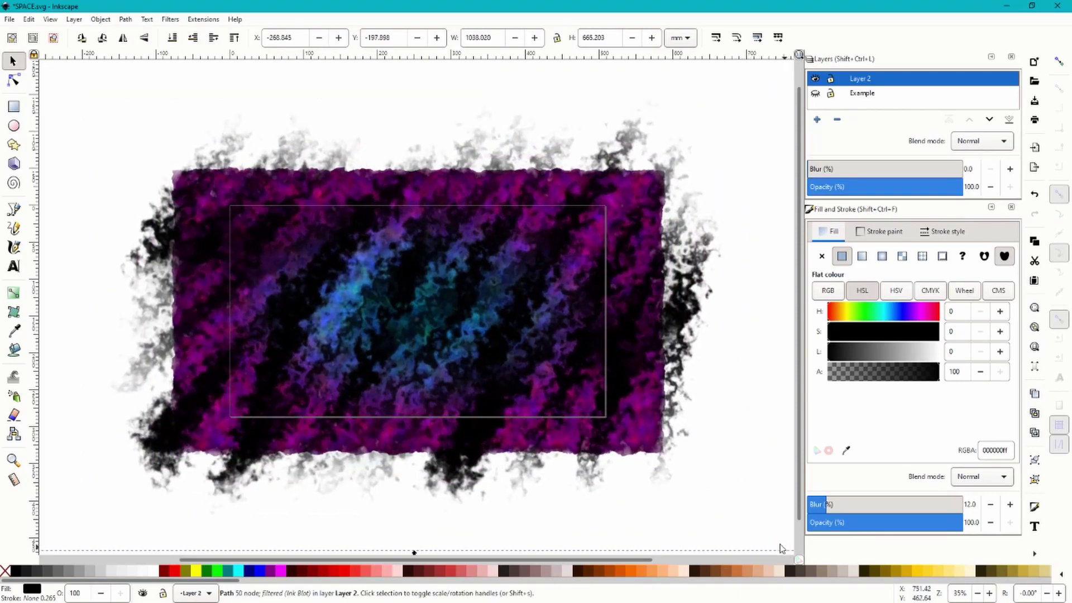
{"action": "scroll", "coordinate": [409, 342], "scroll_direction": "up", "scroll_amount": 1, "text": "ctrl"}
{"action": "scroll", "coordinate": [444, 341], "scroll_direction": "up", "scroll_amount": 1, "text": "ctrl"}
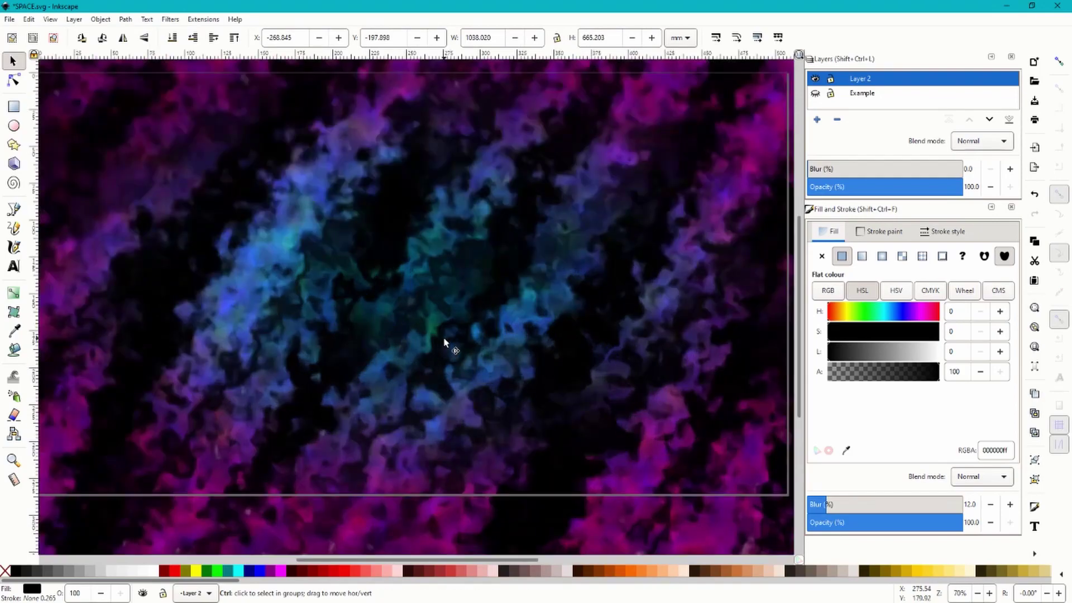
{"action": "scroll", "coordinate": [447, 338], "scroll_direction": "down", "scroll_amount": 1, "text": "ctrl"}
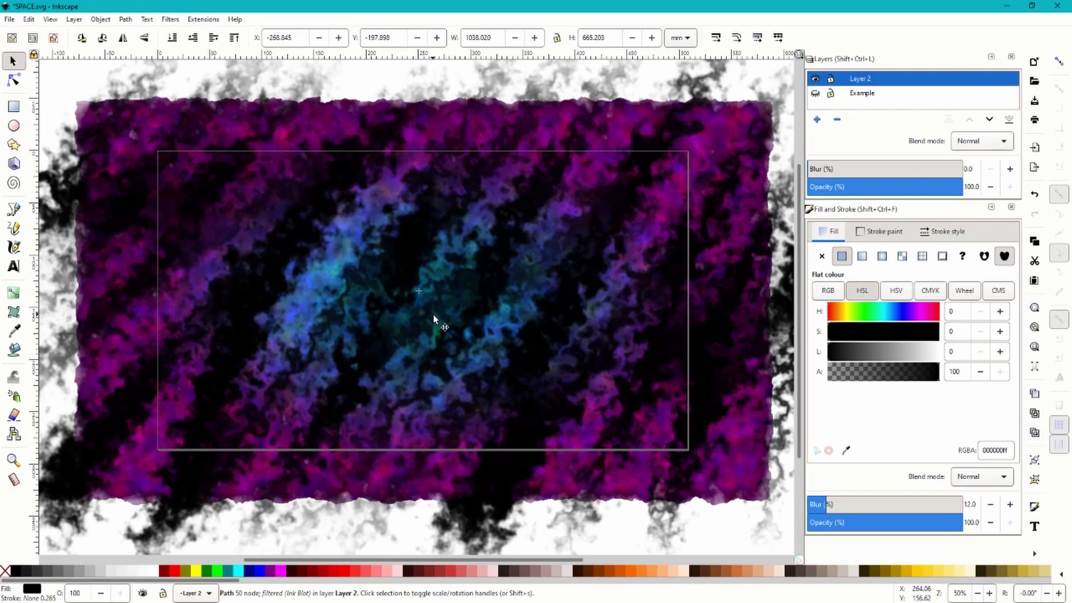
{"action": "scroll", "coordinate": [436, 315], "scroll_direction": "down", "scroll_amount": 1, "text": "ctrl"}
{"action": "scroll", "coordinate": [441, 290], "scroll_direction": "down", "scroll_amount": 1, "text": "ctrl"}
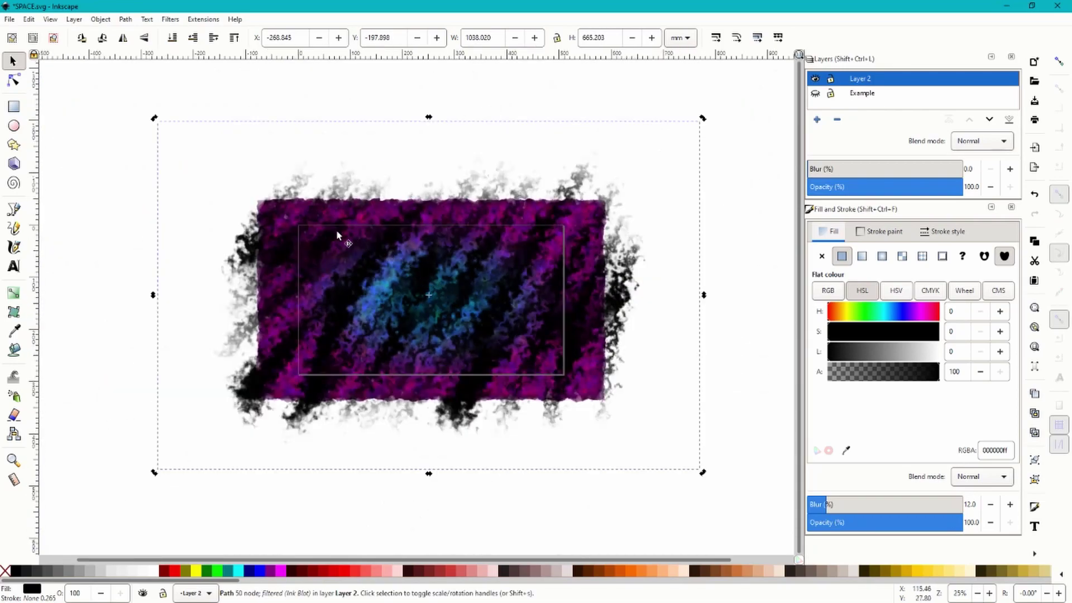
{"action": "left_click_drag", "start_coordinate": [155, 118], "coordinate": [207, 111]}
{"action": "scroll", "coordinate": [413, 425], "scroll_direction": "up", "scroll_amount": 1, "text": "ctrl"}
{"action": "left_click", "coordinate": [421, 505]}
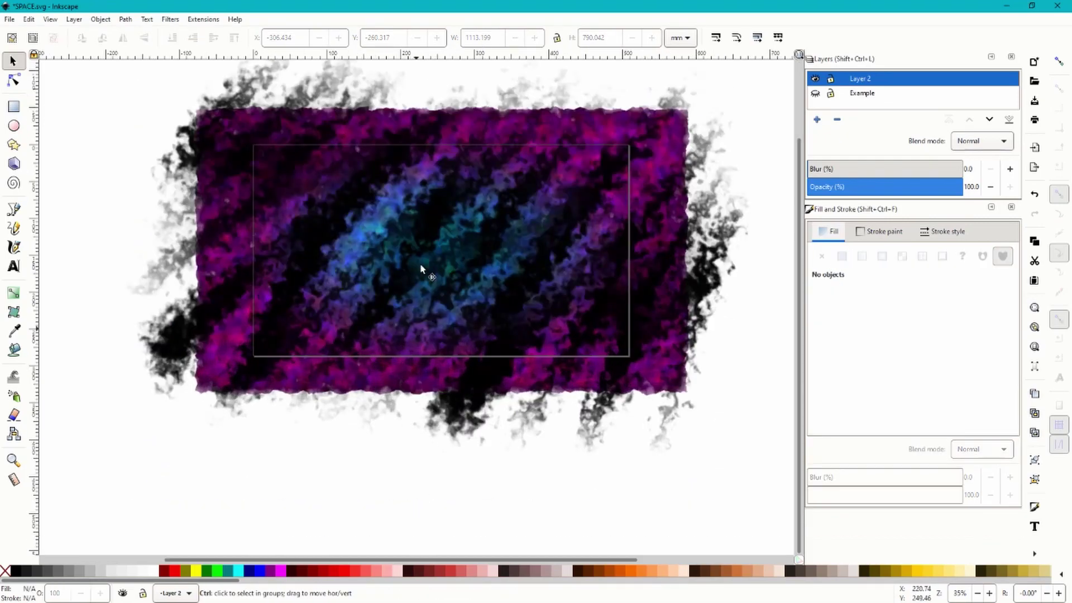
{"action": "scroll", "coordinate": [457, 246], "scroll_direction": "up", "scroll_amount": 2, "text": "ctrl"}
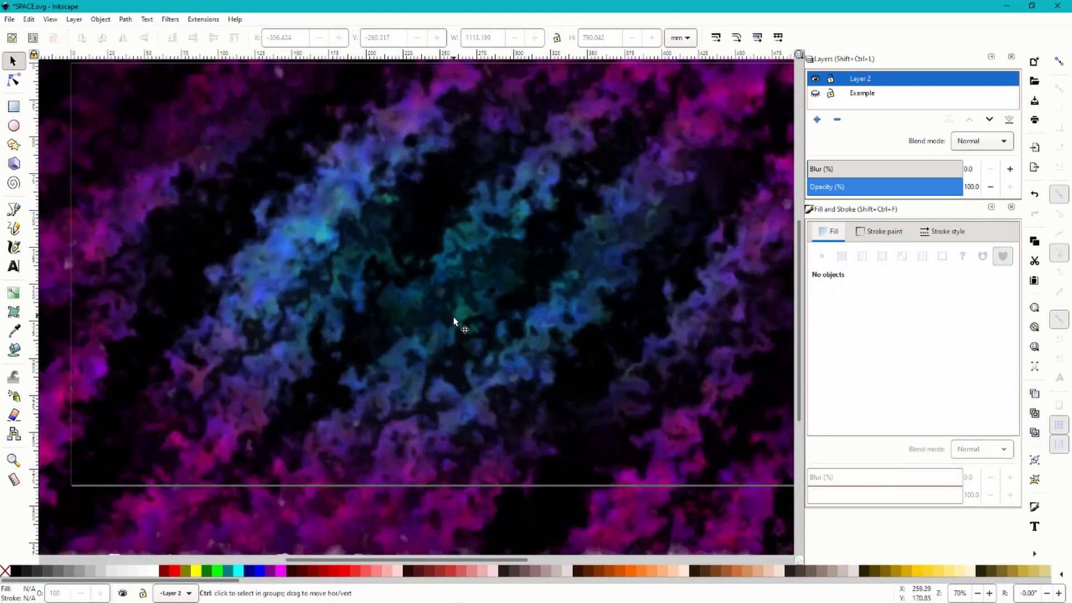
{"action": "scroll", "coordinate": [457, 313], "scroll_direction": "down", "scroll_amount": 1, "text": "ctrl"}
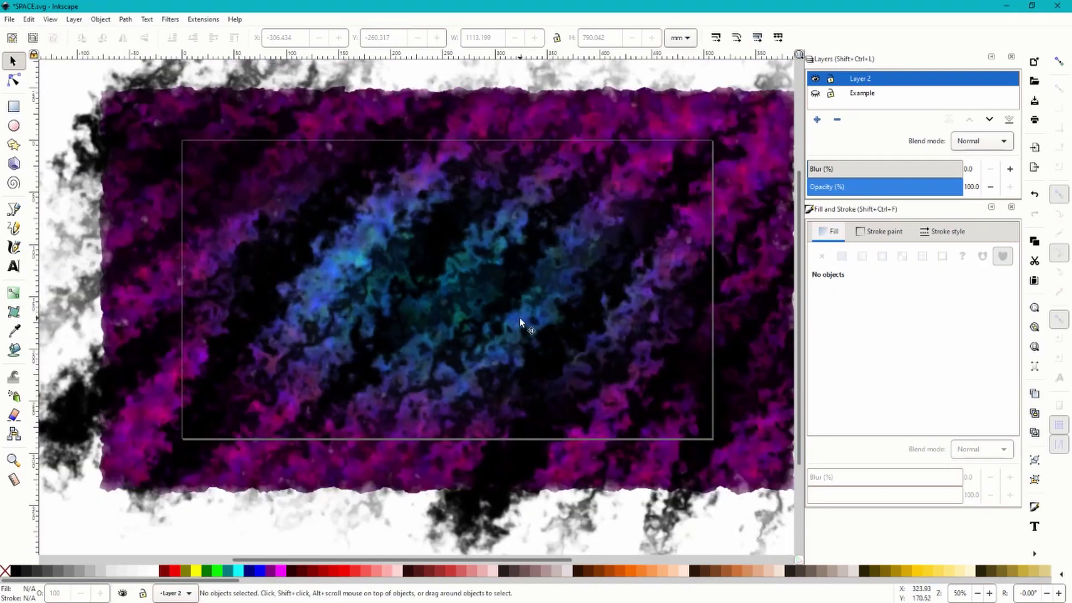
Step: Draw a white four-pointed star over the nebula's upper left
{"action": "left_click", "coordinate": [14, 146]}
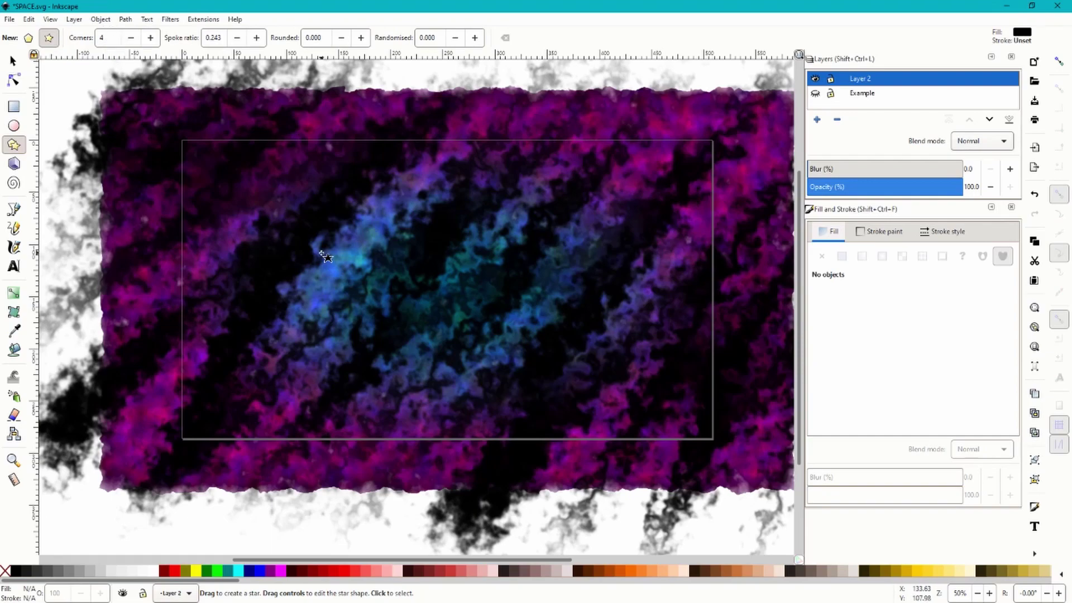
{"action": "left_click_drag", "start_coordinate": [340, 237], "coordinate": [339, 268]}
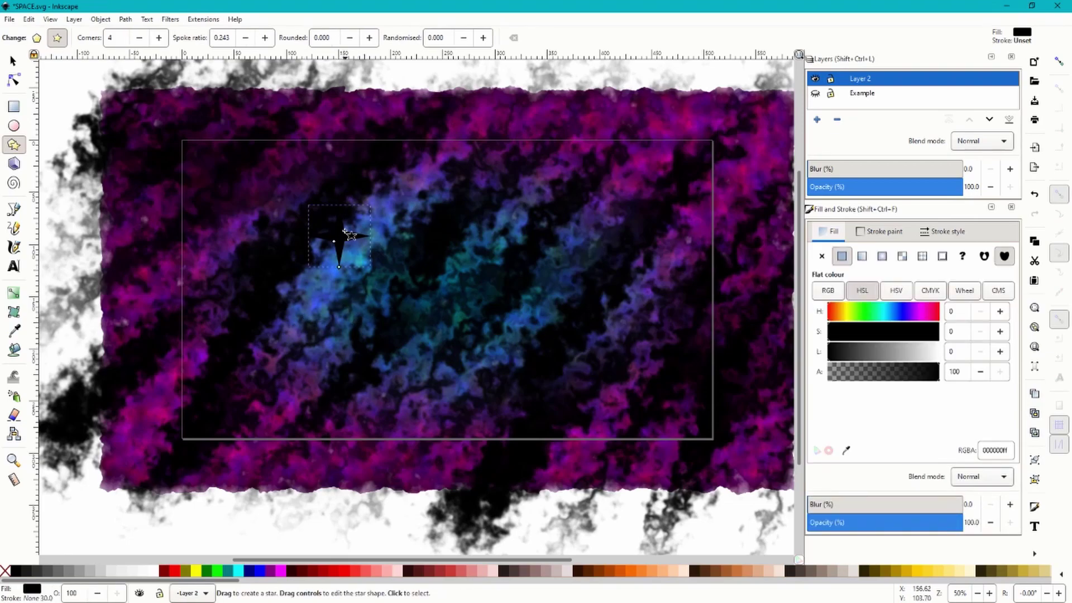
{"action": "left_click", "coordinate": [938, 352]}
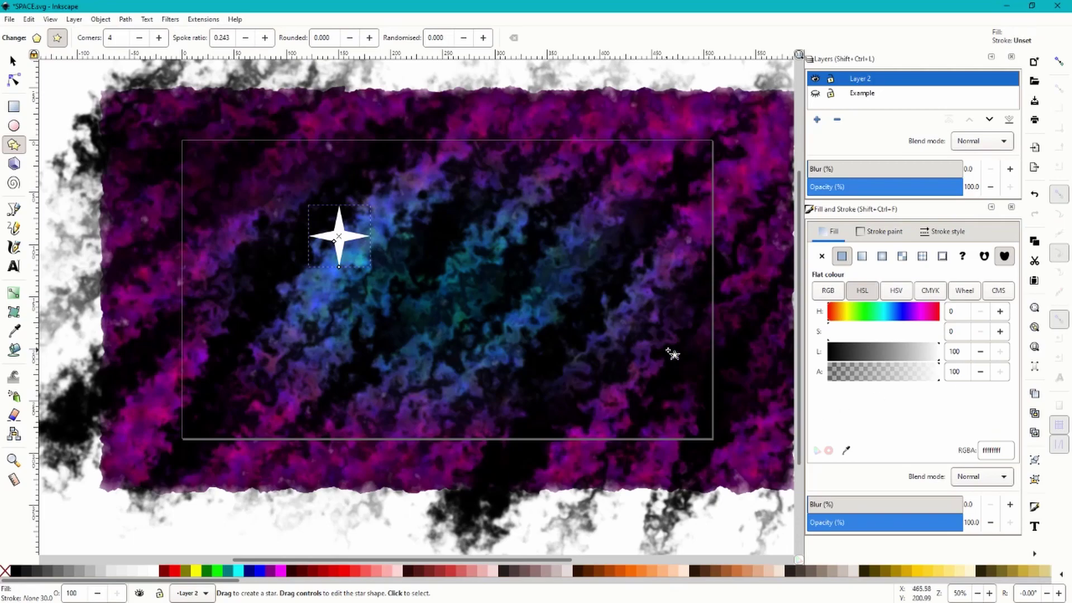
Step: Zoom in and pull the star's inner points inward to make it slim
{"action": "key", "text": "s"}
{"action": "key", "text": "plus"}
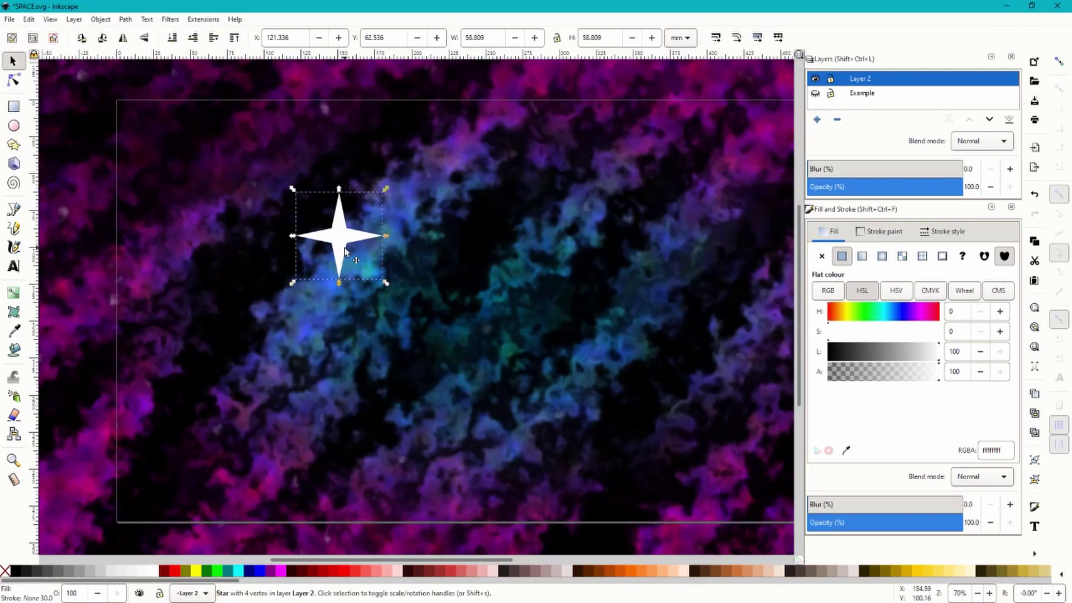
{"action": "left_click", "coordinate": [13, 81]}
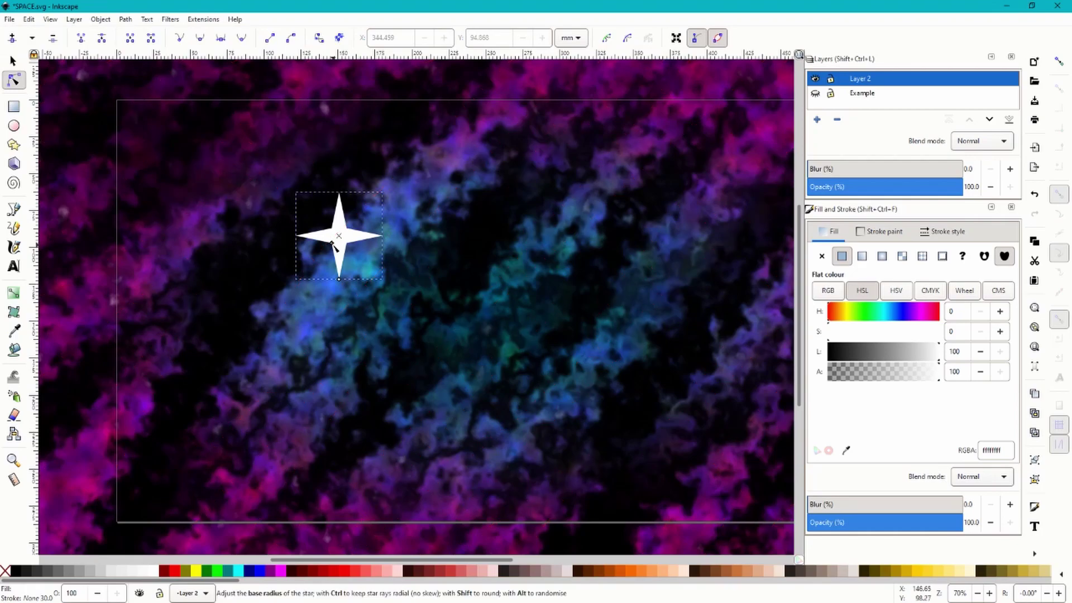
{"action": "mouse_move", "coordinate": [332, 245]}
{"action": "left_mouse_down"}
{"action": "mouse_move", "coordinate": [240, 337]}
{"action": "mouse_move", "coordinate": [333, 252]}
{"action": "left_mouse_up"}
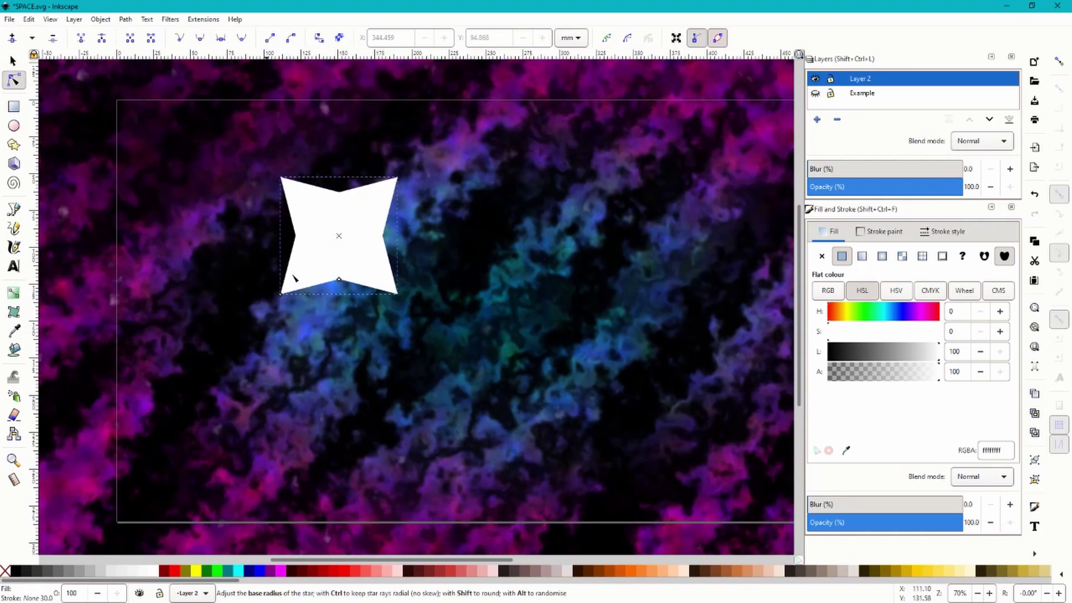
{"action": "left_click_drag", "start_coordinate": [298, 271], "coordinate": [332, 244]}
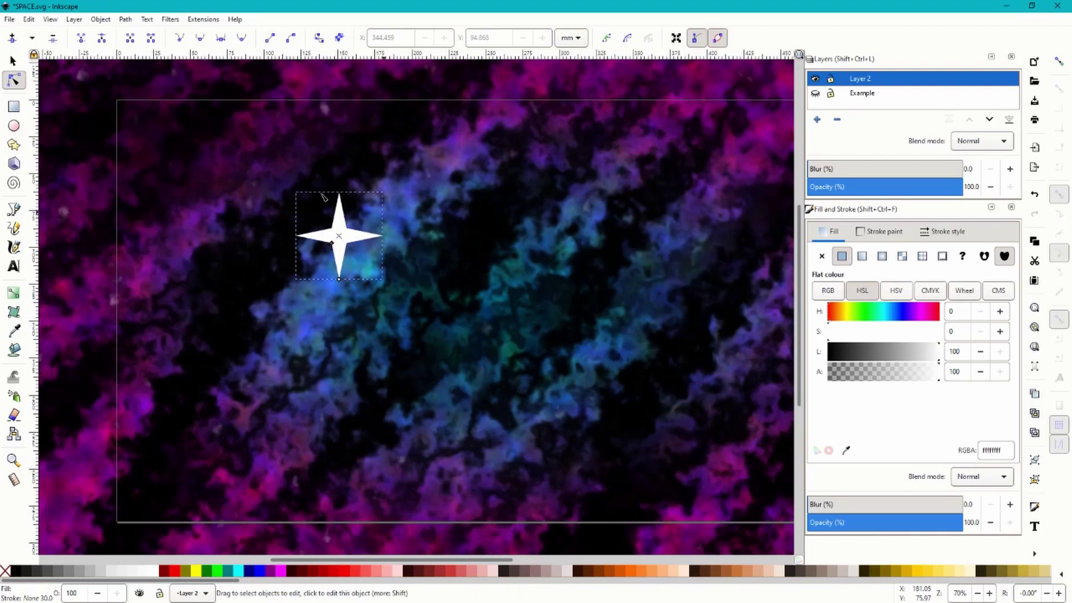
Step: Shrink the white star to about 17.4 mm square and give it a 35% blur
{"action": "left_click", "coordinate": [12, 60]}
{"action": "left_click_drag", "start_coordinate": [387, 283], "coordinate": [353, 259]}
{"action": "scroll", "coordinate": [400, 231], "scroll_direction": "down", "scroll_amount": 1}
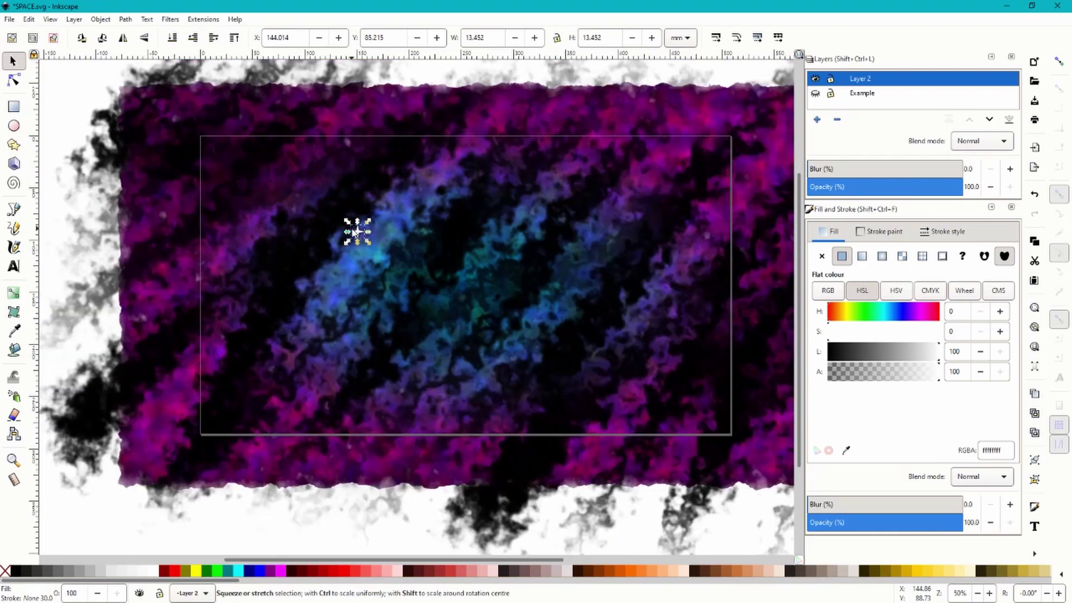
{"action": "scroll", "coordinate": [356, 231], "scroll_direction": "up", "scroll_amount": 2}
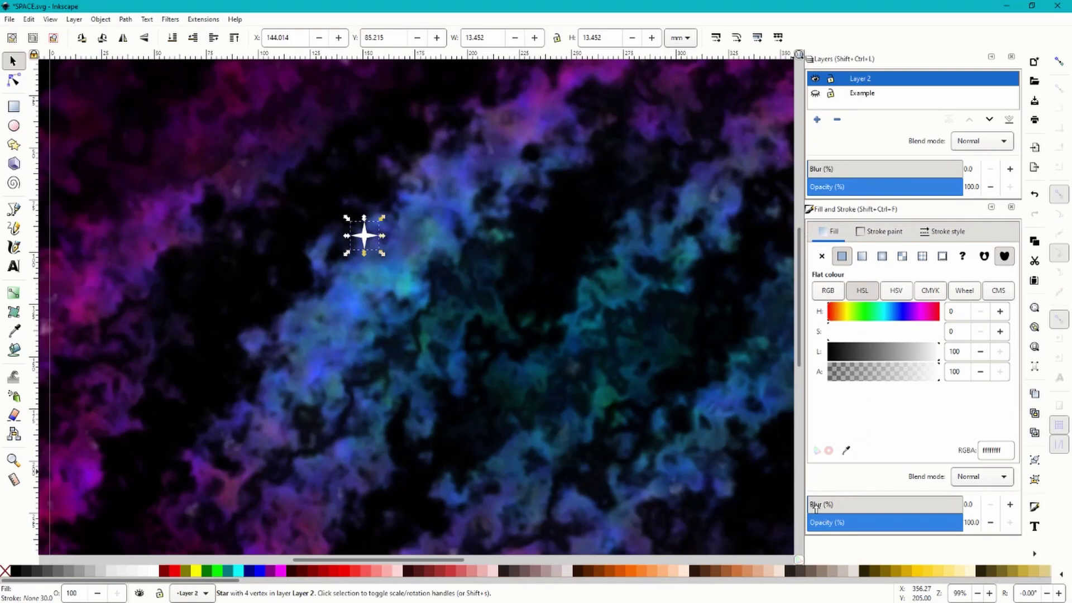
{"action": "left_click_drag", "start_coordinate": [815, 508], "coordinate": [862, 510]}
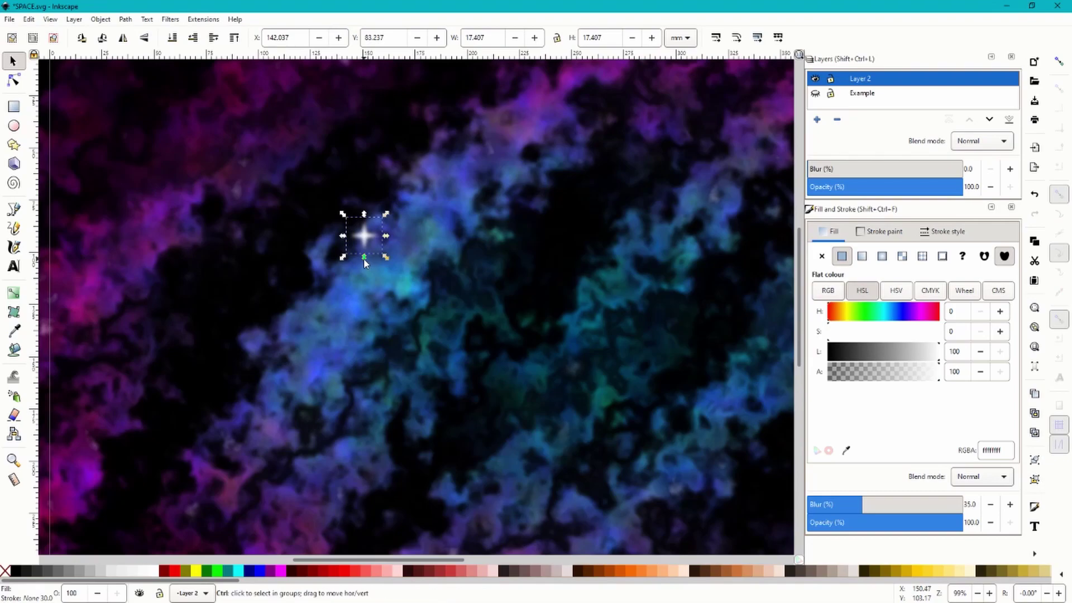
Step: Try stretching the star taller twice, undoing each attempt with Ctrl+Z
{"action": "left_click_drag", "start_coordinate": [364, 259], "coordinate": [363, 266]}
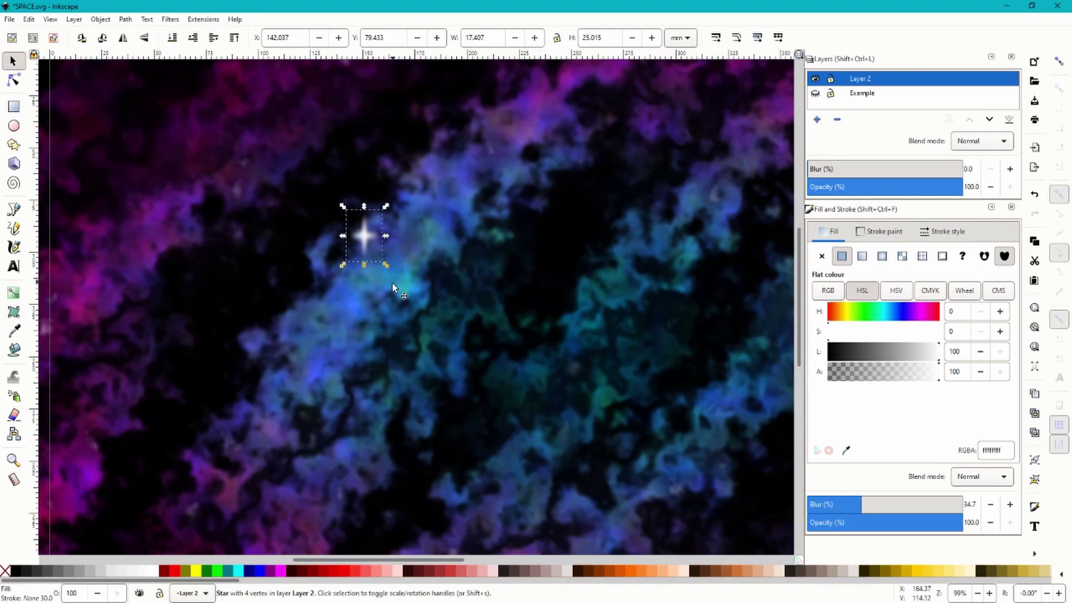
{"action": "key", "text": "ctrl+z"}
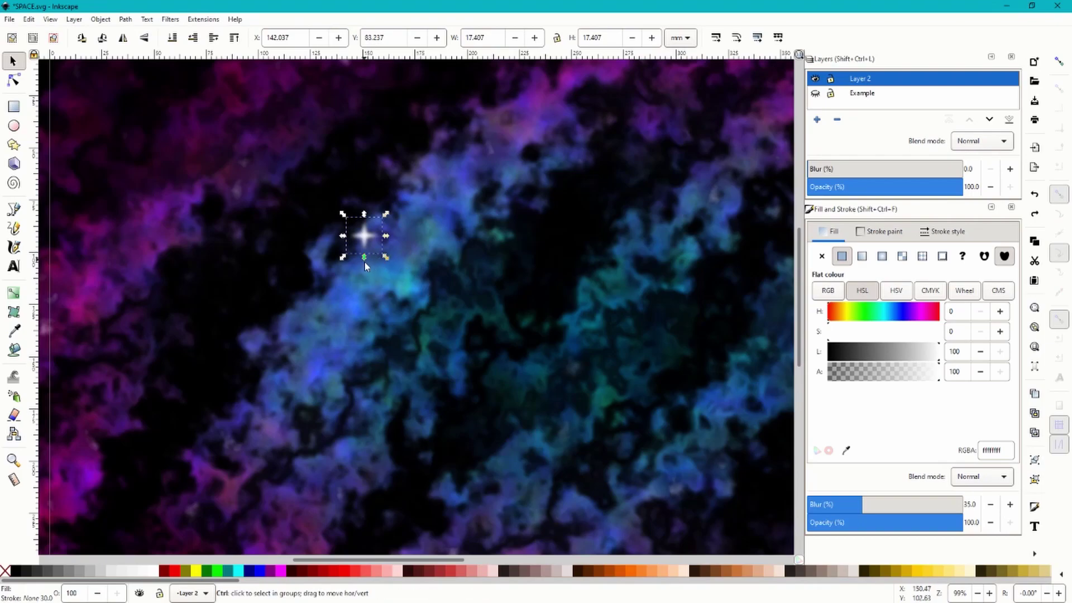
{"action": "left_click_drag", "start_coordinate": [363, 259], "coordinate": [361, 263]}
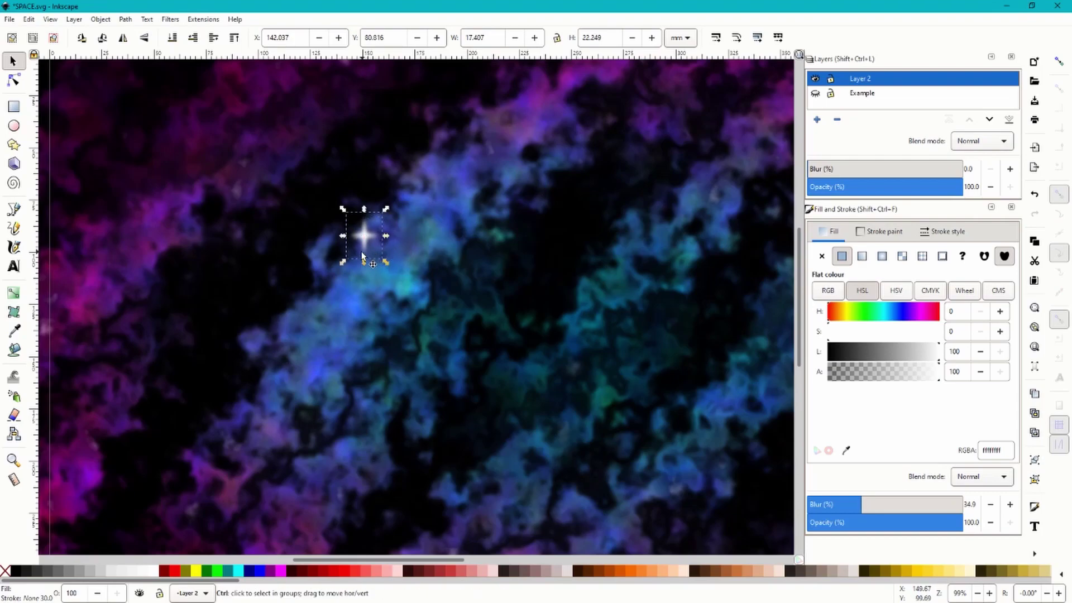
{"action": "key", "text": "ctrl+z"}
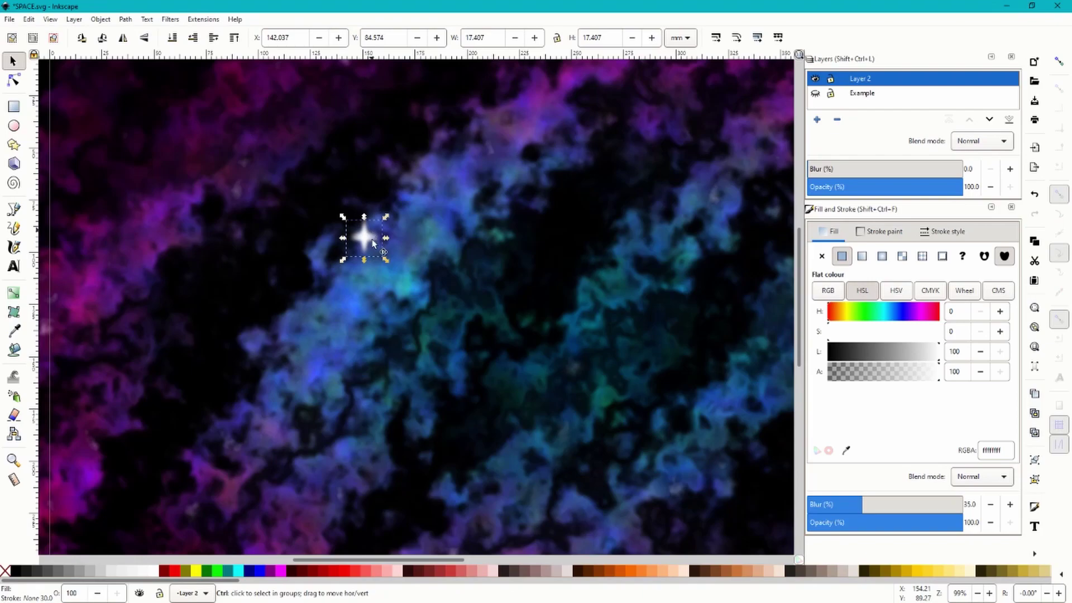
{"action": "scroll", "coordinate": [373, 243], "scroll_direction": "up", "scroll_amount": 1, "text": "ctrl"}
Step: Rotate the glowing star about 30 degrees
{"action": "left_click", "coordinate": [363, 246]}
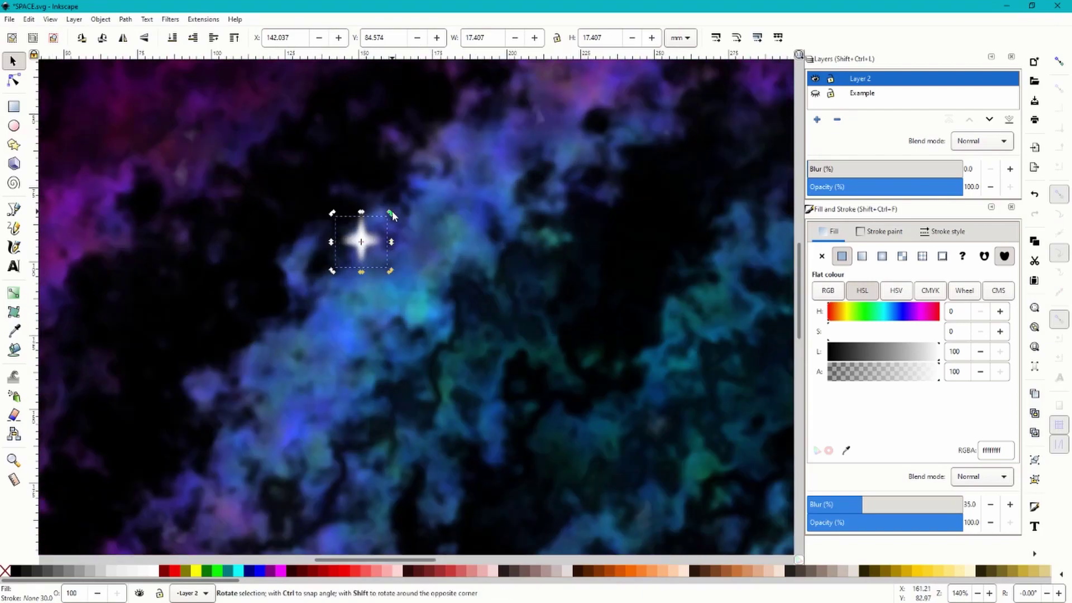
{"action": "left_click_drag", "start_coordinate": [393, 211], "coordinate": [372, 246]}
{"action": "left_click", "coordinate": [444, 224]}
{"action": "scroll", "coordinate": [445, 223], "scroll_direction": "down", "scroll_amount": 2}
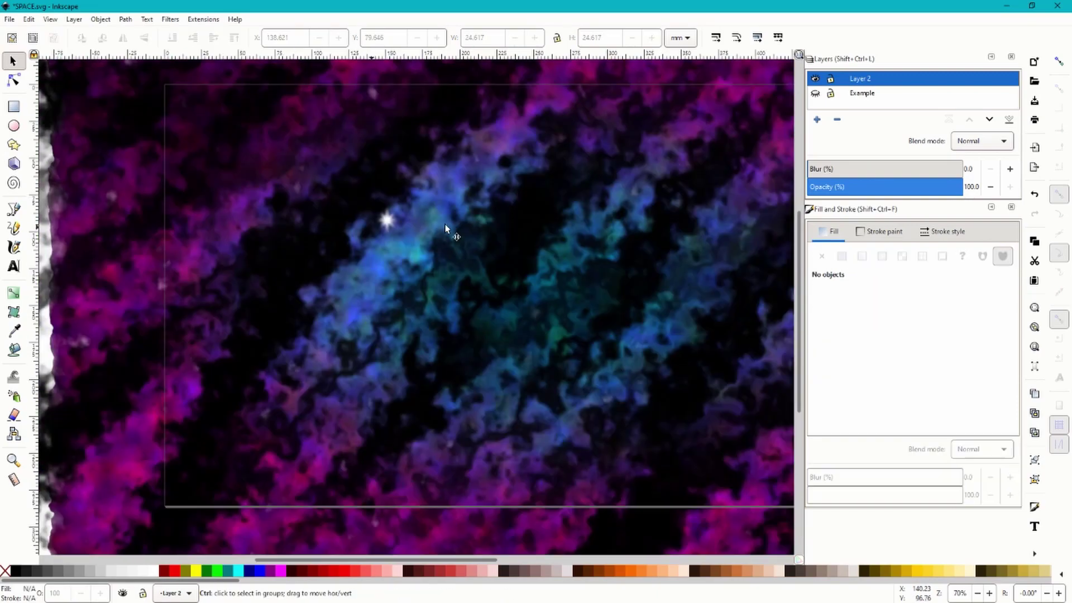
{"action": "scroll", "coordinate": [397, 223], "scroll_direction": "up", "scroll_amount": 2}
Step: Shrink the star slightly to 16.791 mm square, then deselect it
{"action": "left_click", "coordinate": [397, 222]}
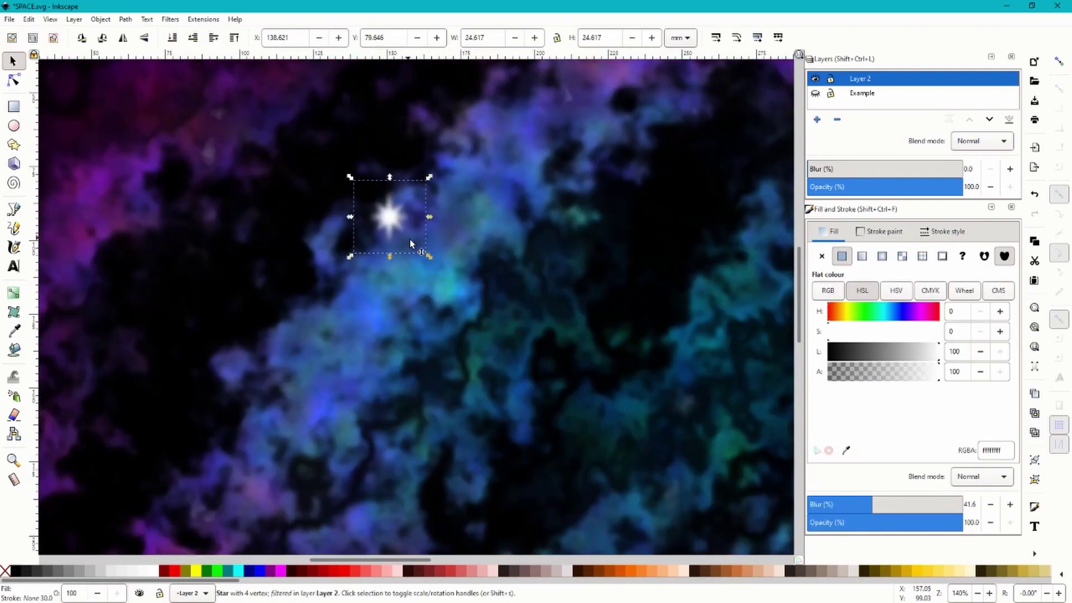
{"action": "left_click_drag", "start_coordinate": [430, 258], "coordinate": [426, 257]}
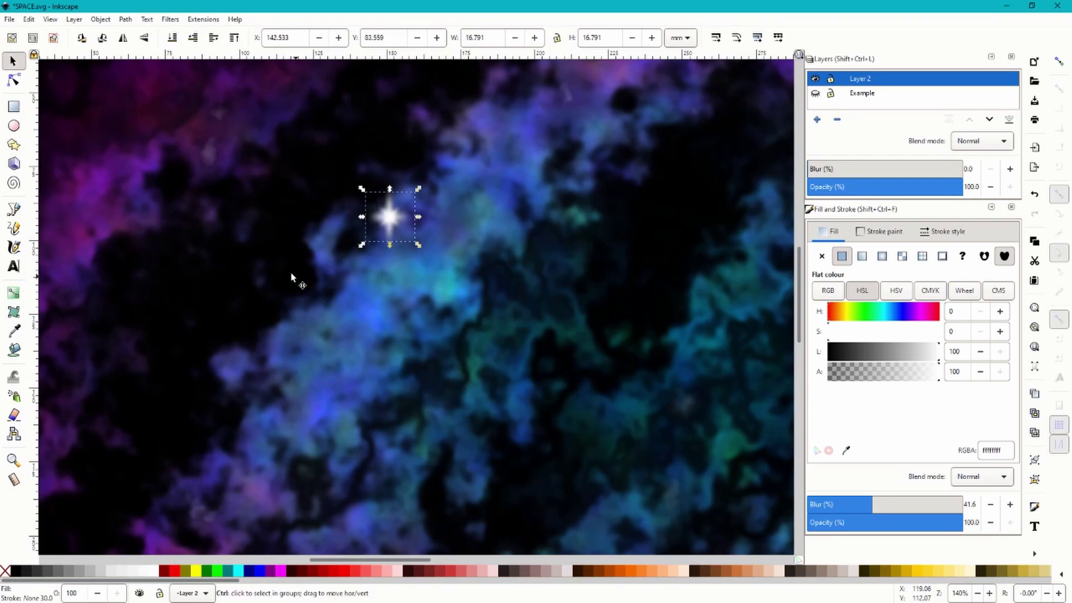
{"action": "scroll", "coordinate": [290, 271], "scroll_direction": "down", "scroll_amount": 2}
{"action": "scroll", "coordinate": [335, 265], "scroll_direction": "down", "scroll_amount": 1}
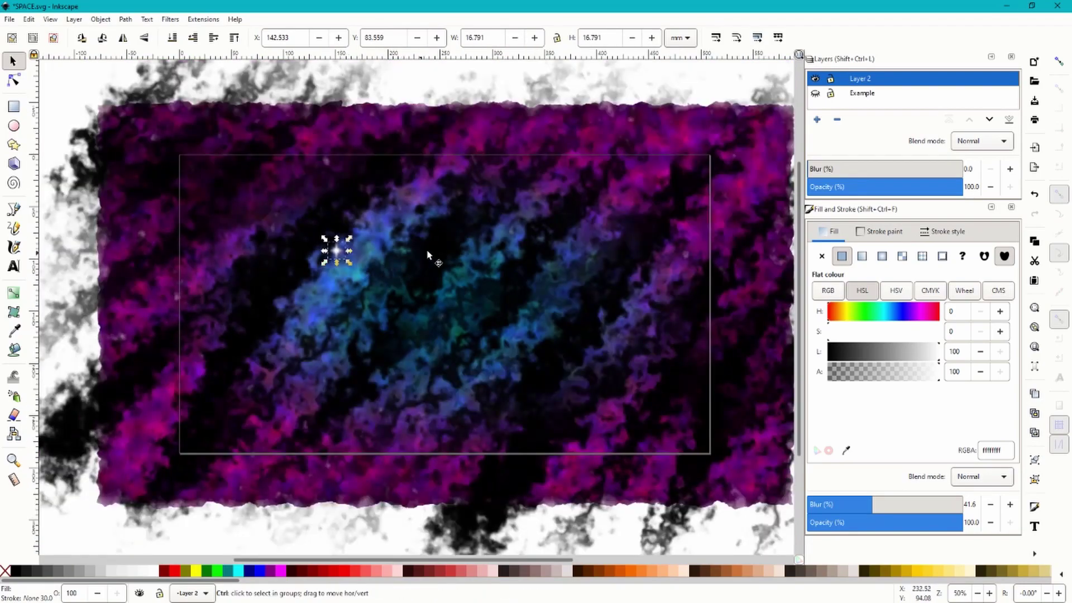
{"action": "scroll", "coordinate": [431, 254], "scroll_direction": "down", "scroll_amount": 1}
{"action": "left_click", "coordinate": [353, 498]}
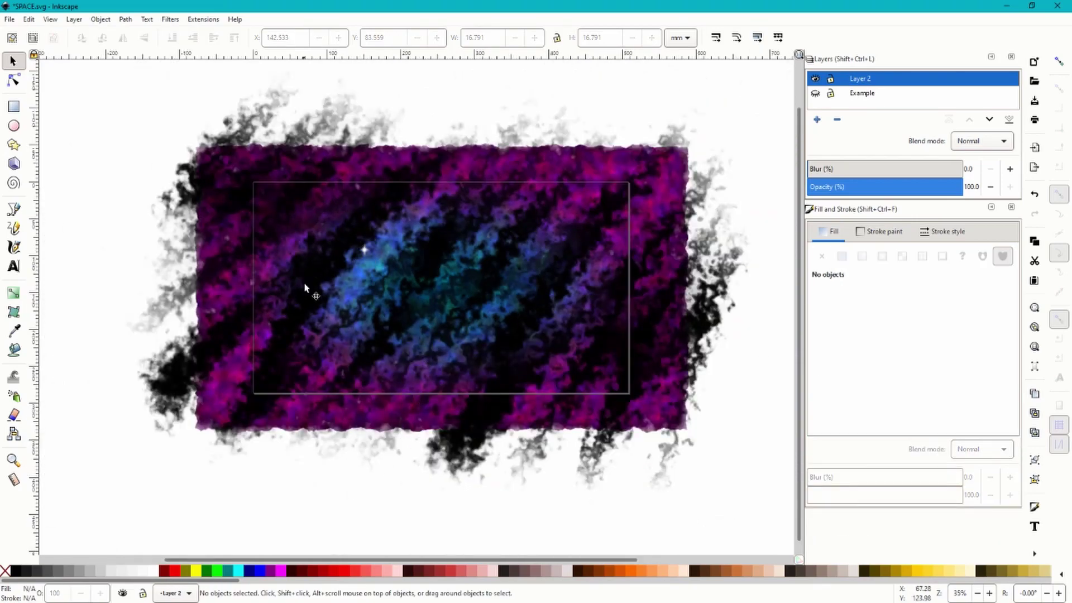
{"action": "scroll", "coordinate": [416, 252], "scroll_direction": "up", "scroll_amount": 1}
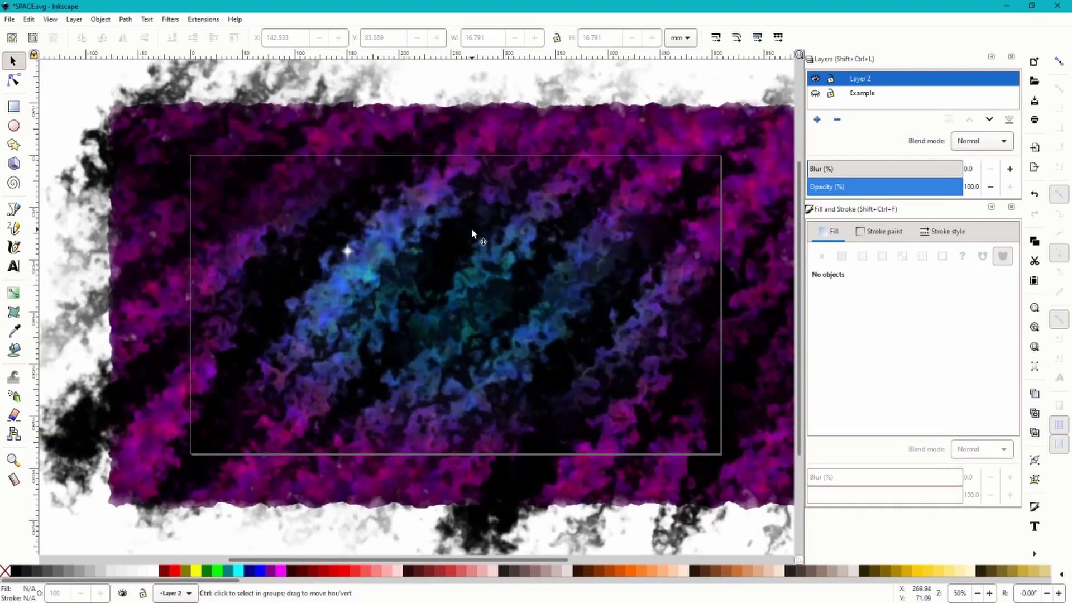
{"action": "scroll", "coordinate": [472, 233], "scroll_direction": "up", "scroll_amount": 1}
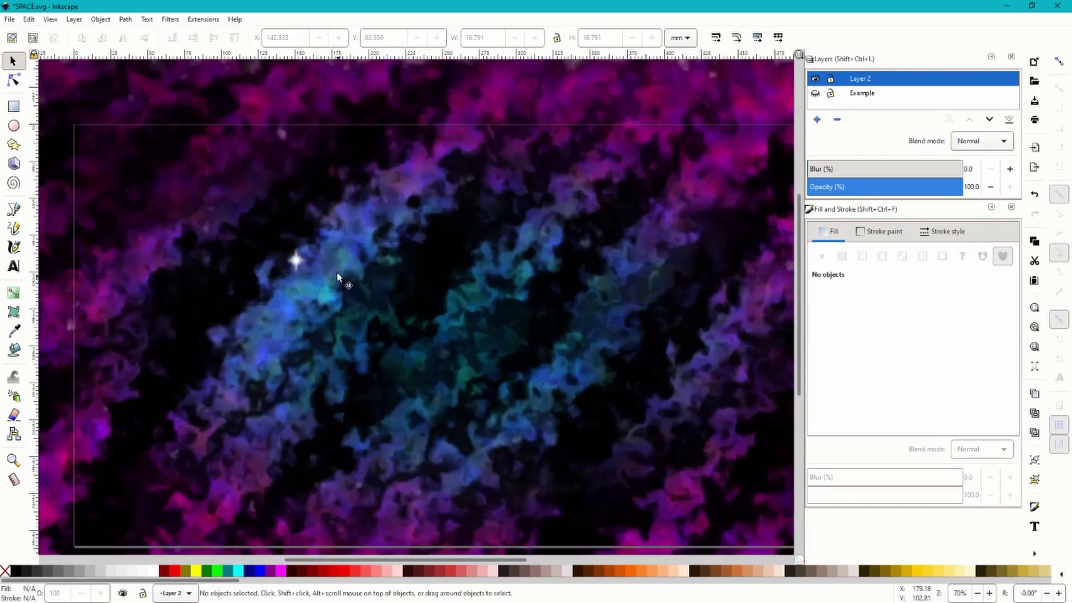
Step: Paste a copy of the small white star and rotate the copy
{"action": "left_click", "coordinate": [297, 262]}
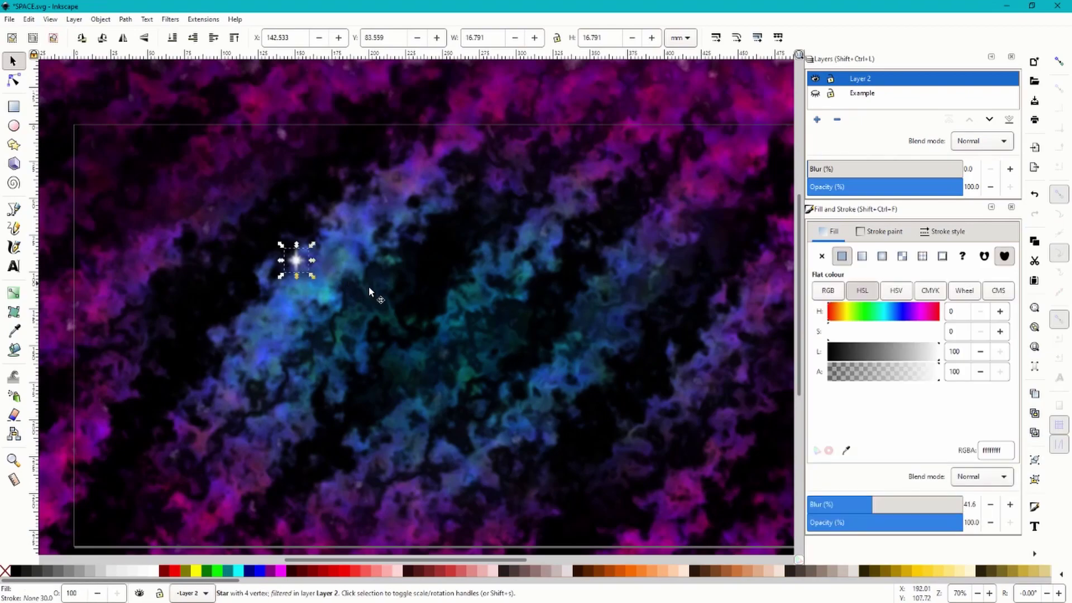
{"action": "key", "text": "ctrl+v"}
{"action": "left_click", "coordinate": [515, 266]}
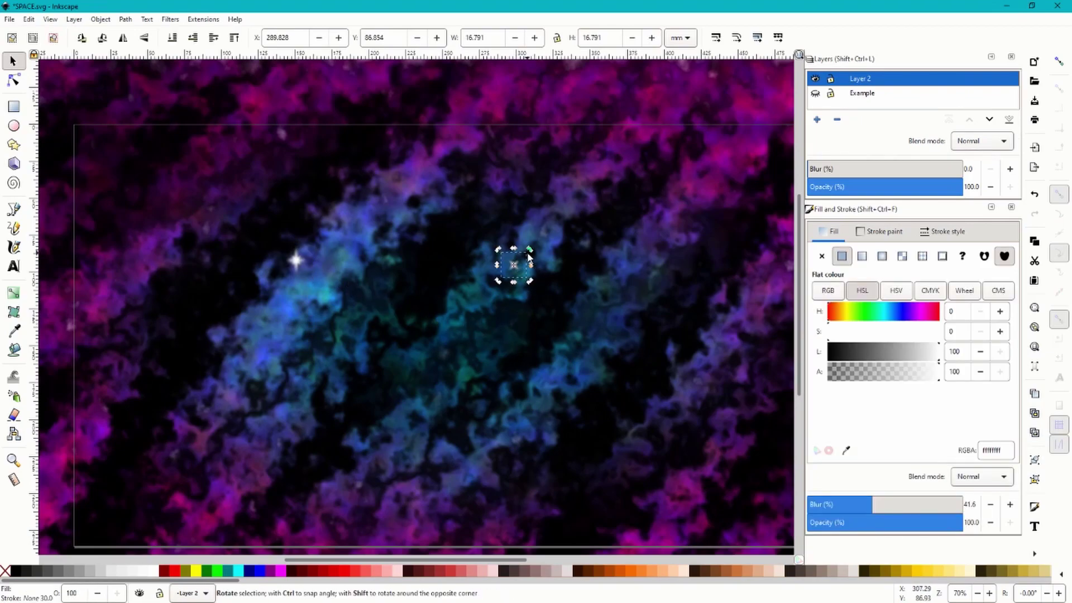
{"action": "left_click_drag", "start_coordinate": [530, 257], "coordinate": [536, 260]}
{"action": "left_click", "coordinate": [521, 274]}
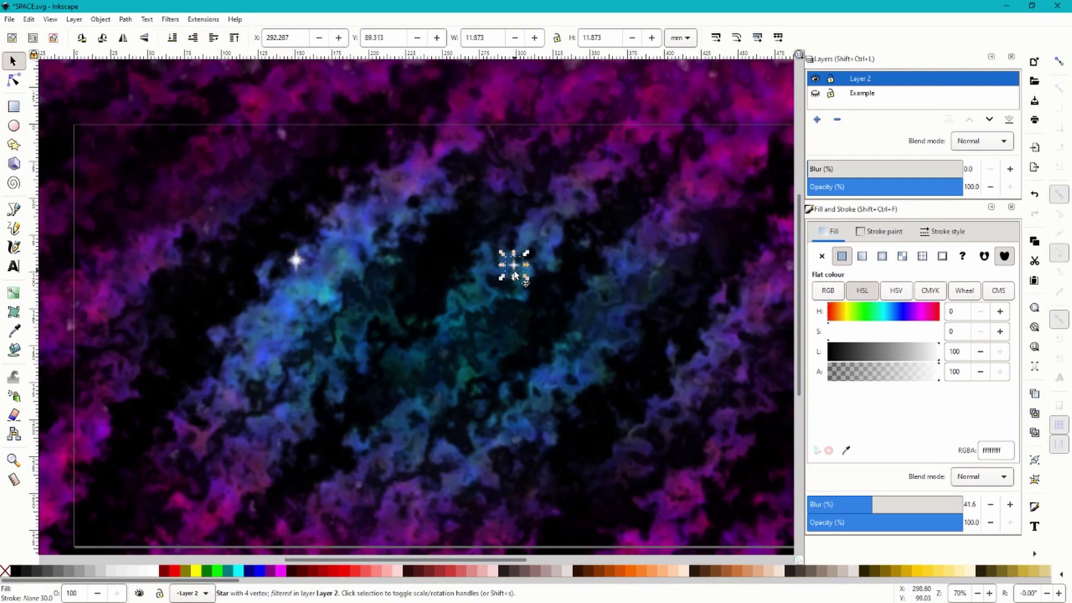
{"action": "left_click", "coordinate": [515, 270]}
{"action": "left_click_drag", "start_coordinate": [530, 281], "coordinate": [537, 276]}
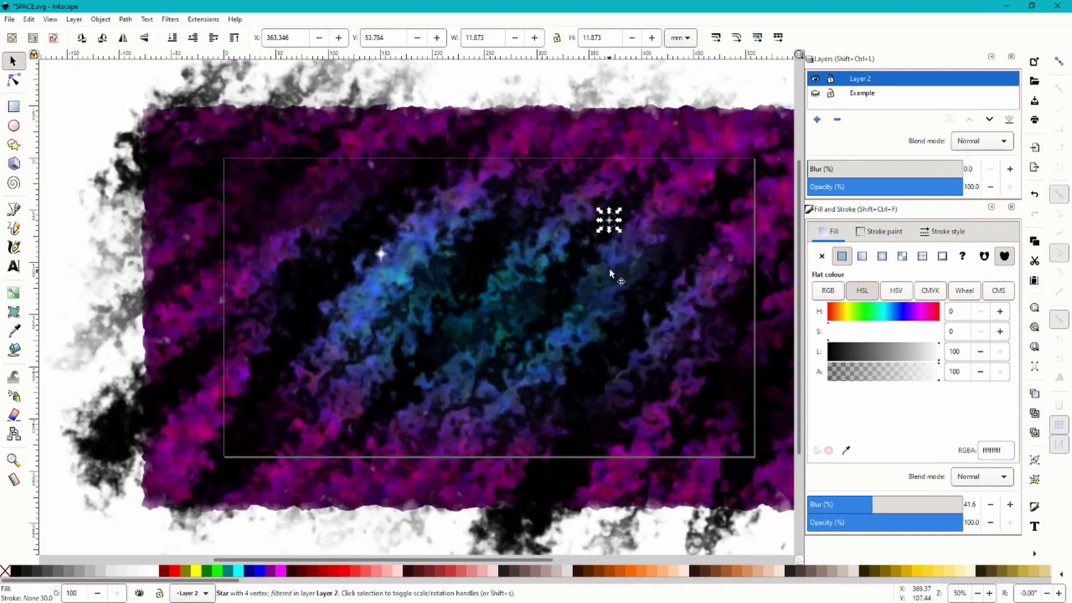
Step: Cycle through the small stars and shrink one to a tiny point
{"action": "left_click", "coordinate": [362, 367]}
{"action": "key", "text": "Tab"}
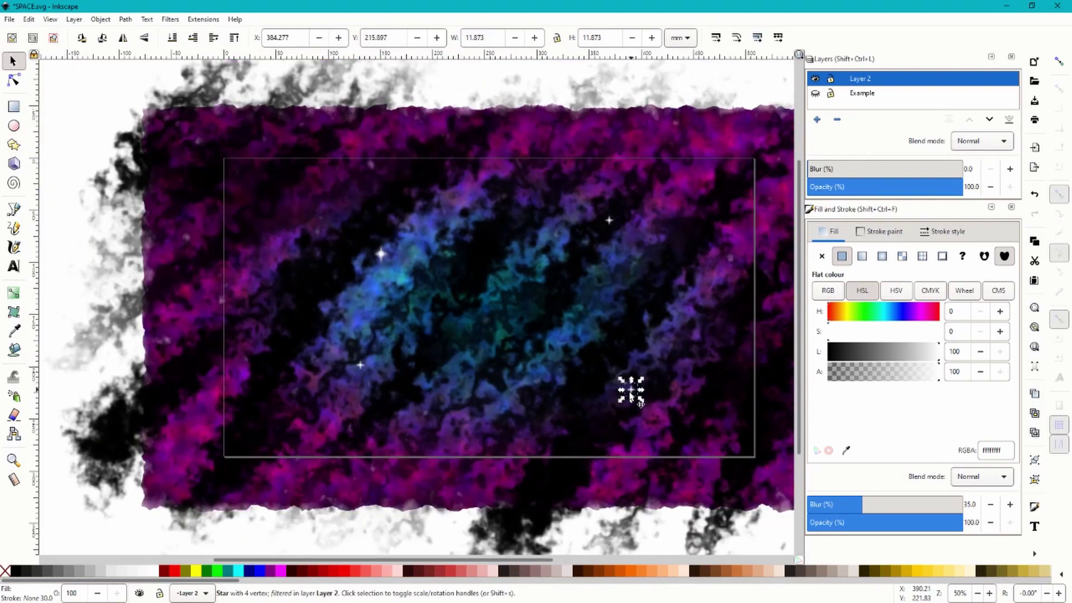
{"action": "key", "text": "Tab"}
{"action": "scroll", "coordinate": [544, 346], "scroll_direction": "up", "scroll_amount": 1, "text": "ctrl"}
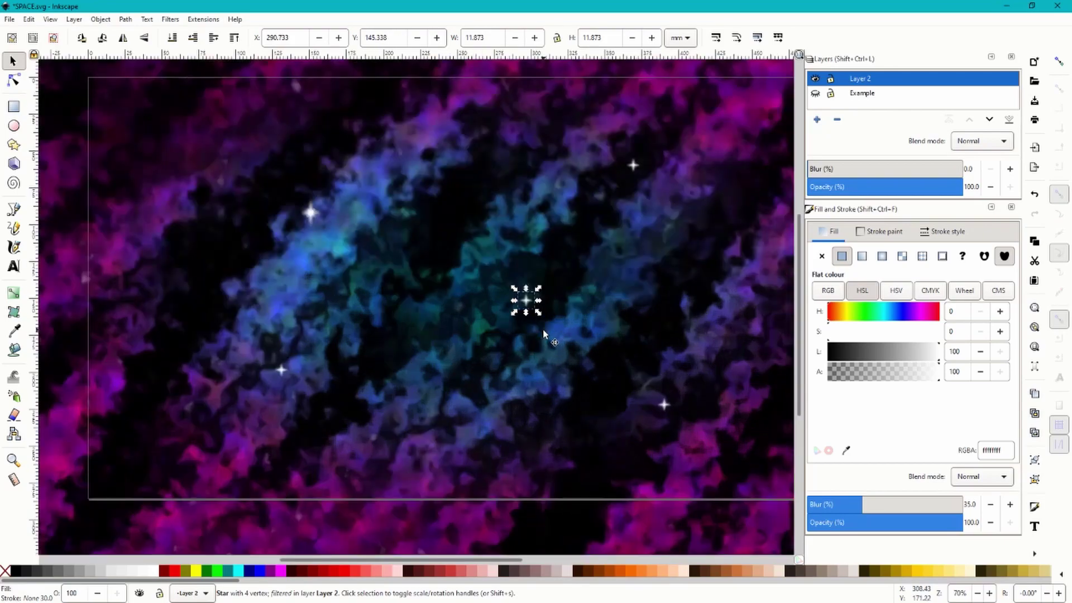
{"action": "left_click_drag", "start_coordinate": [543, 320], "coordinate": [533, 316]}
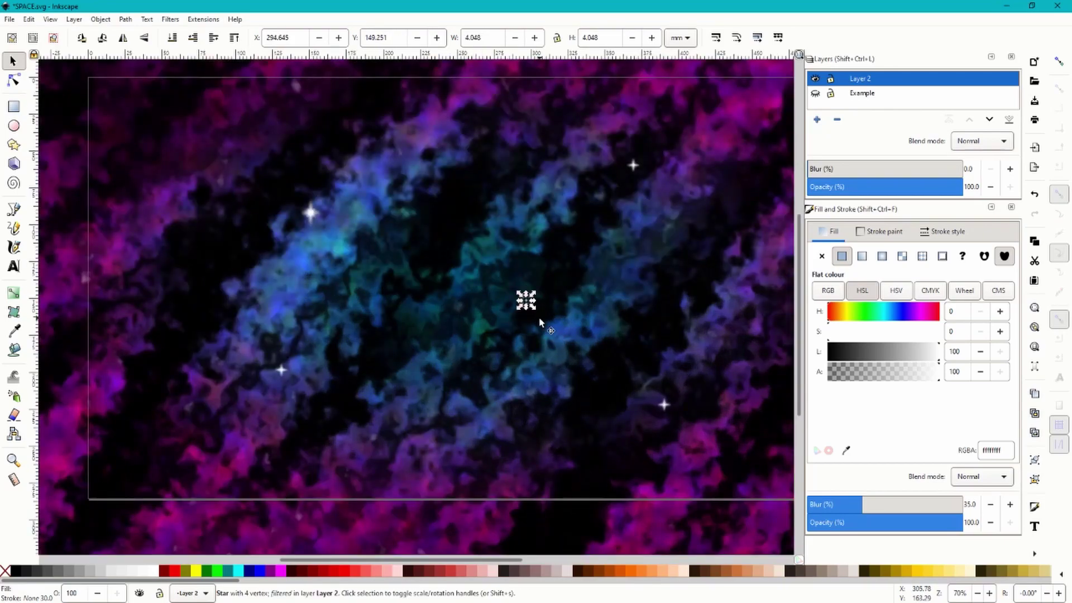
{"action": "scroll", "coordinate": [534, 316], "scroll_direction": "down", "scroll_amount": 1, "text": "ctrl"}
Step: Select the next star and move it to the nebula's right side
{"action": "key", "text": "Tab"}
{"action": "key", "text": "Tab"}
{"action": "key", "text": "Tab"}
{"action": "key", "text": "Tab"}
{"action": "key", "text": "Tab"}
{"action": "key", "text": "Tab"}
{"action": "key", "text": "Tab"}
{"action": "key", "text": "Tab"}
{"action": "key", "text": "Tab"}
{"action": "key", "text": "Tab"}
{"action": "key", "text": "Tab"}
{"action": "key", "text": "Tab"}
{"action": "key", "text": "Tab"}
{"action": "key", "text": "Tab"}
{"action": "key", "text": "Tab"}
{"action": "key", "text": "Tab"}
{"action": "key", "text": "Tab"}
{"action": "key", "text": "Tab"}
{"action": "key", "text": "Tab"}
{"action": "key", "text": "Tab"}
{"action": "key", "text": "Tab"}
{"action": "left_click_drag", "start_coordinate": [351, 284], "coordinate": [520, 312]}
{"action": "scroll", "coordinate": [550, 271], "scroll_direction": "up", "scroll_amount": 1}
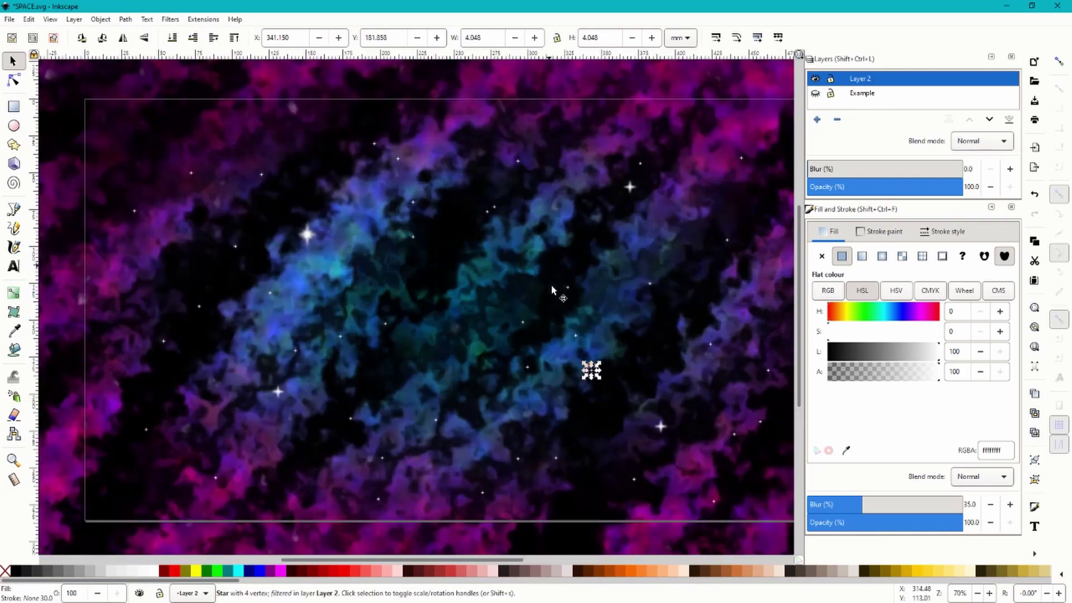
Step: Tint the star pale yellow, then green, with the HSL sliders while repositioning it
{"action": "scroll", "coordinate": [551, 289], "scroll_direction": "up", "scroll_amount": 1}
{"action": "left_click_drag", "start_coordinate": [591, 370], "coordinate": [454, 287]}
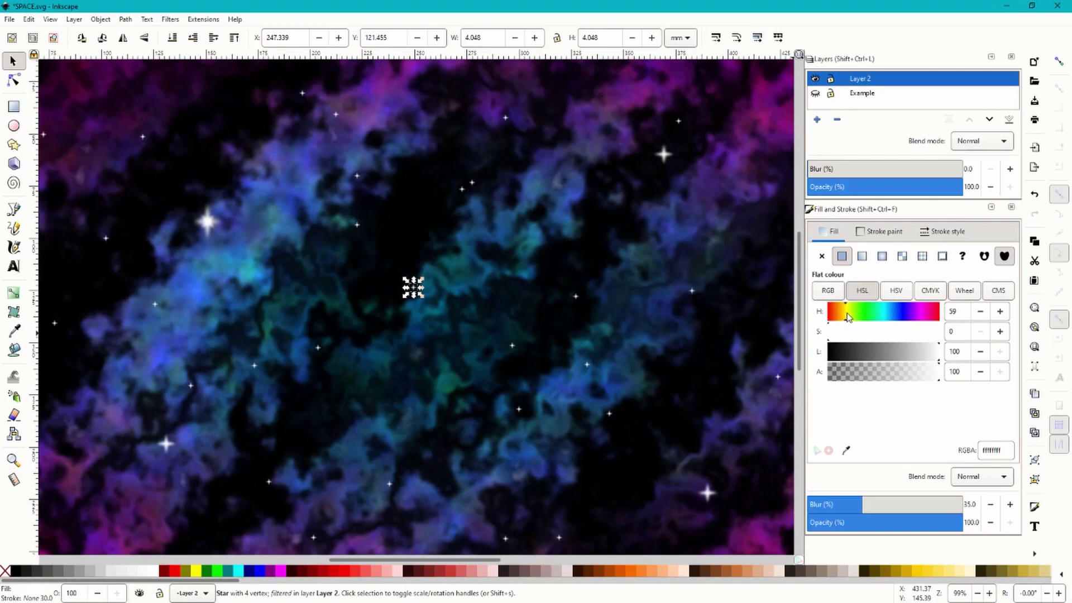
{"action": "left_click_drag", "start_coordinate": [863, 332], "coordinate": [906, 358]}
{"action": "scroll", "coordinate": [414, 277], "scroll_direction": "down", "scroll_amount": 2}
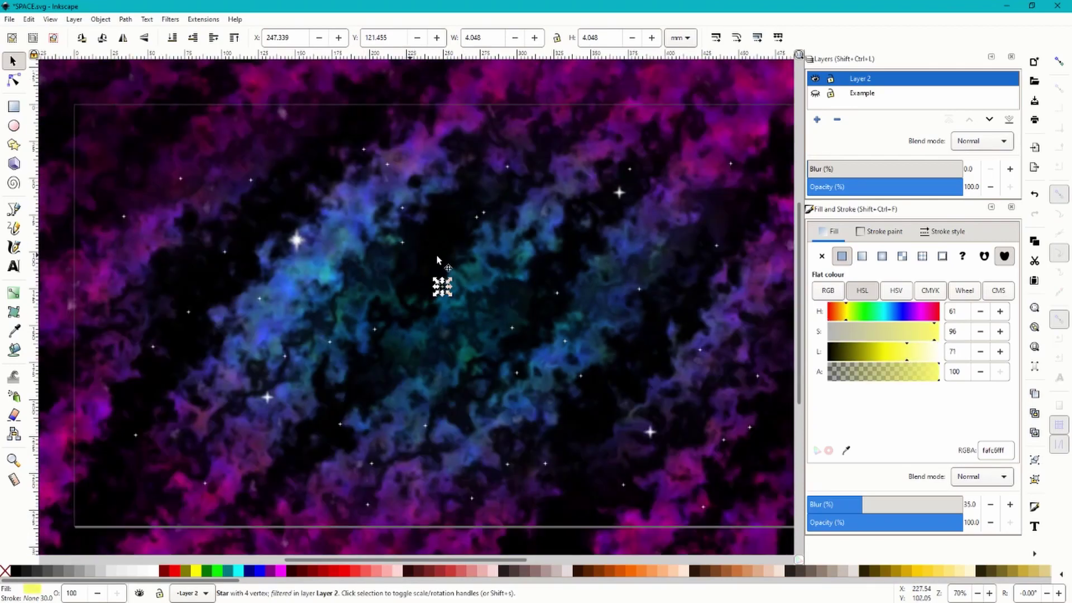
{"action": "left_click_drag", "start_coordinate": [433, 274], "coordinate": [259, 270]}
{"action": "scroll", "coordinate": [242, 322], "scroll_direction": "up", "scroll_amount": 1}
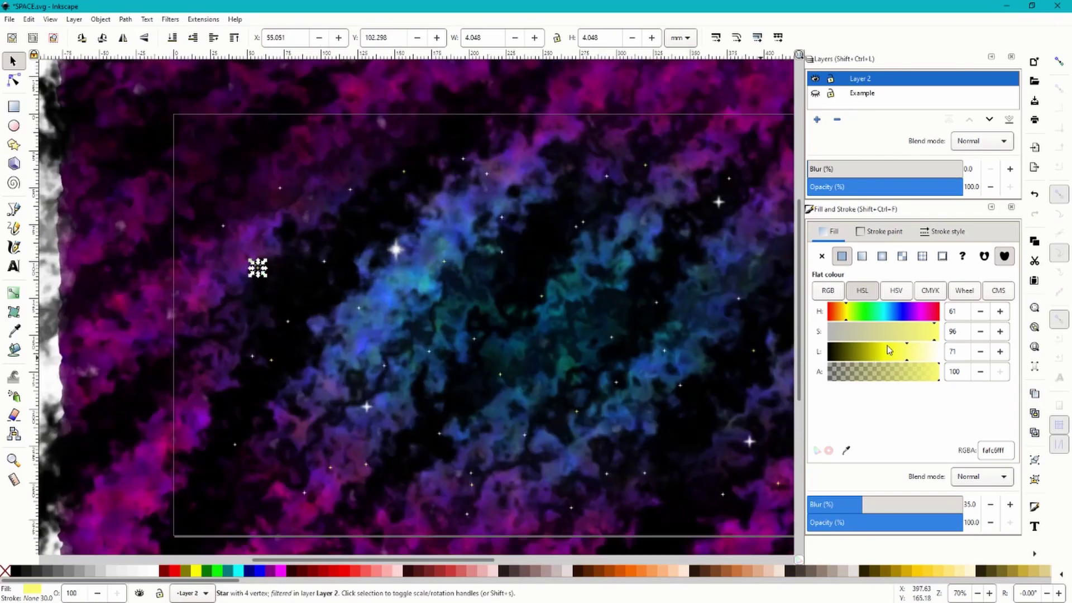
{"action": "left_click", "coordinate": [869, 313]}
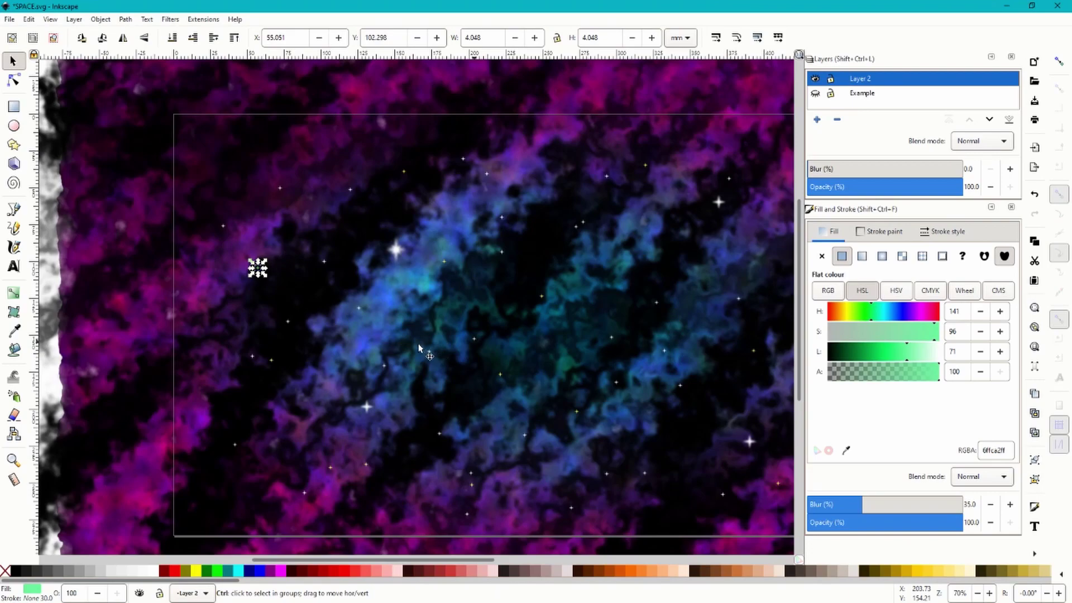
{"action": "scroll", "coordinate": [478, 338], "scroll_direction": "down", "scroll_amount": 1}
{"action": "scroll", "coordinate": [308, 300], "scroll_direction": "up", "scroll_amount": 1}
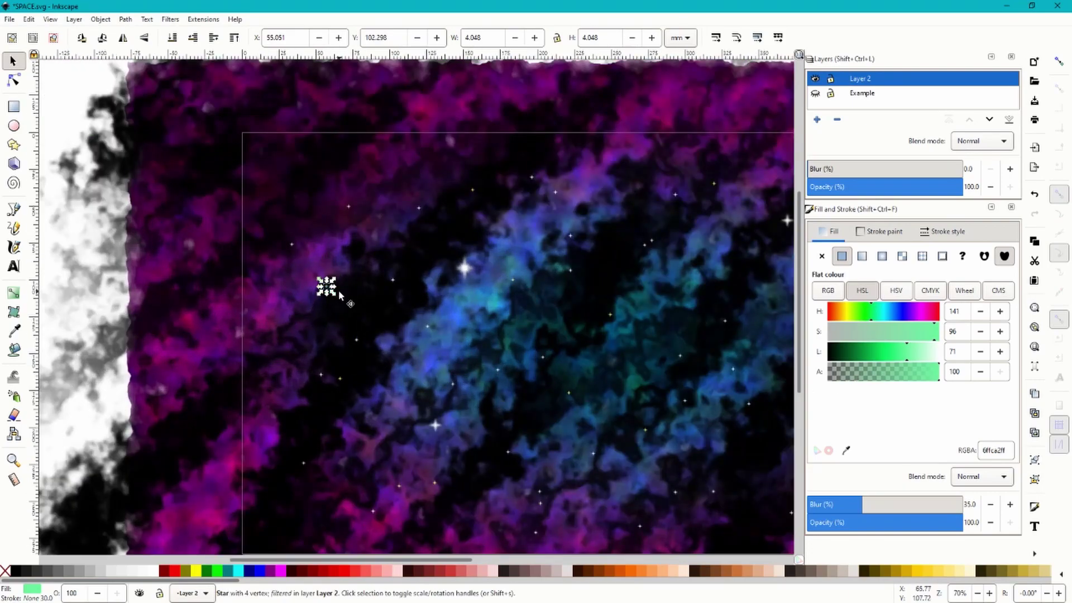
{"action": "scroll", "coordinate": [339, 294], "scroll_direction": "down", "scroll_amount": 2}
Step: Drag the star across the nebula to its final spot low on the page
{"action": "left_click_drag", "start_coordinate": [446, 301], "coordinate": [438, 431]}
{"action": "scroll", "coordinate": [510, 321], "scroll_direction": "up", "scroll_amount": 1}
{"action": "left_click_drag", "start_coordinate": [384, 410], "coordinate": [249, 444]}
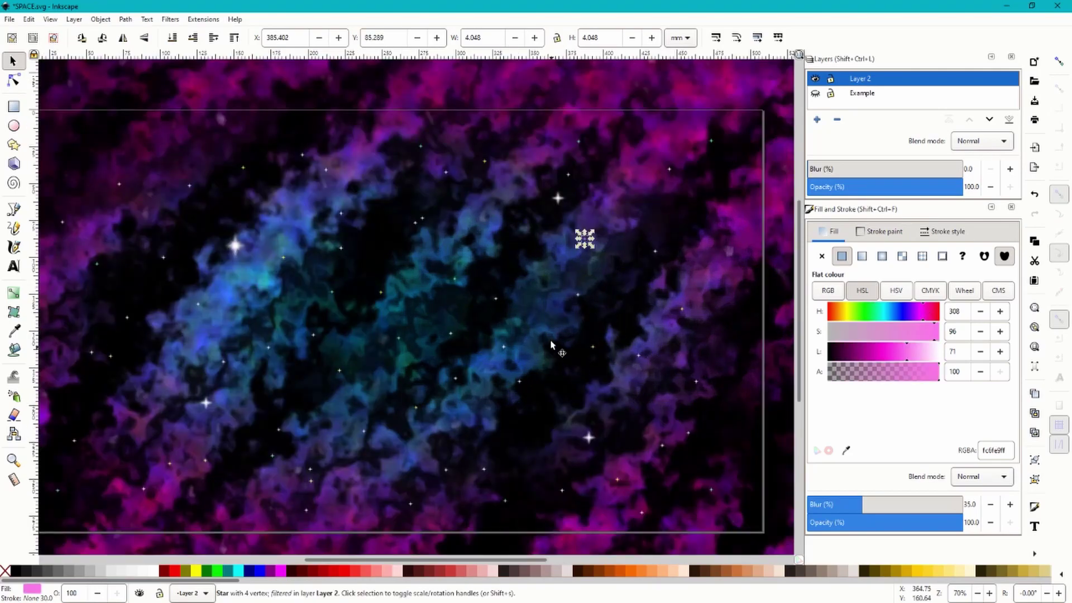
{"action": "scroll", "coordinate": [598, 304], "scroll_direction": "down", "scroll_amount": 1, "text": "ctrl"}
{"action": "scroll", "coordinate": [592, 315], "scroll_direction": "up", "scroll_amount": 1, "text": "ctrl"}
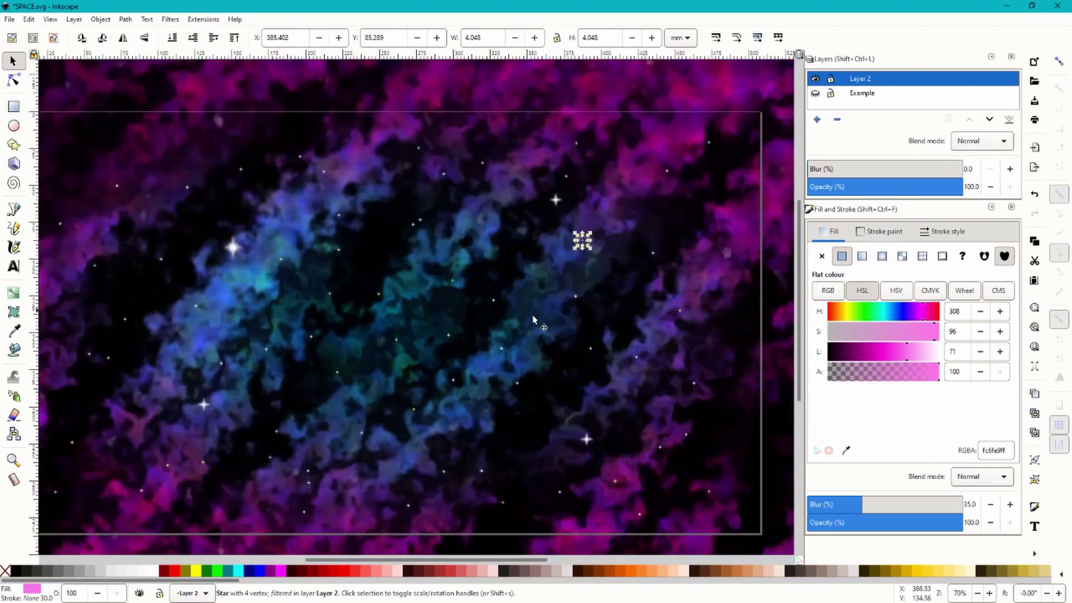
{"action": "left_click_drag", "start_coordinate": [392, 252], "coordinate": [427, 416]}
{"action": "scroll", "coordinate": [391, 250], "scroll_direction": "down", "scroll_amount": 1, "text": "ctrl"}
Step: Draw a roughly 50 mm white circle on the nebula's left with fully opaque ffffffff fill
{"action": "left_click", "coordinate": [360, 360]}
{"action": "scroll", "coordinate": [391, 391], "scroll_direction": "up", "scroll_amount": 1}
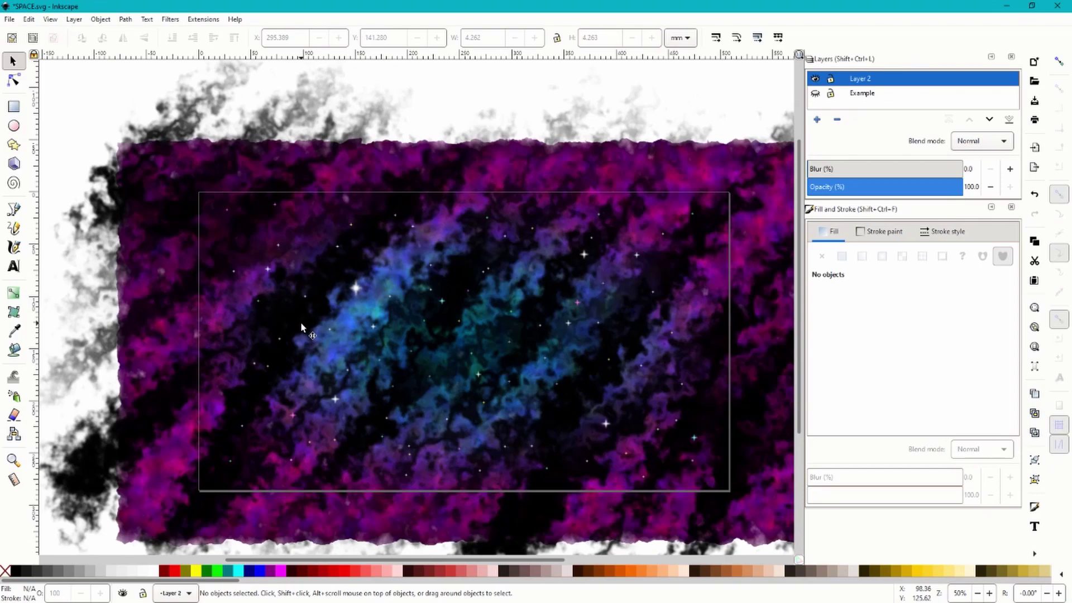
{"action": "left_click", "coordinate": [14, 127]}
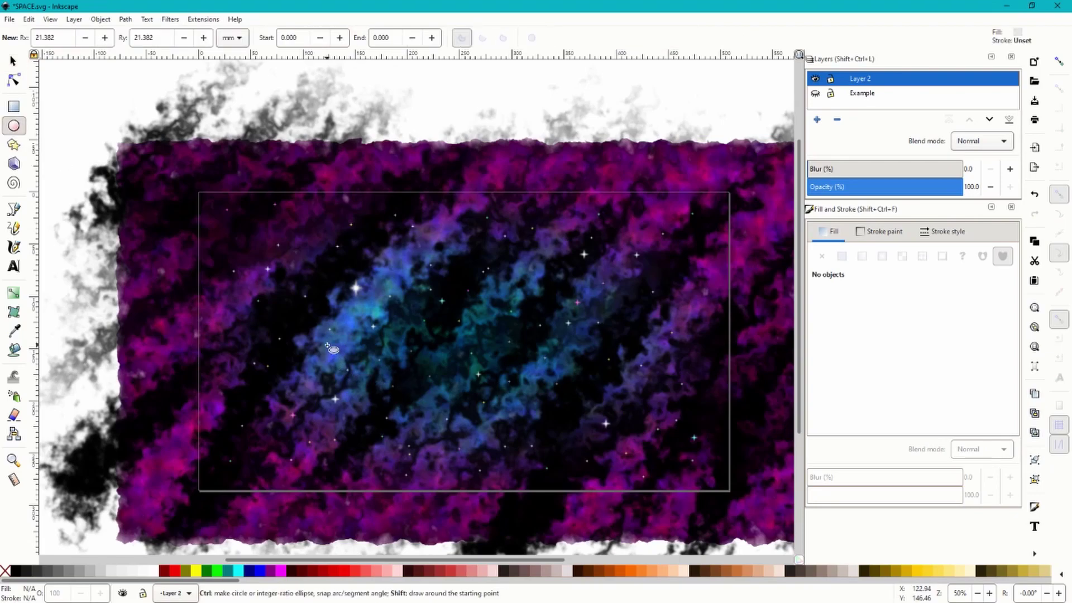
{"action": "left_click_drag", "start_coordinate": [331, 347], "coordinate": [360, 380]}
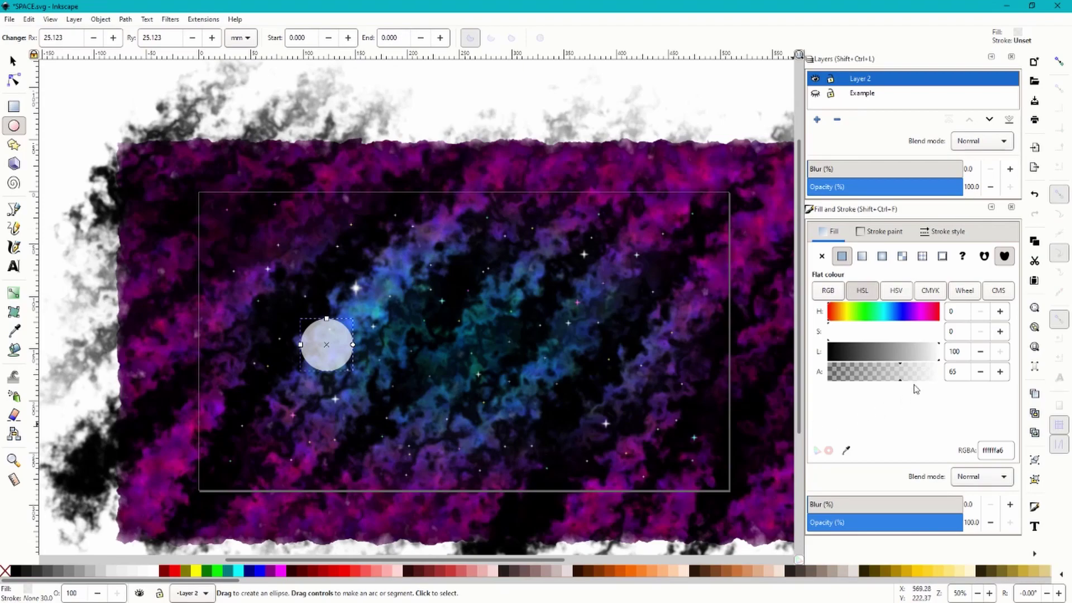
{"action": "left_click_drag", "start_coordinate": [901, 374], "coordinate": [951, 381]}
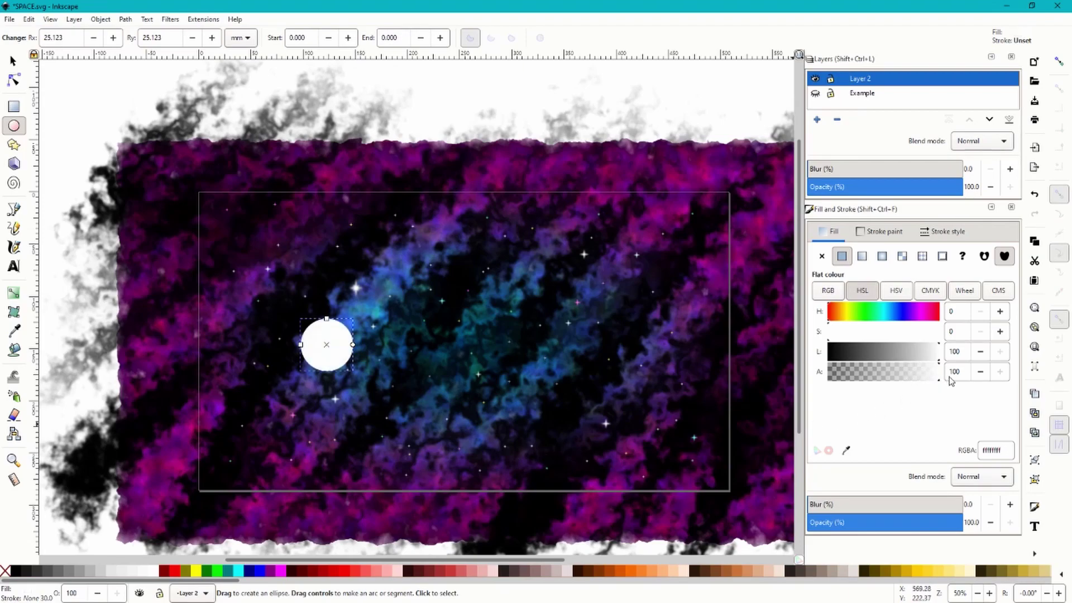
Step: Apply a radial gradient offset lower left, with a widened radius and opaque black outer stop
{"action": "left_click", "coordinate": [884, 257]}
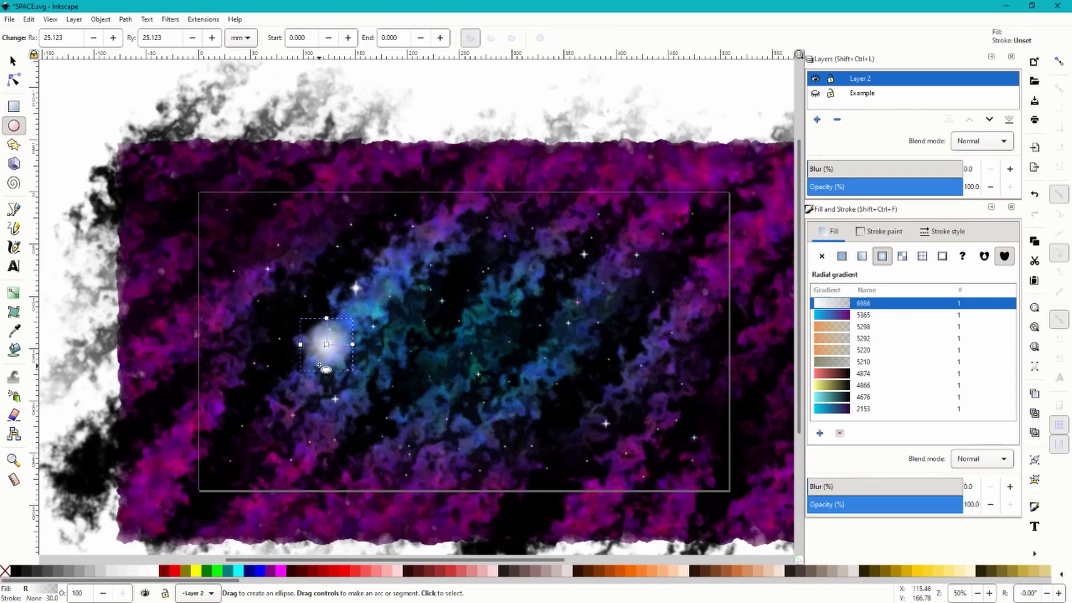
{"action": "left_click_drag", "start_coordinate": [327, 345], "coordinate": [317, 360]}
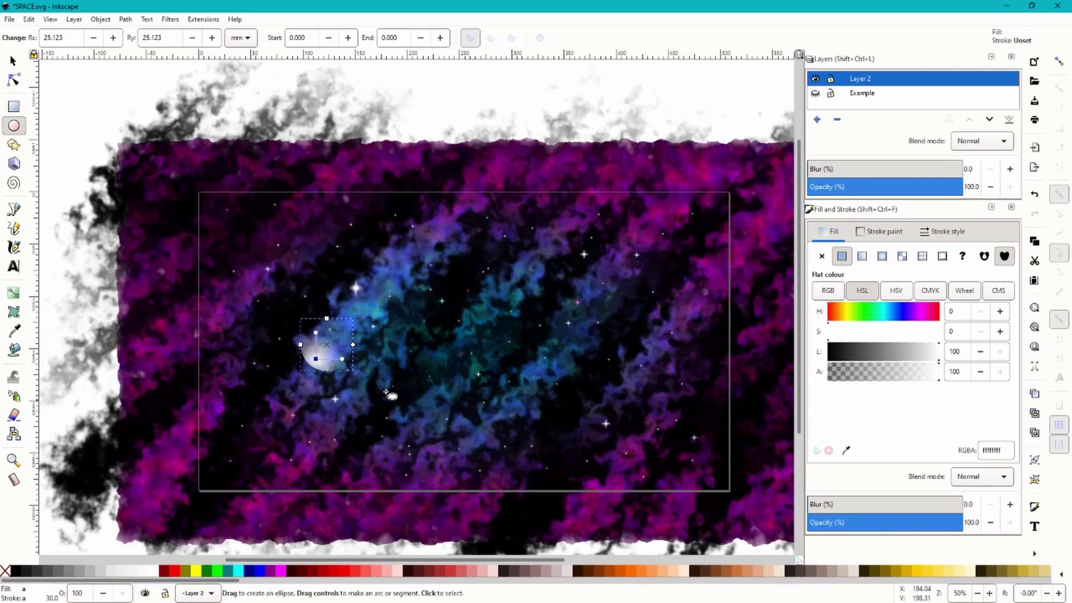
{"action": "left_click", "coordinate": [344, 360]}
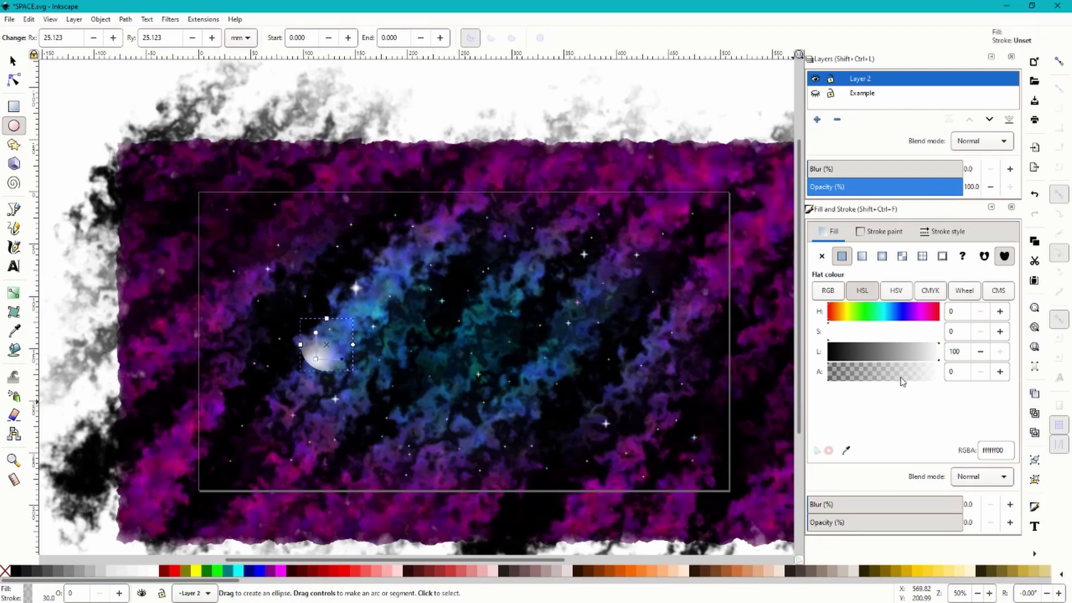
{"action": "left_click_drag", "start_coordinate": [837, 379], "coordinate": [1011, 387]}
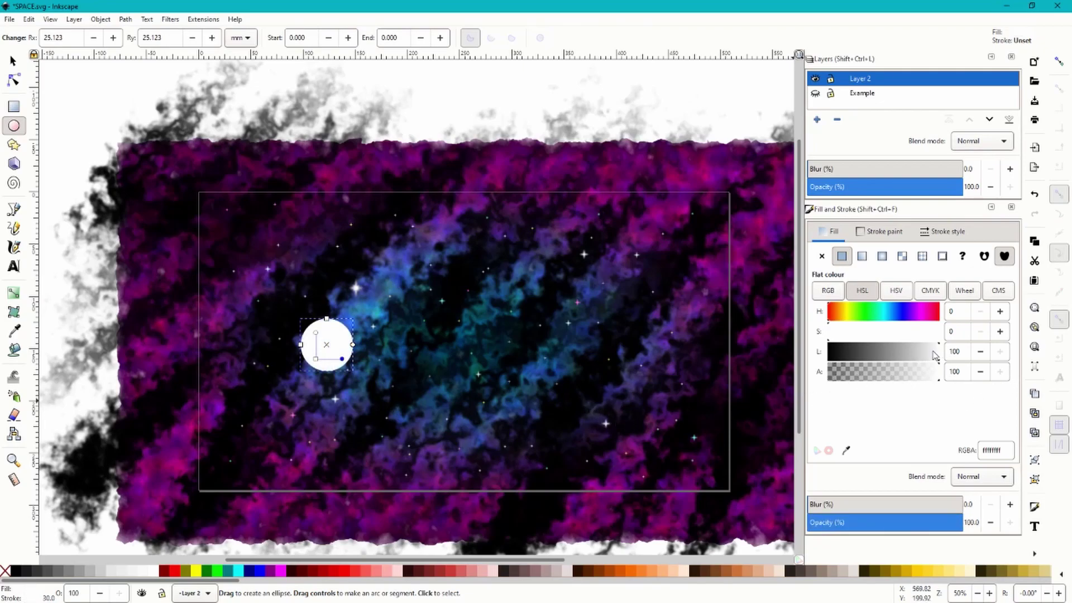
{"action": "left_click_drag", "start_coordinate": [928, 355], "coordinate": [821, 352]}
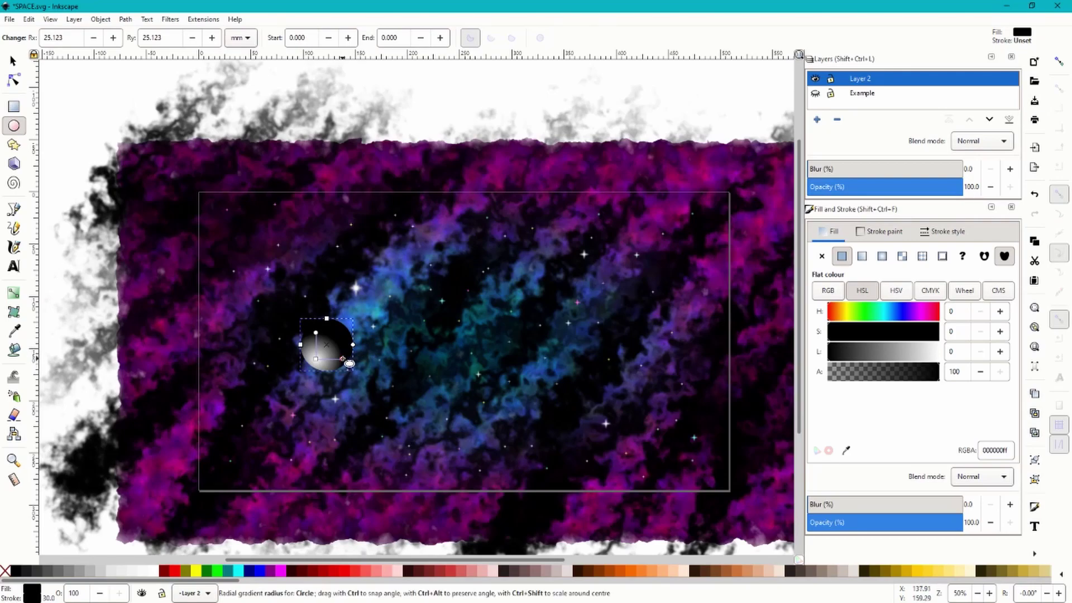
{"action": "key", "text": "ctrl"}
{"action": "left_click_drag", "start_coordinate": [343, 360], "coordinate": [353, 359]}
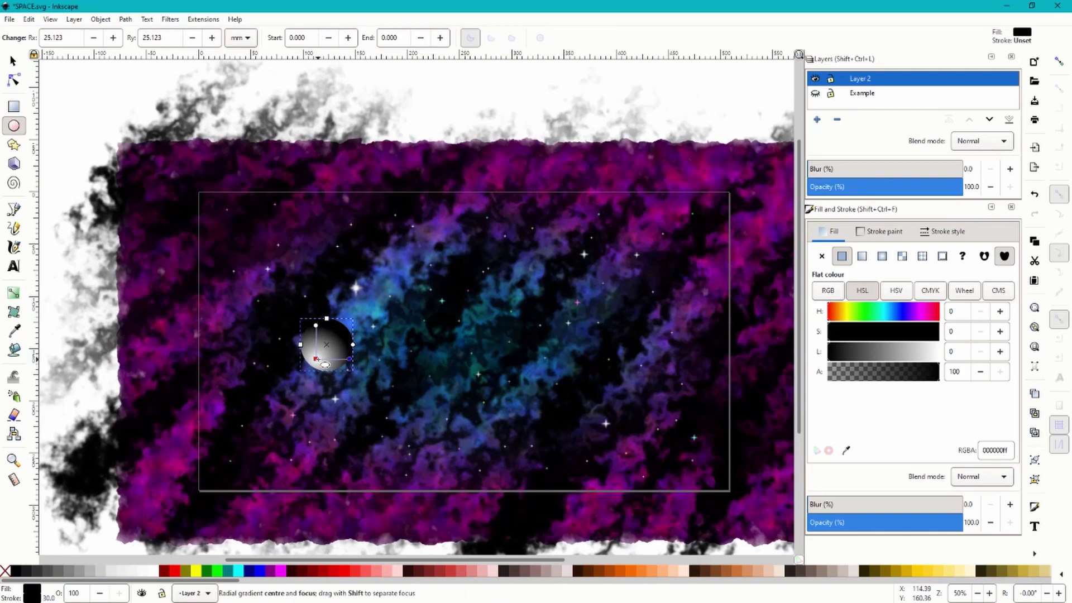
Step: Set the gradient's centre stop to the muted green 4a954aff
{"action": "left_click", "coordinate": [316, 358]}
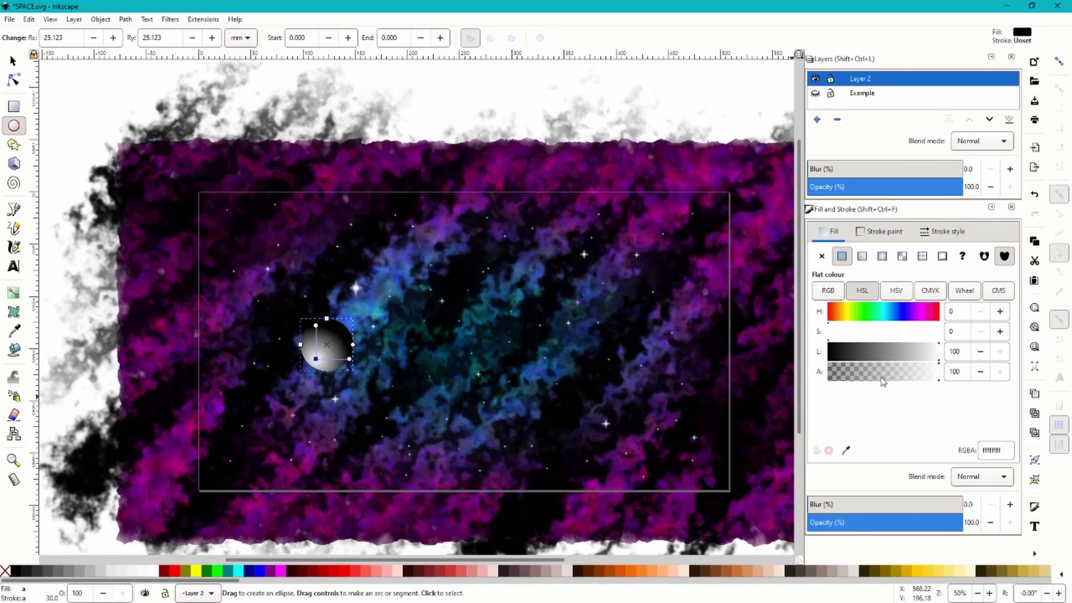
{"action": "left_click", "coordinate": [865, 311]}
{"action": "left_click", "coordinate": [938, 332]}
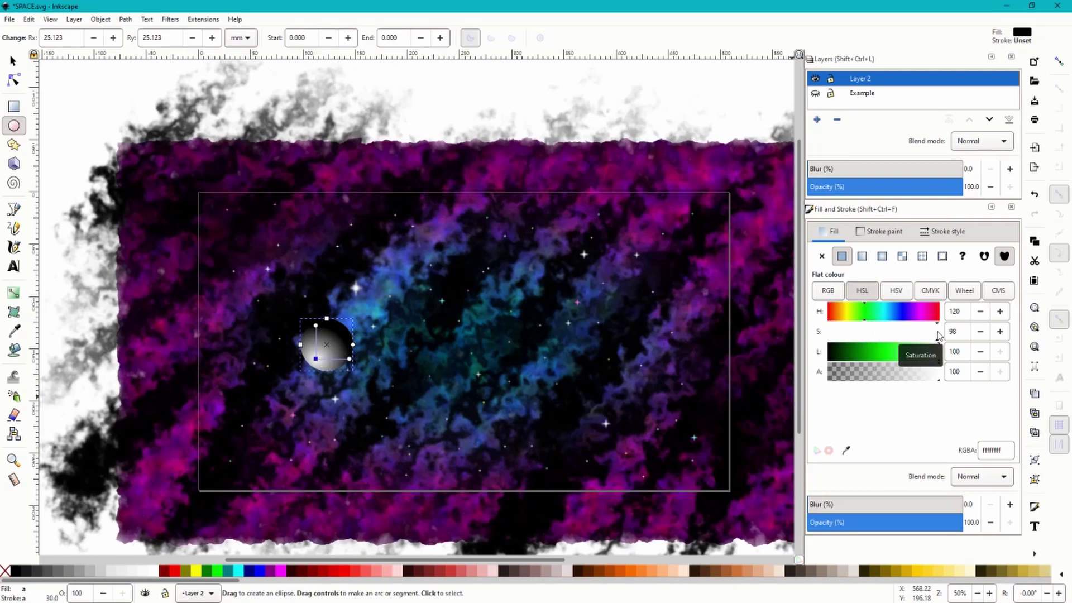
{"action": "mouse_move", "coordinate": [938, 334]}
{"action": "left_mouse_down"}
{"action": "mouse_move", "coordinate": [862, 356]}
{"action": "mouse_move", "coordinate": [879, 334]}
{"action": "mouse_move", "coordinate": [877, 348]}
{"action": "left_mouse_up"}
{"action": "left_click", "coordinate": [883, 334]}
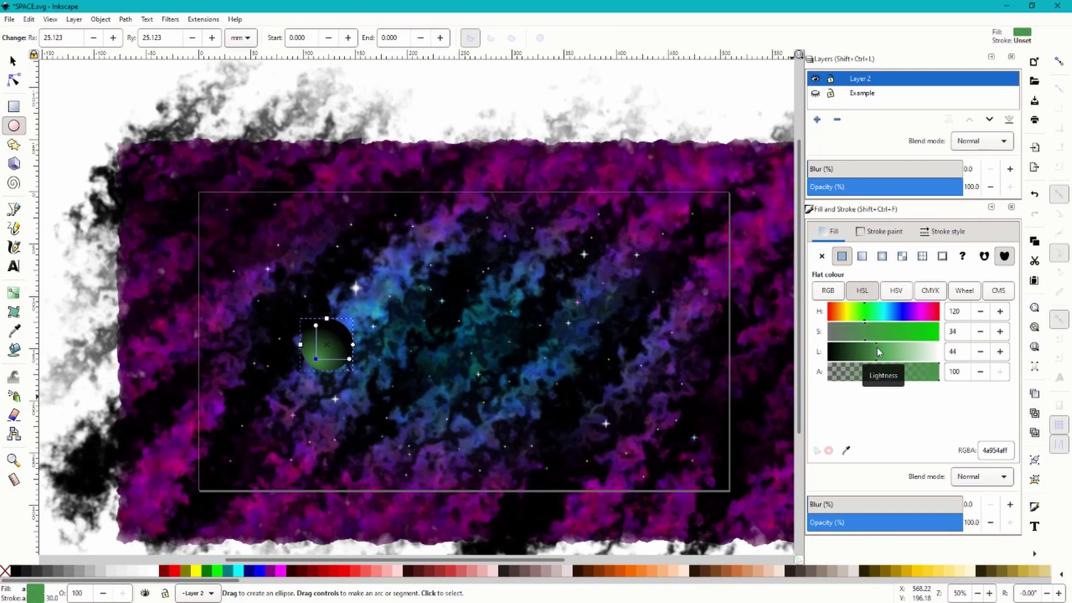
Step: Select the green planet and give it a 13.9% blur
{"action": "left_click", "coordinate": [13, 61]}
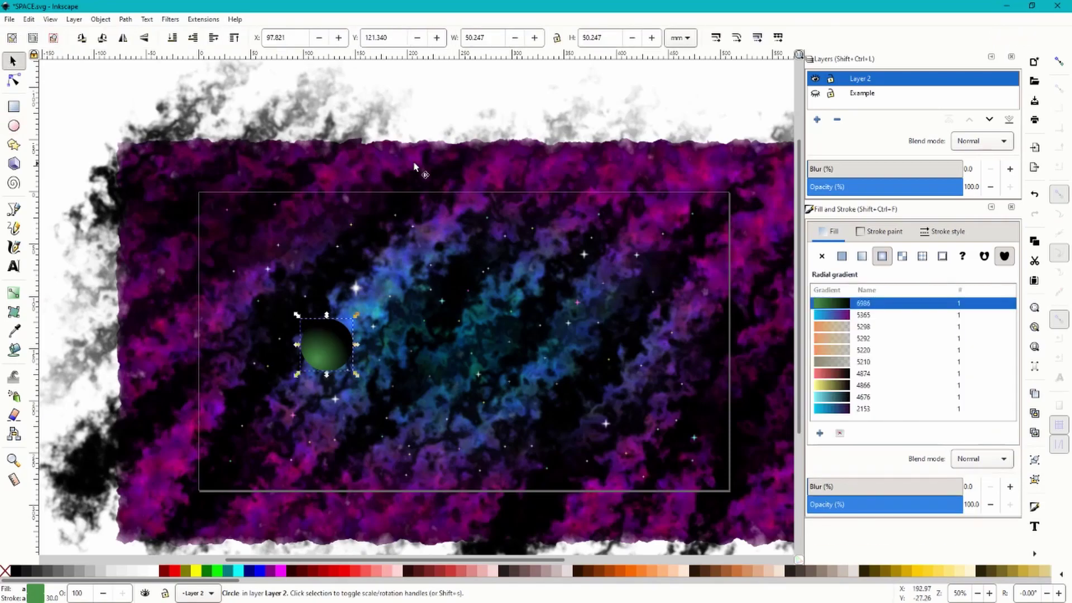
{"action": "left_click", "coordinate": [482, 99]}
{"action": "scroll", "coordinate": [426, 149], "scroll_direction": "down", "scroll_amount": 1}
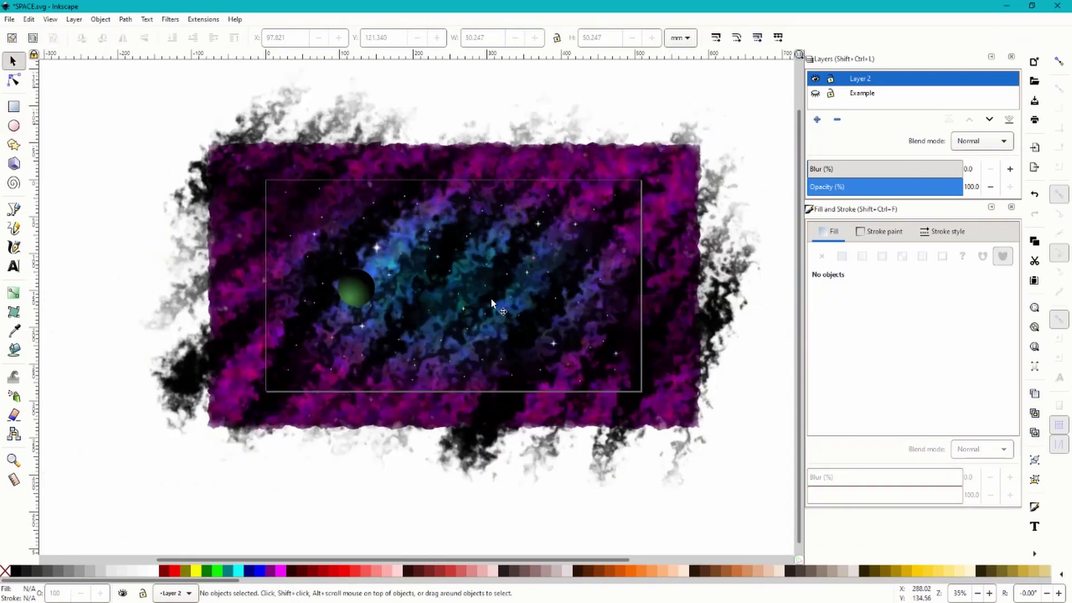
{"action": "scroll", "coordinate": [528, 311], "scroll_direction": "up", "scroll_amount": 1}
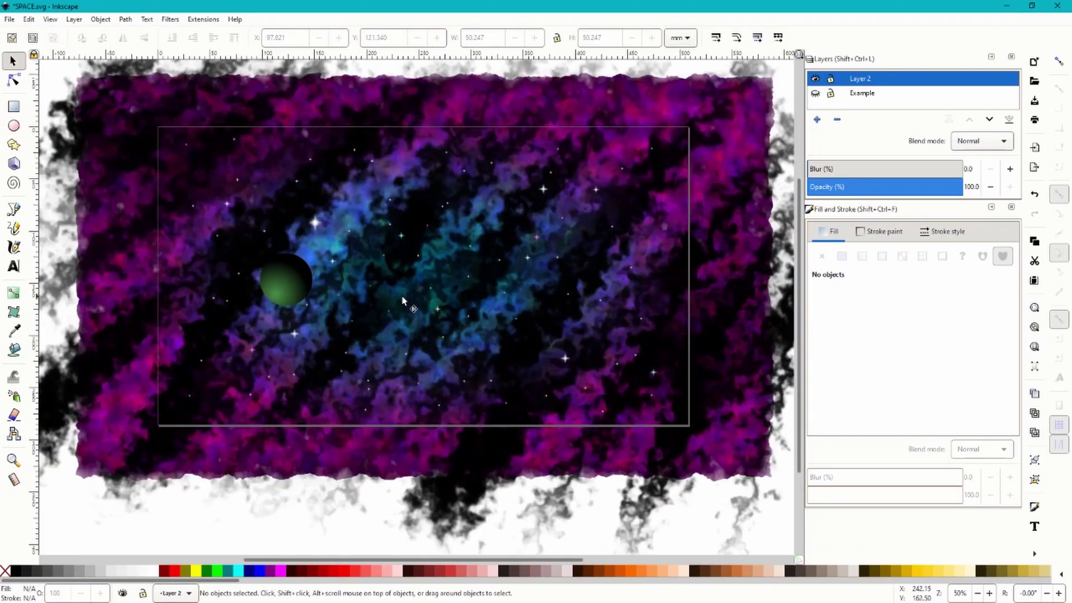
{"action": "left_click", "coordinate": [295, 282]}
{"action": "left_click_drag", "start_coordinate": [819, 494], "coordinate": [830, 489]}
{"action": "scroll", "coordinate": [484, 276], "scroll_direction": "down", "scroll_amount": 1}
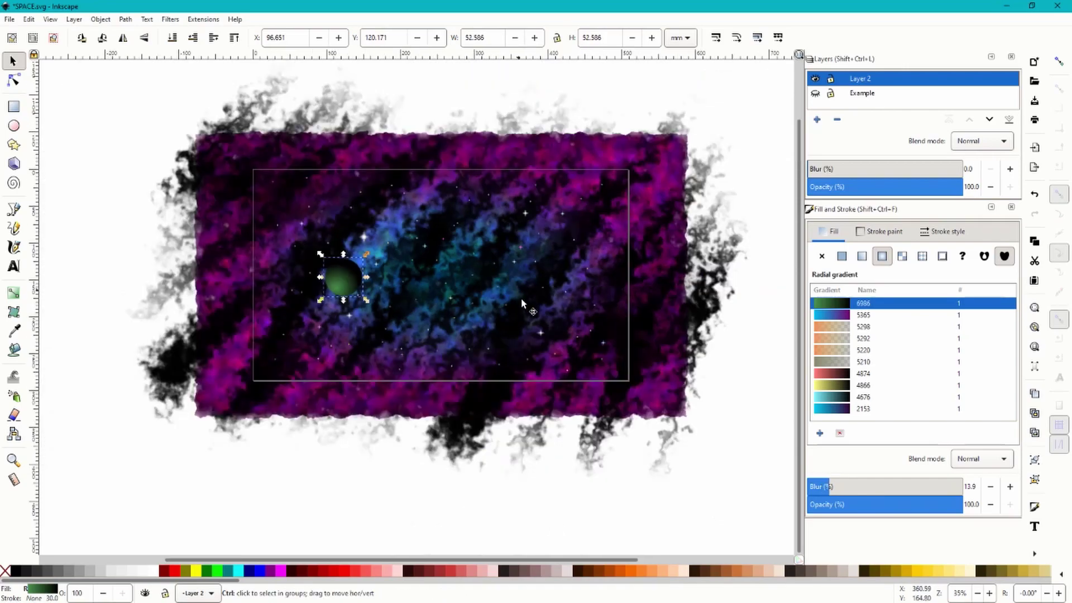
{"action": "left_click", "coordinate": [396, 496]}
{"action": "scroll", "coordinate": [516, 254], "scroll_direction": "up", "scroll_amount": 1}
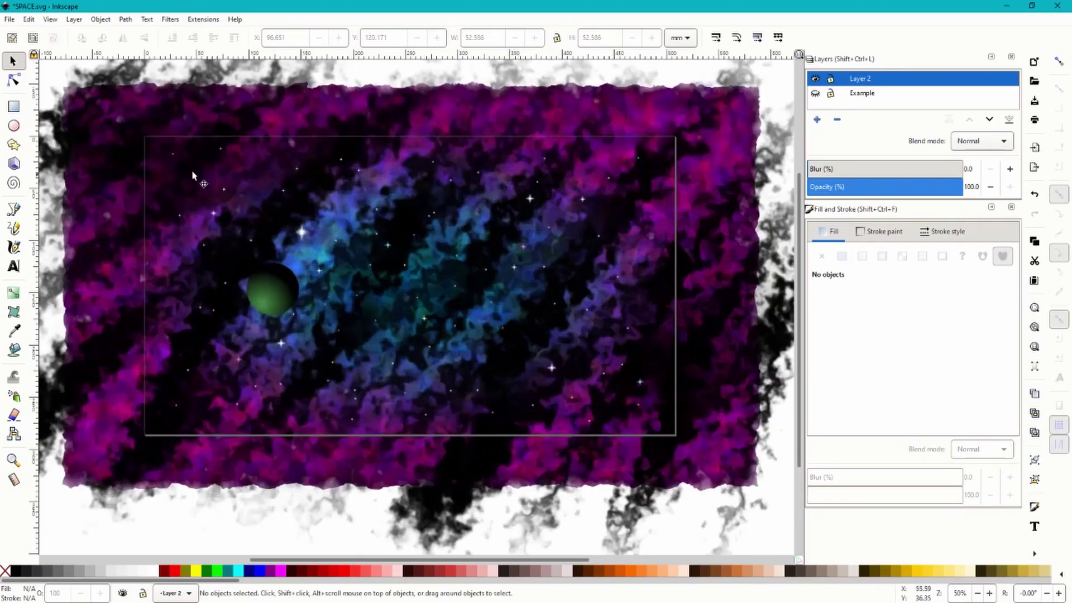
Step: Draw a circle, duplicate it, and colour the 41.314 mm lower copy yellow-green
{"action": "left_click", "coordinate": [14, 126]}
{"action": "key", "text": "s"}
{"action": "left_click_drag", "start_coordinate": [554, 188], "coordinate": [499, 387]}
{"action": "key", "text": "ctrl+d"}
{"action": "scroll", "coordinate": [542, 328], "scroll_direction": "up", "scroll_amount": 1}
{"action": "left_click", "coordinate": [850, 316]}
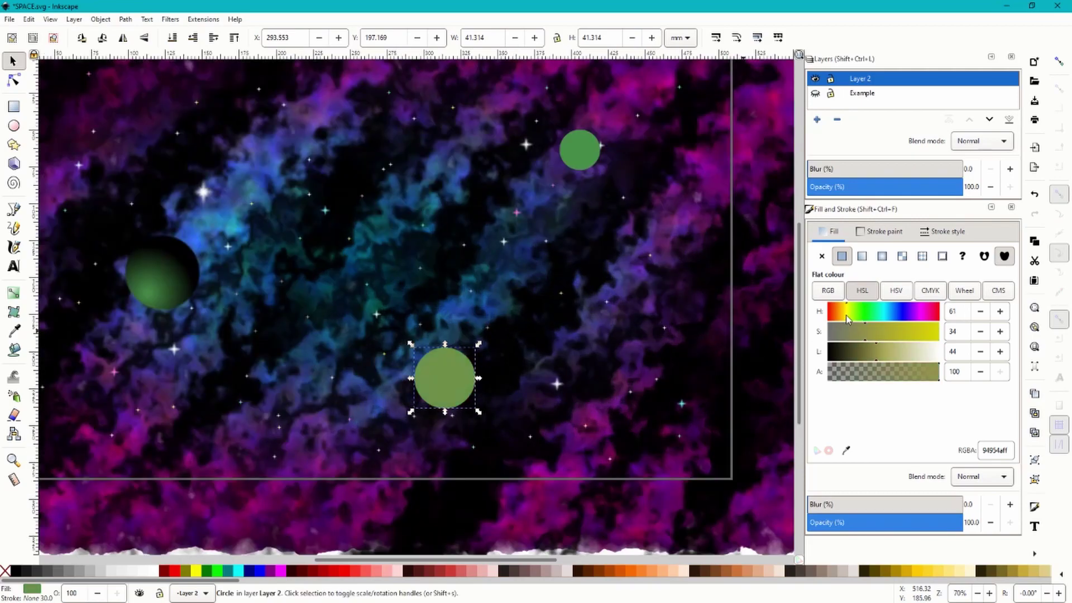
{"action": "left_click_drag", "start_coordinate": [881, 339], "coordinate": [903, 335]}
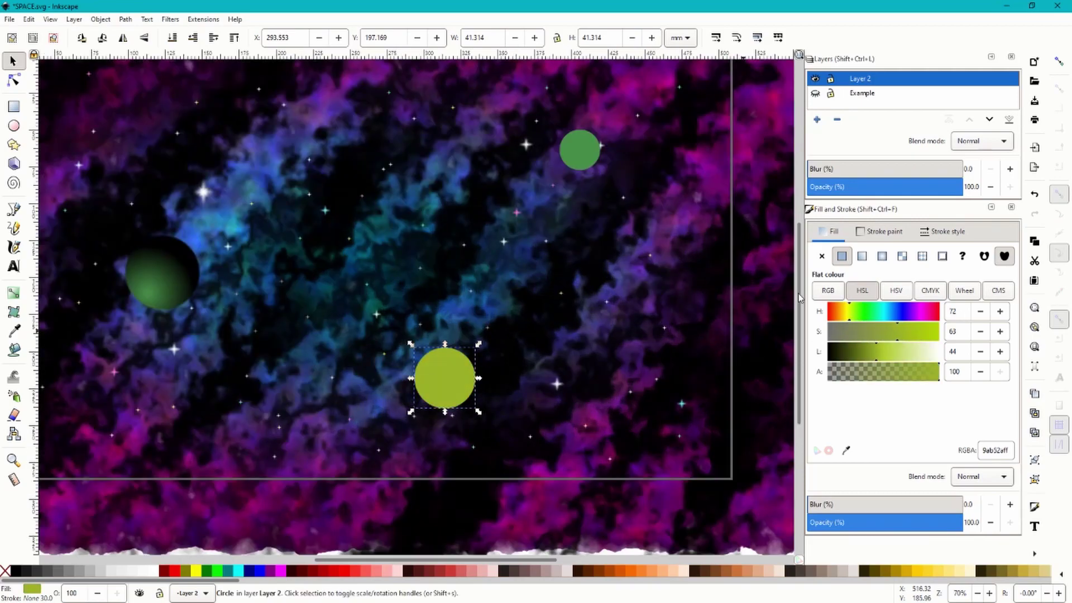
Step: Recolour the small upper-right circle a deep navy blue
{"action": "left_click", "coordinate": [588, 157]}
{"action": "left_click", "coordinate": [905, 317]}
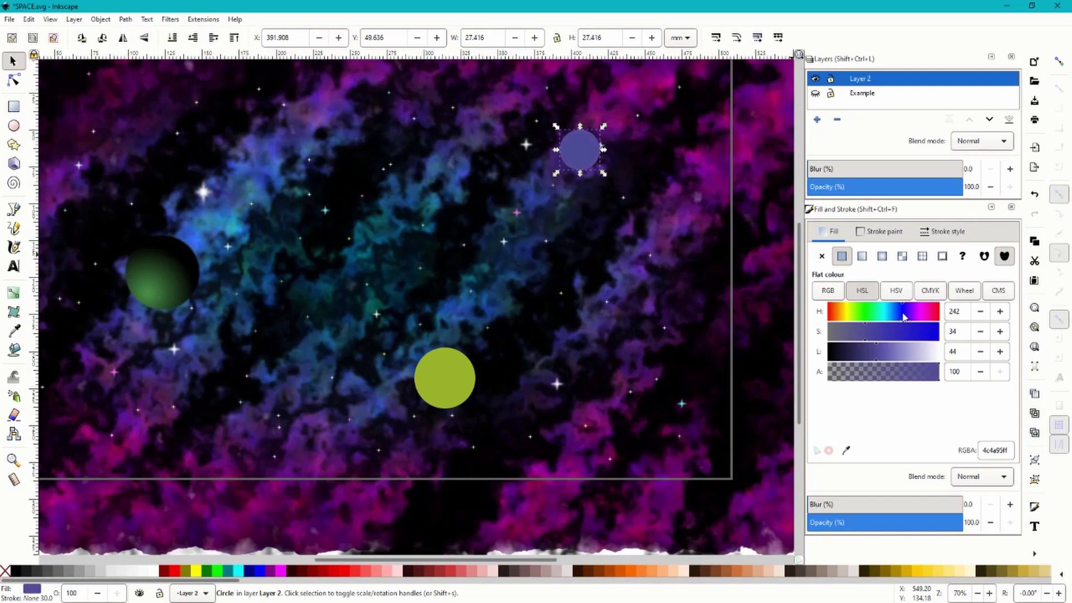
{"action": "left_click_drag", "start_coordinate": [905, 317], "coordinate": [895, 338]}
{"action": "left_click", "coordinate": [915, 332]}
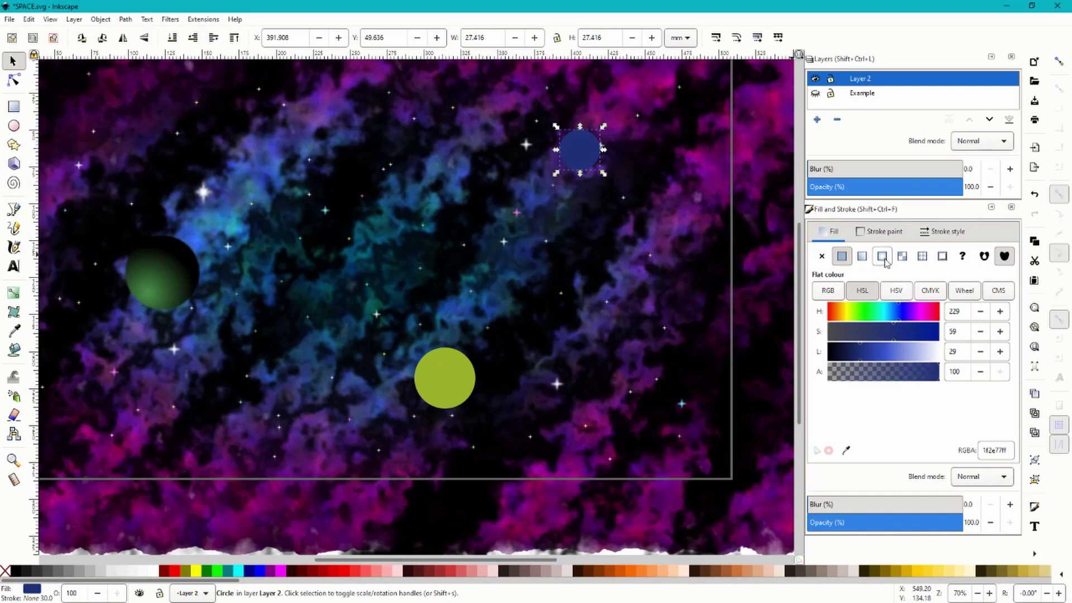
Step: Give the yellow-green planet a radial gradient with its bright centre toward the lower left
{"action": "key", "text": "n"}
{"action": "scroll", "coordinate": [667, 151], "scroll_direction": "down", "scroll_amount": 3}
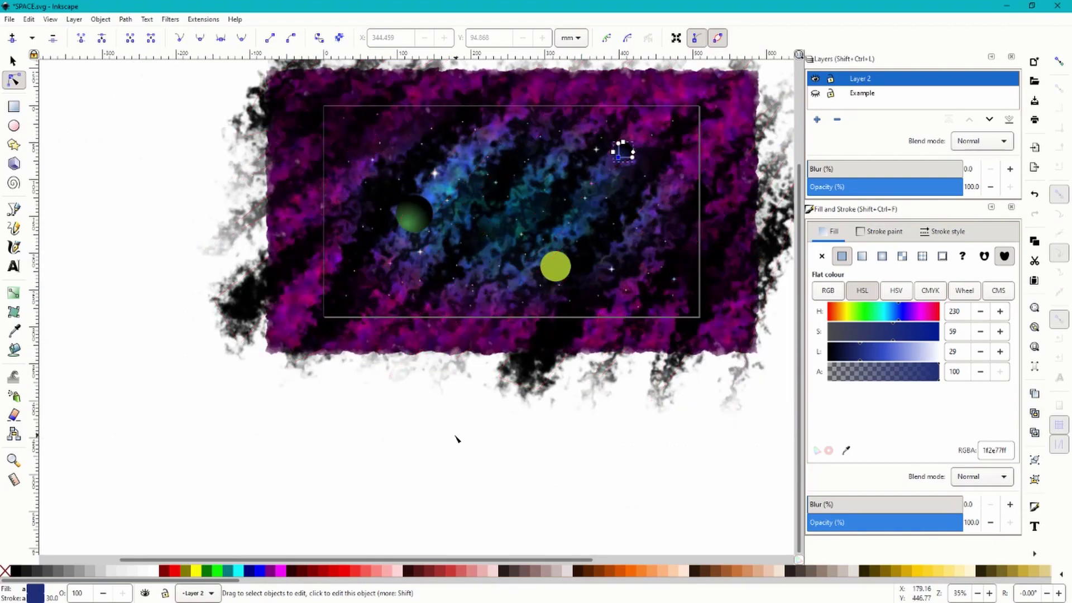
{"action": "left_click", "coordinate": [456, 439]}
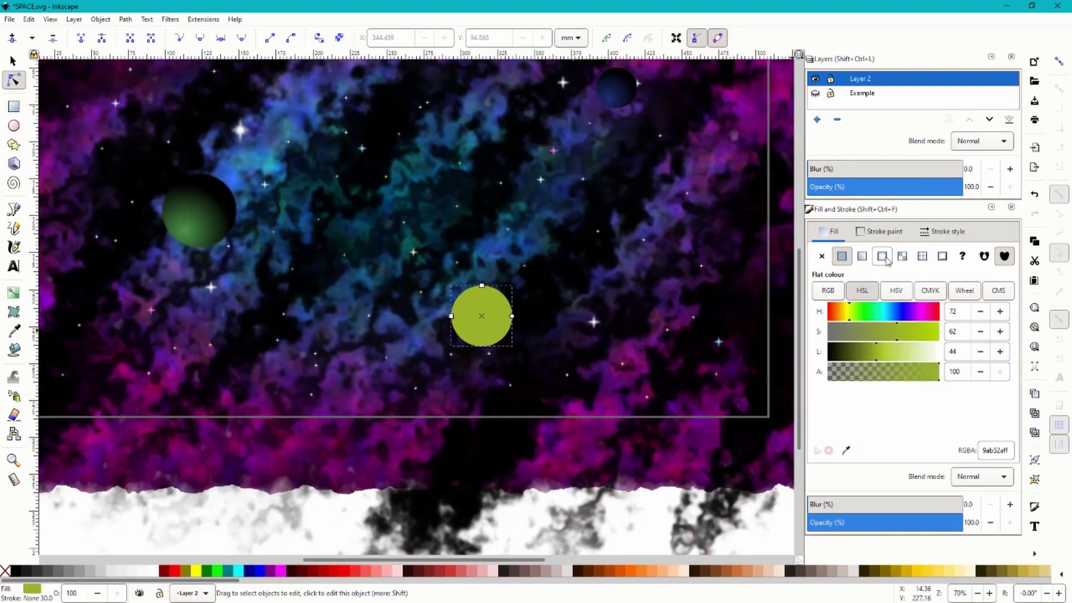
{"action": "left_click", "coordinate": [883, 258]}
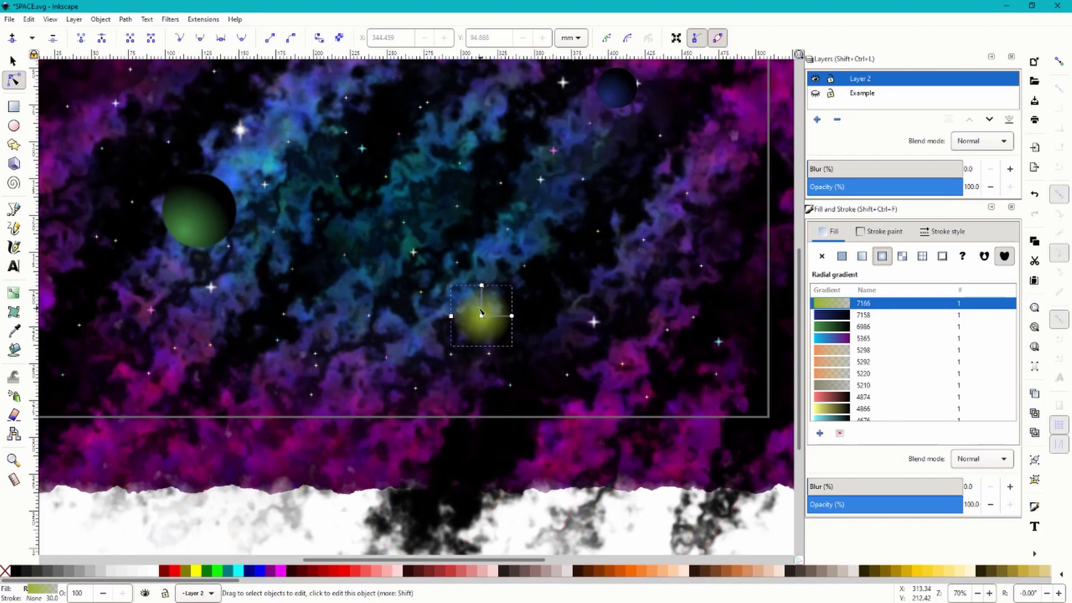
{"action": "left_click_drag", "start_coordinate": [481, 316], "coordinate": [470, 331]}
{"action": "left_click", "coordinate": [499, 330]}
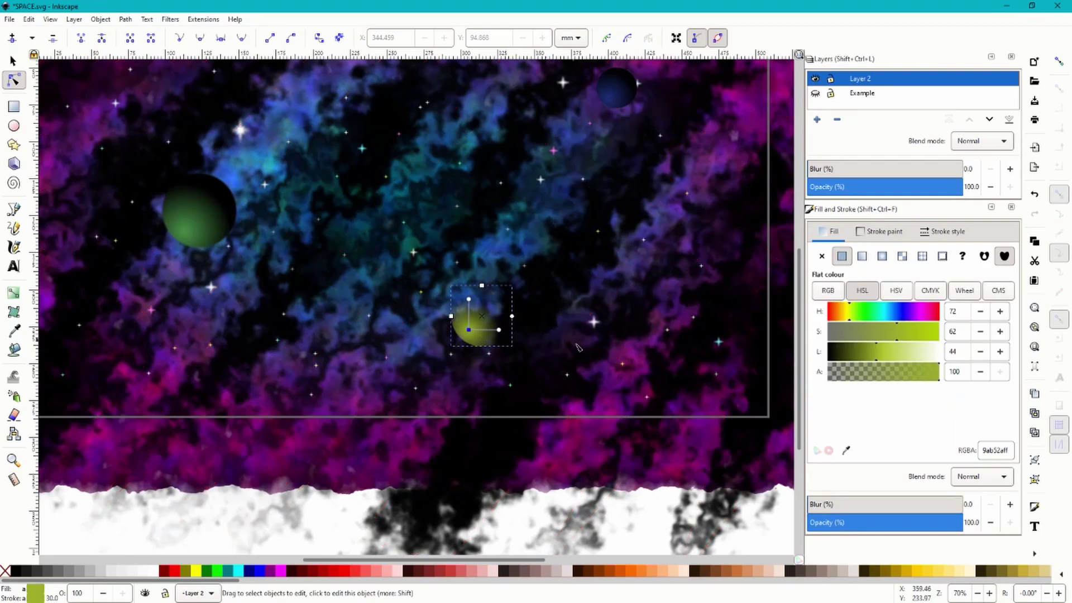
{"action": "left_click_drag", "start_coordinate": [829, 372], "coordinate": [786, 357]}
{"action": "scroll", "coordinate": [949, 372], "scroll_direction": "up", "scroll_amount": 9}
{"action": "left_click_drag", "start_coordinate": [470, 330], "coordinate": [512, 334]}
{"action": "key", "text": "Escape"}
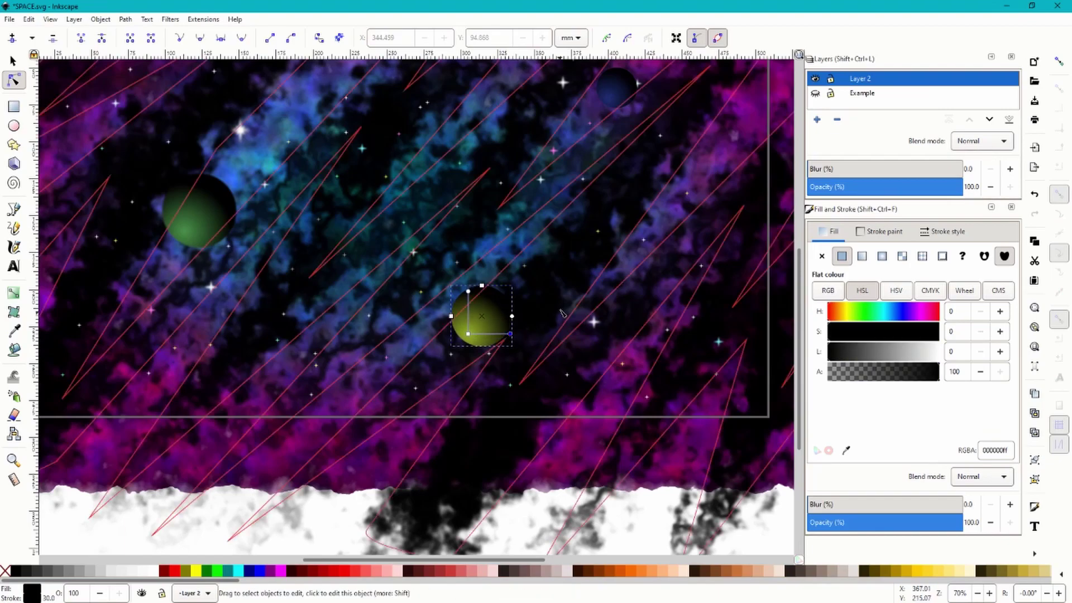
{"action": "scroll", "coordinate": [634, 308], "scroll_direction": "down", "scroll_amount": 3}
{"action": "scroll", "coordinate": [634, 307], "scroll_direction": "up", "scroll_amount": 2}
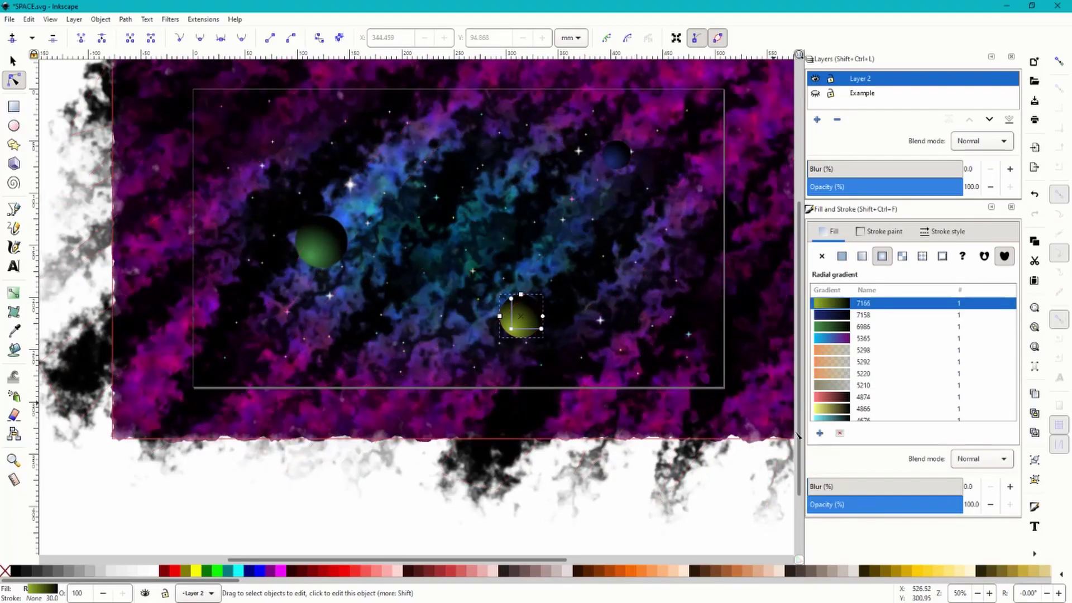
Step: Blur the yellow-green planet to 8.9% and the small navy planet to 12.1%
{"action": "left_click", "coordinate": [817, 490]}
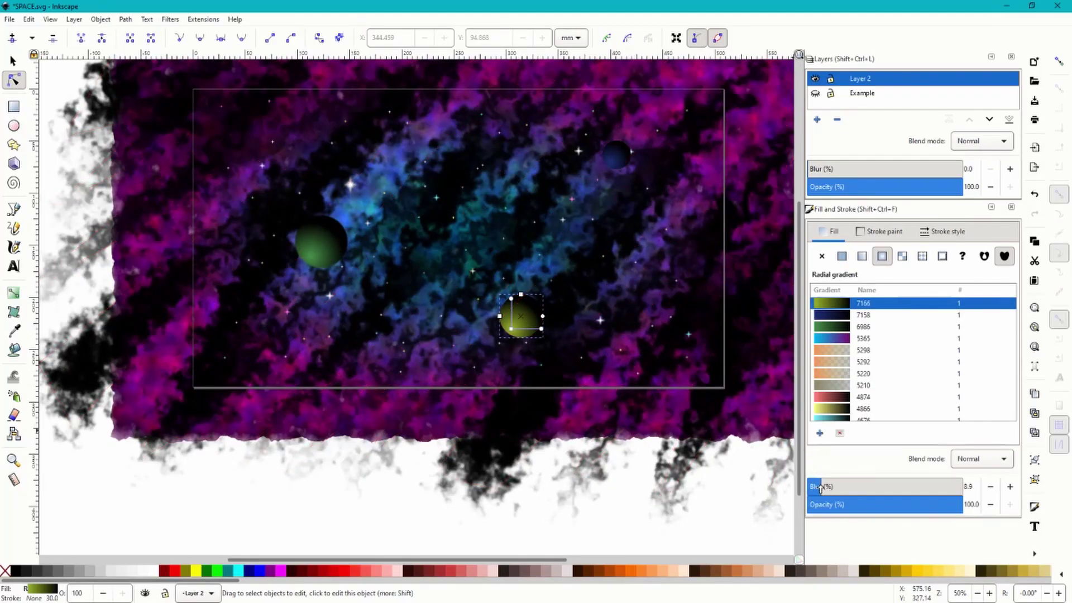
{"action": "key", "text": "minus"}
{"action": "key", "text": "Tab"}
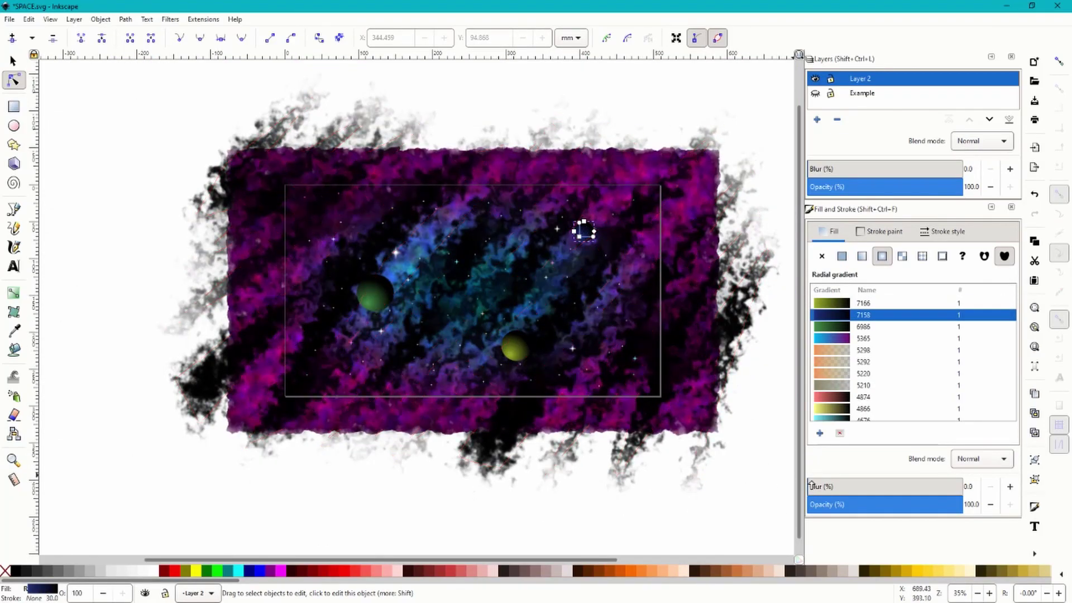
{"action": "left_click_drag", "start_coordinate": [814, 487], "coordinate": [827, 487]}
{"action": "left_click_drag", "start_coordinate": [828, 486], "coordinate": [847, 488]}
{"action": "scroll", "coordinate": [546, 381], "scroll_direction": "up", "scroll_amount": 2}
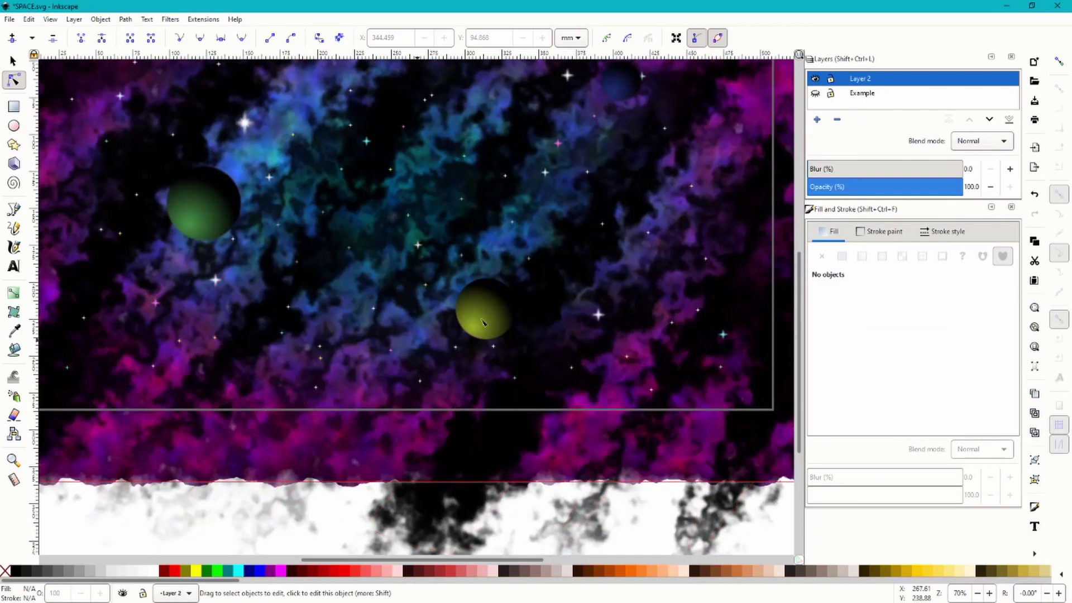
{"action": "left_click", "coordinate": [14, 209]}
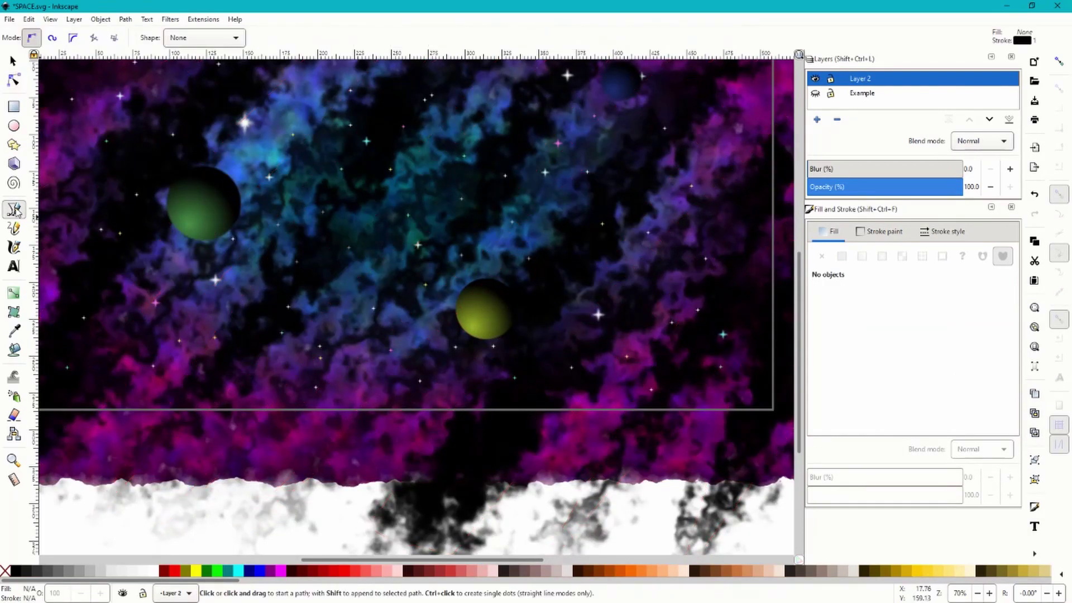
{"action": "scroll", "coordinate": [499, 338], "scroll_direction": "up", "scroll_amount": 1}
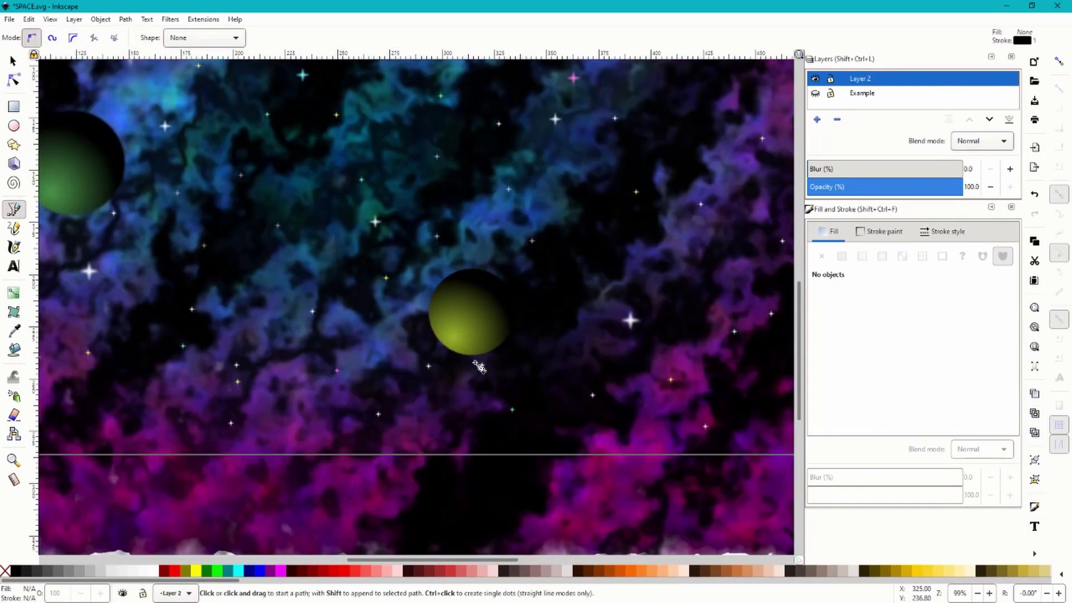
{"action": "left_click", "coordinate": [460, 314]}
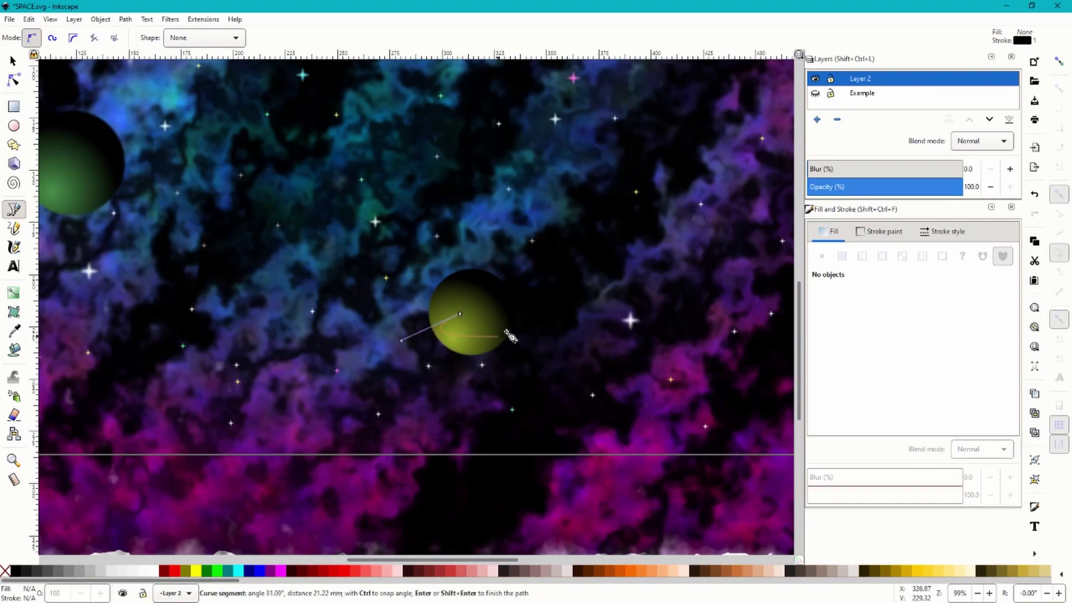
{"action": "left_click_drag", "start_coordinate": [514, 330], "coordinate": [537, 273]}
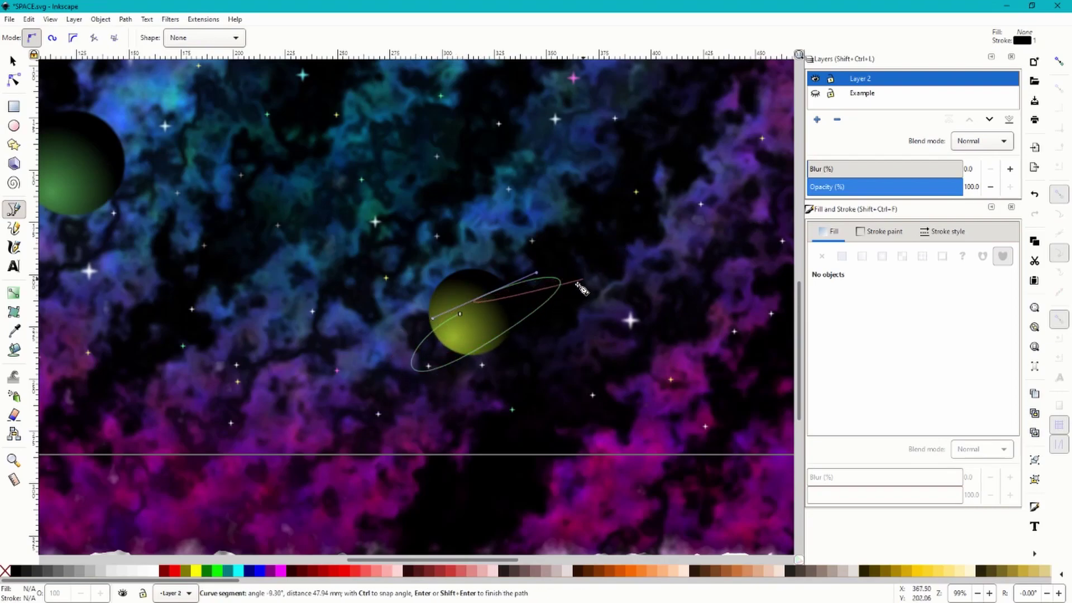
{"action": "key", "text": "Escape"}
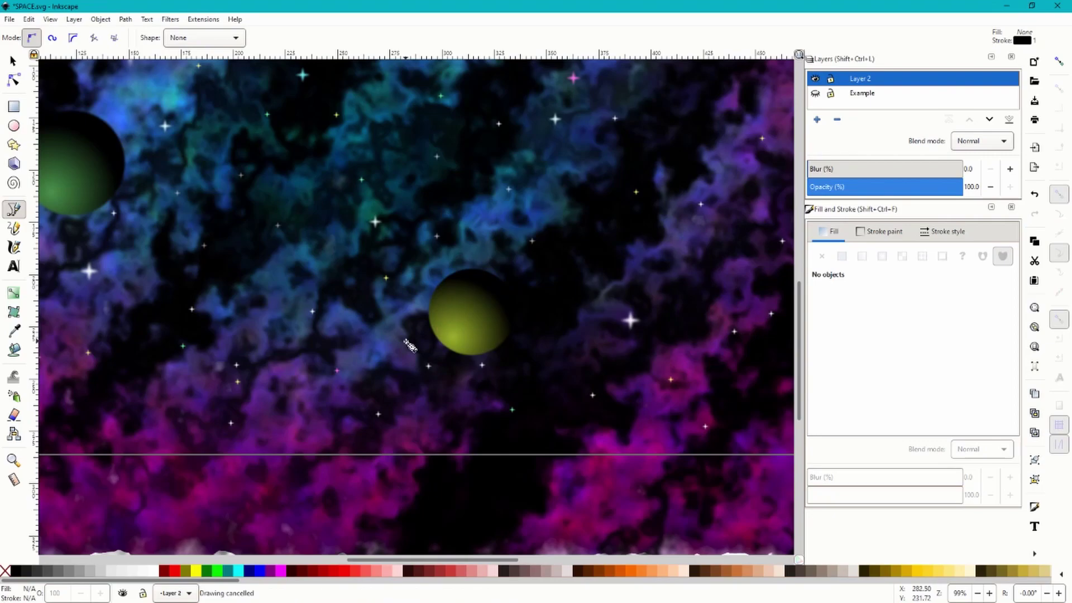
{"action": "left_click_drag", "start_coordinate": [430, 334], "coordinate": [394, 353]}
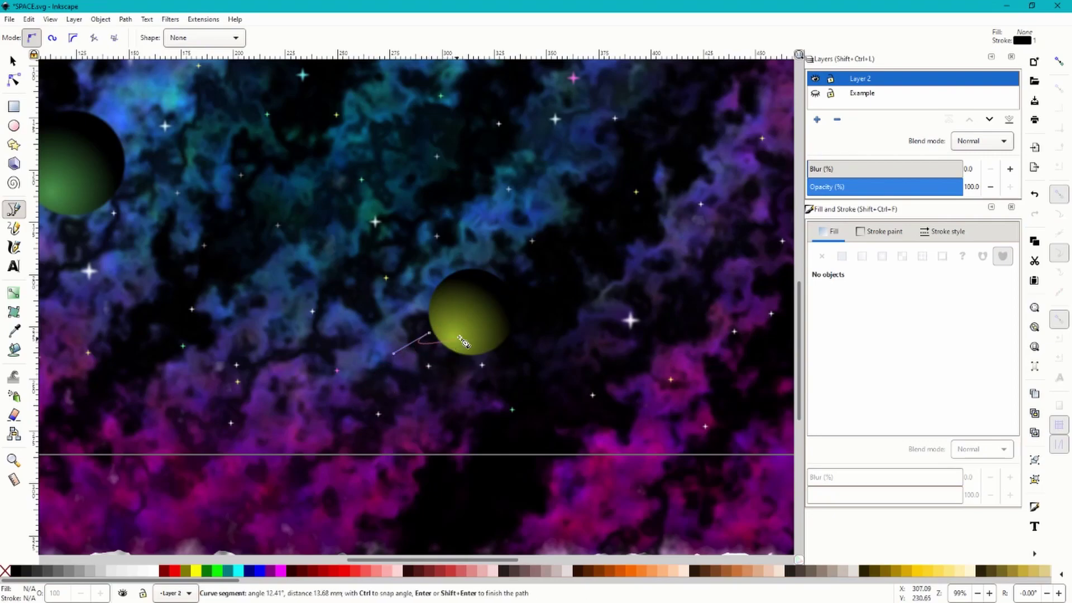
{"action": "mouse_move", "coordinate": [478, 327]}
{"action": "left_mouse_down"}
{"action": "mouse_move", "coordinate": [606, 267]}
{"action": "mouse_move", "coordinate": [501, 302]}
{"action": "left_mouse_up"}
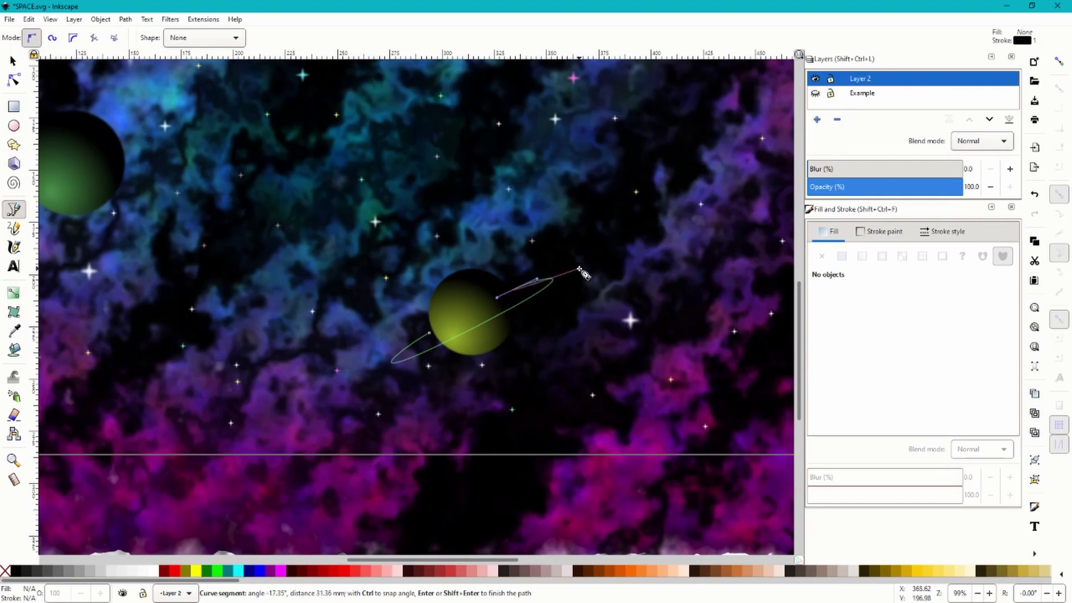
{"action": "key", "text": "Return"}
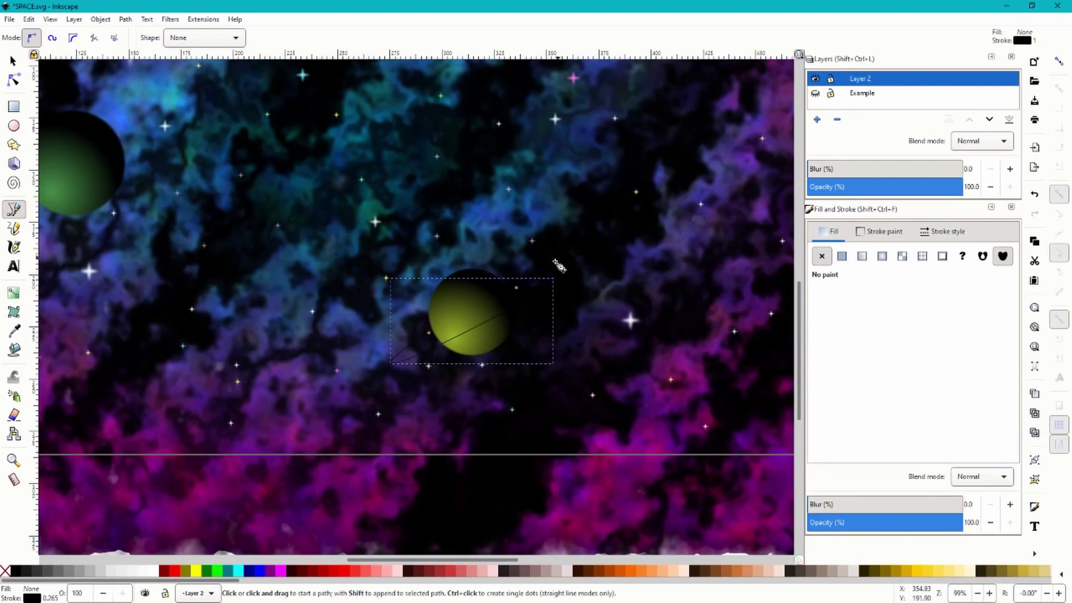
{"action": "key", "text": "ctrl+z"}
{"action": "left_click", "coordinate": [428, 336]}
Step: Draw a curved three-node Bezier ring path across the yellow planet, lower left to upper right
{"action": "key", "text": "Escape"}
{"action": "left_click", "coordinate": [17, 210]}
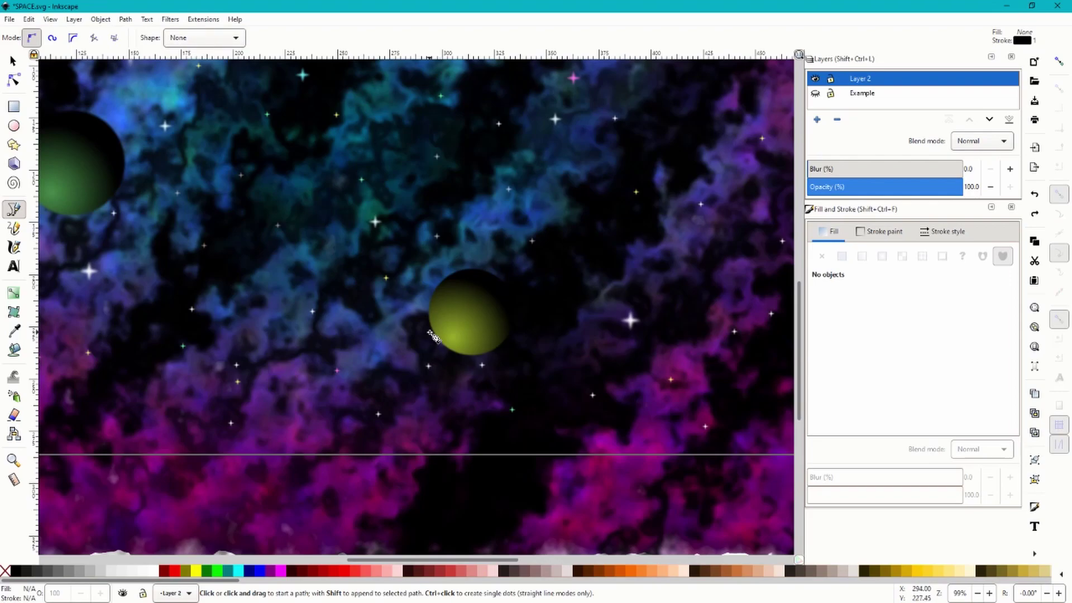
{"action": "left_click_drag", "start_coordinate": [431, 333], "coordinate": [403, 348]}
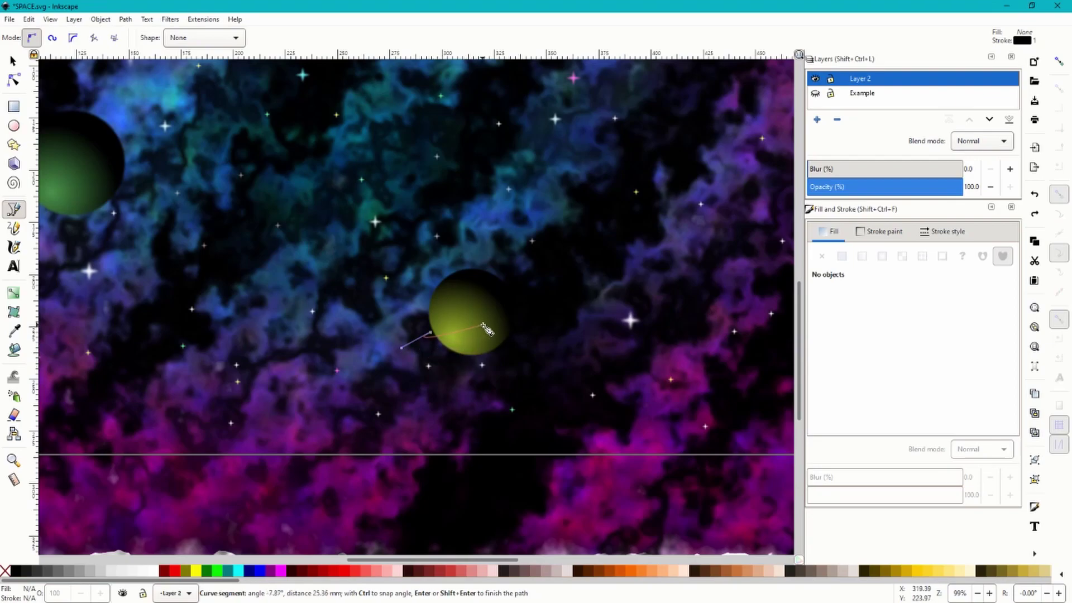
{"action": "left_click_drag", "start_coordinate": [484, 325], "coordinate": [641, 247]}
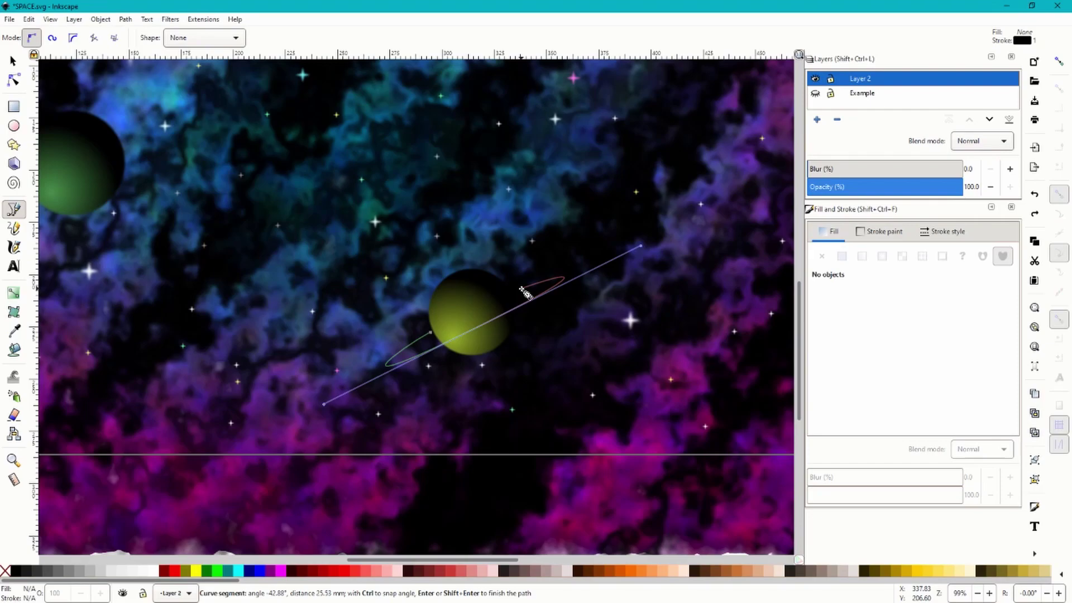
{"action": "mouse_move", "coordinate": [523, 290]}
{"action": "left_mouse_down"}
{"action": "mouse_move", "coordinate": [503, 303]}
{"action": "mouse_move", "coordinate": [479, 357]}
{"action": "mouse_move", "coordinate": [534, 337]}
{"action": "left_mouse_up"}
{"action": "key", "text": "Return"}
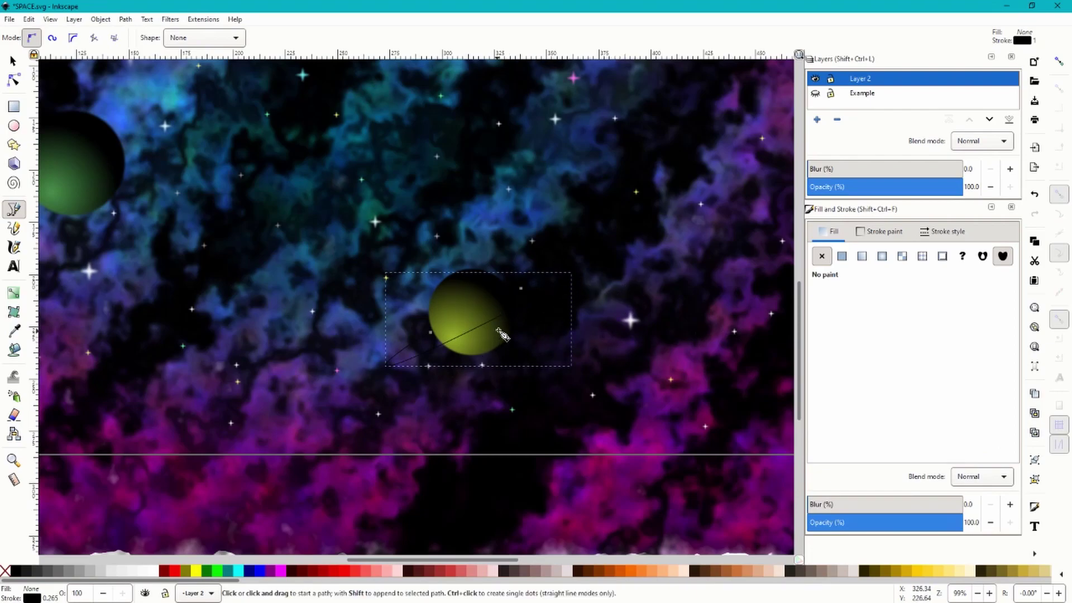
{"action": "scroll", "coordinate": [525, 328], "scroll_direction": "up", "scroll_amount": 1}
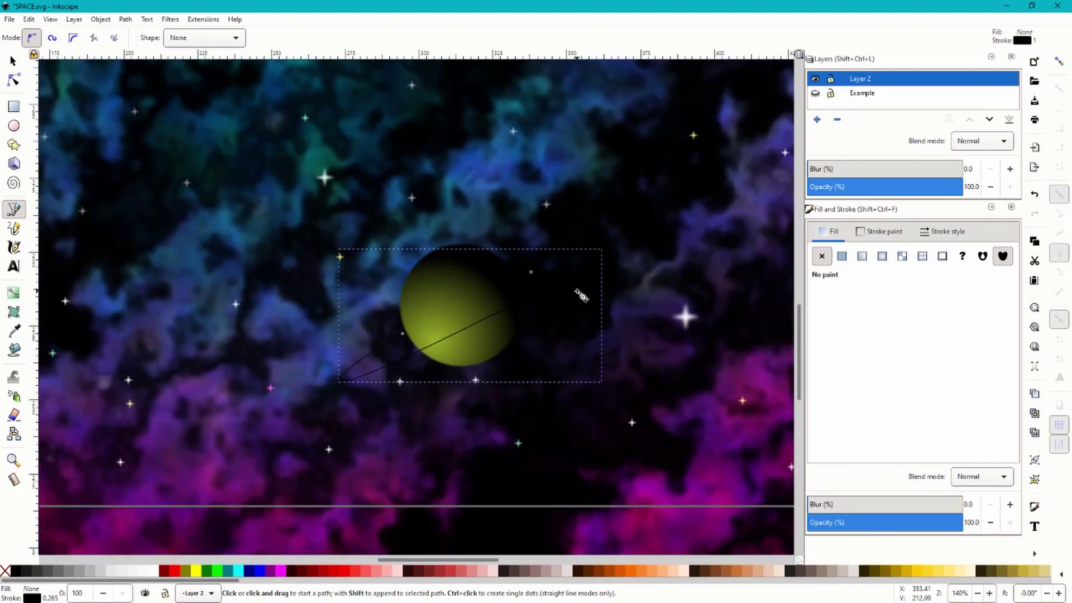
Step: Nudge the ring path down, then drag its left, upper and middle nodes into a tilted loop
{"action": "left_click", "coordinate": [14, 63]}
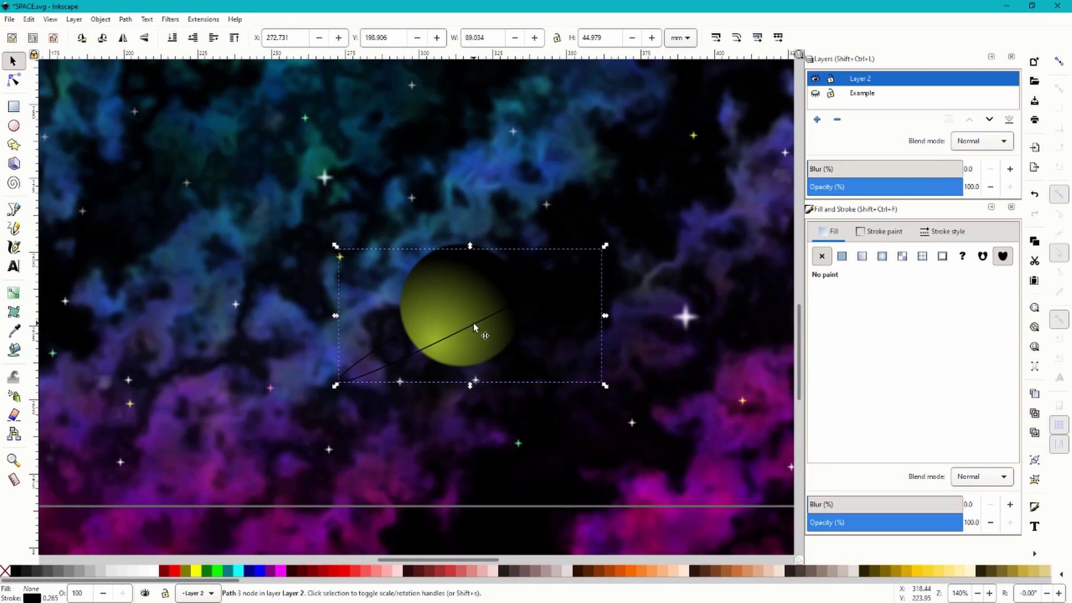
{"action": "left_click_drag", "start_coordinate": [473, 323], "coordinate": [475, 333]}
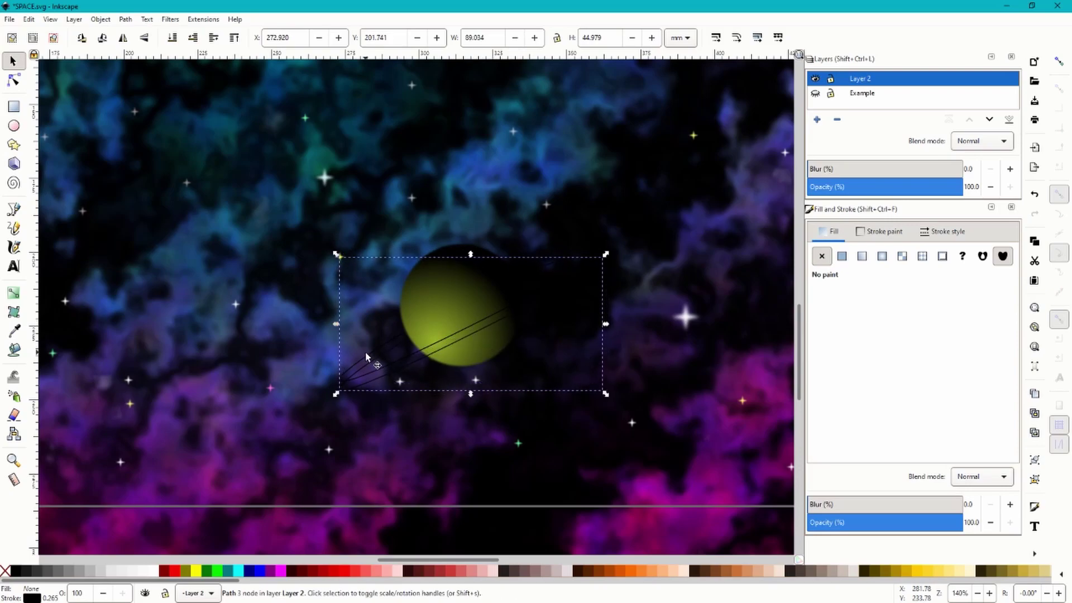
{"action": "left_click", "coordinate": [14, 80]}
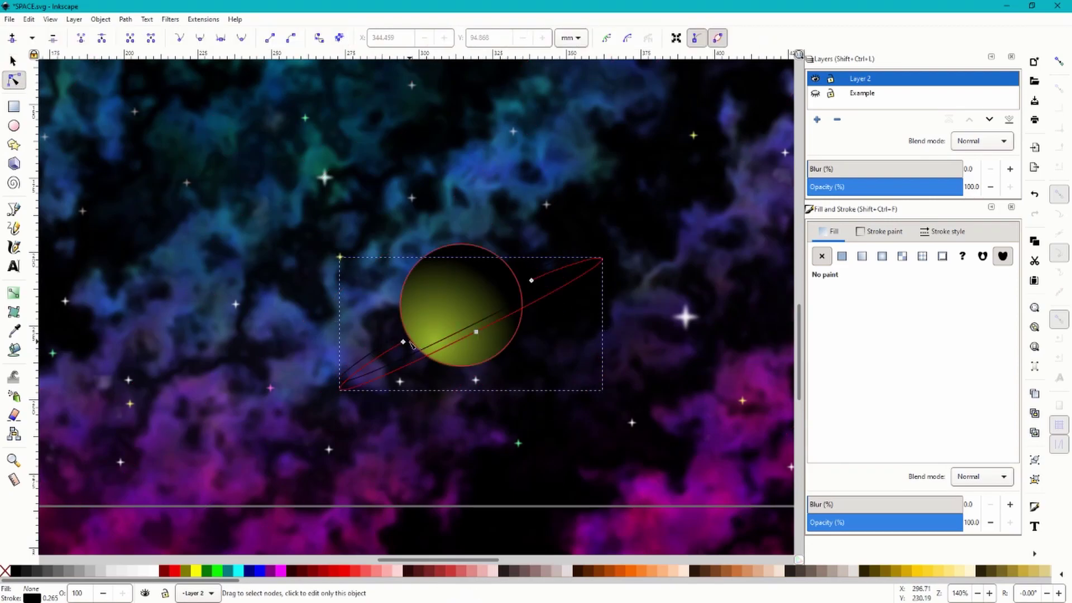
{"action": "left_click_drag", "start_coordinate": [406, 343], "coordinate": [305, 375]}
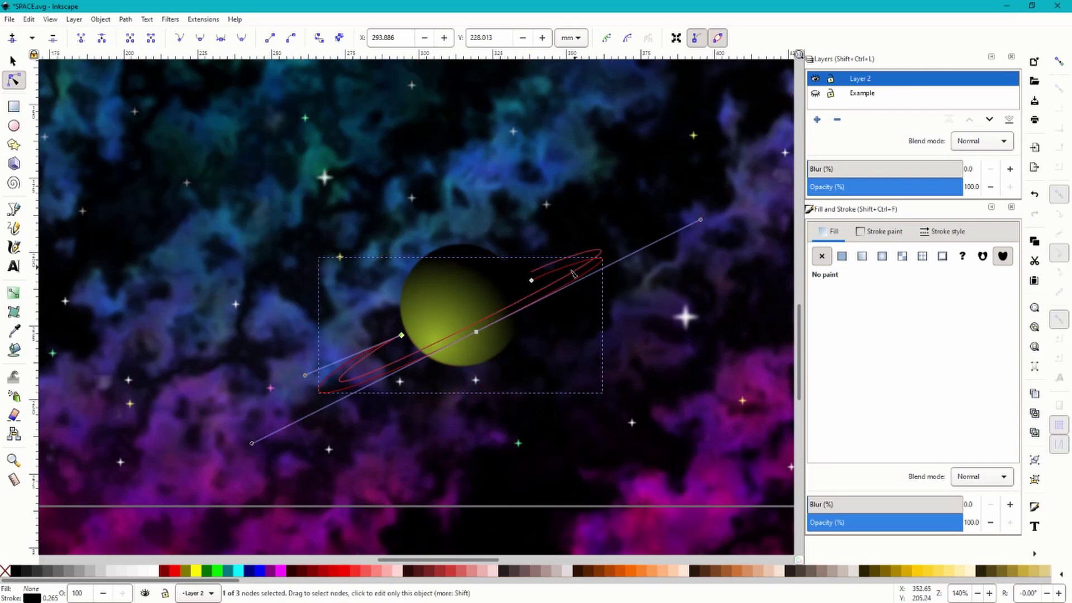
{"action": "left_click_drag", "start_coordinate": [531, 280], "coordinate": [607, 233]}
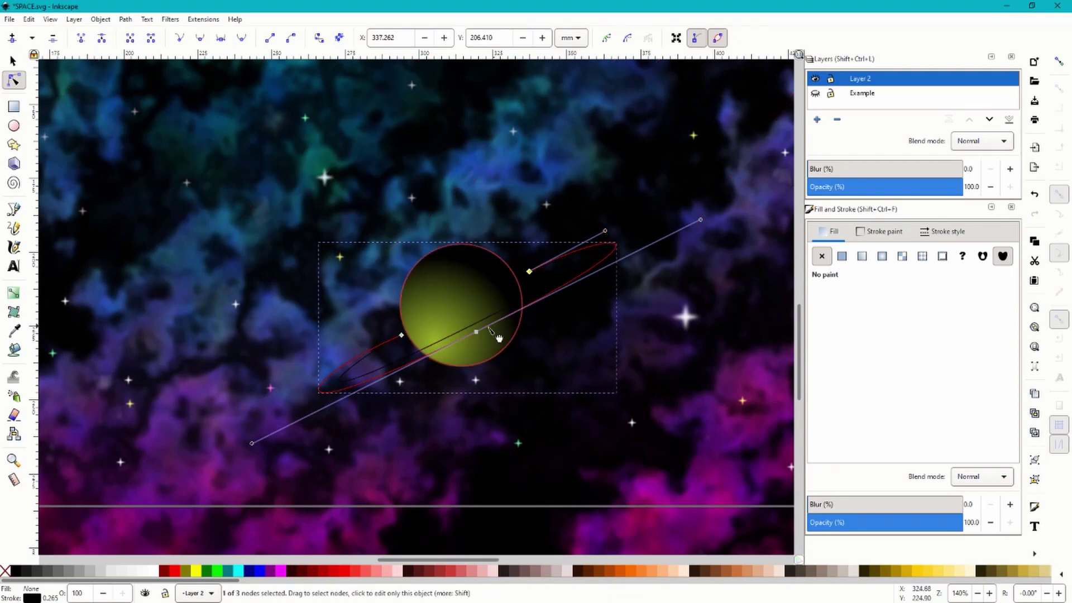
{"action": "left_click_drag", "start_coordinate": [477, 334], "coordinate": [478, 335]}
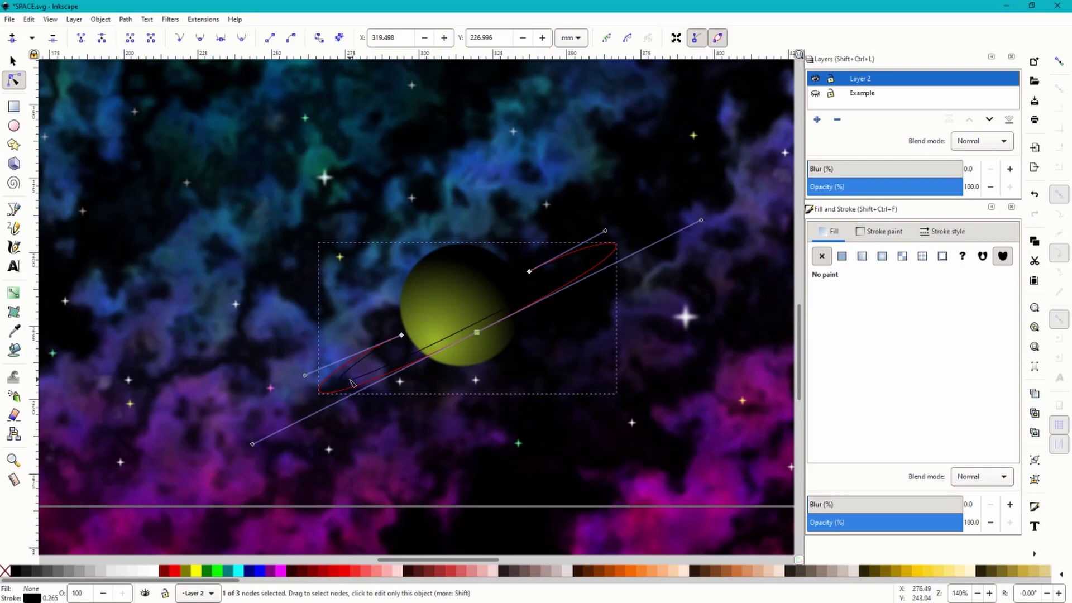
Step: Join the ring's two pairs of end nodes, reducing it from 6 to 4 nodes
{"action": "left_click", "coordinate": [352, 383], "text": "shift"}
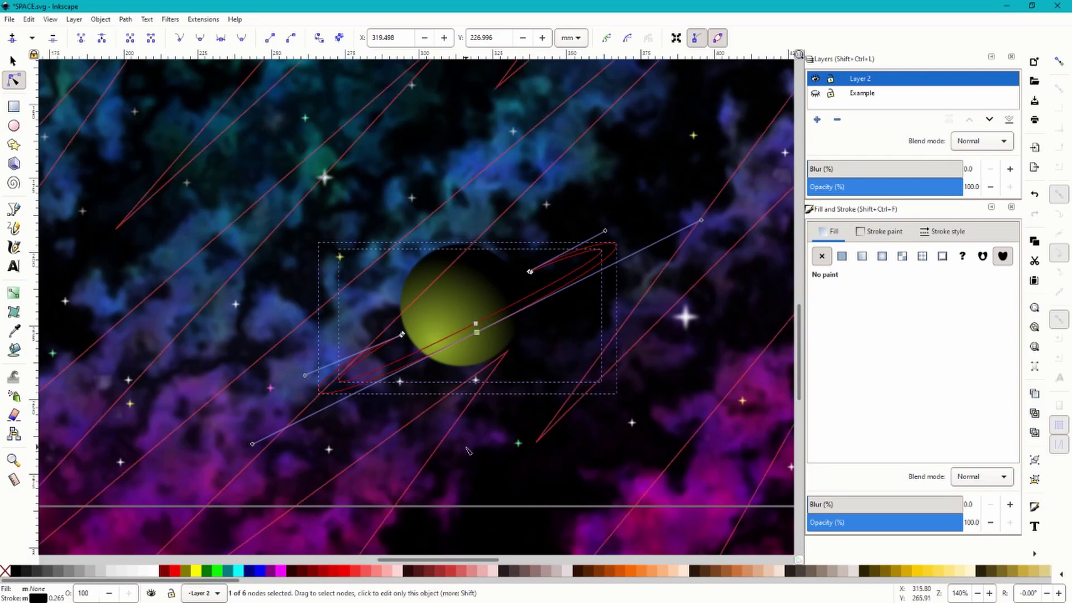
{"action": "left_click", "coordinate": [399, 381], "text": "shift"}
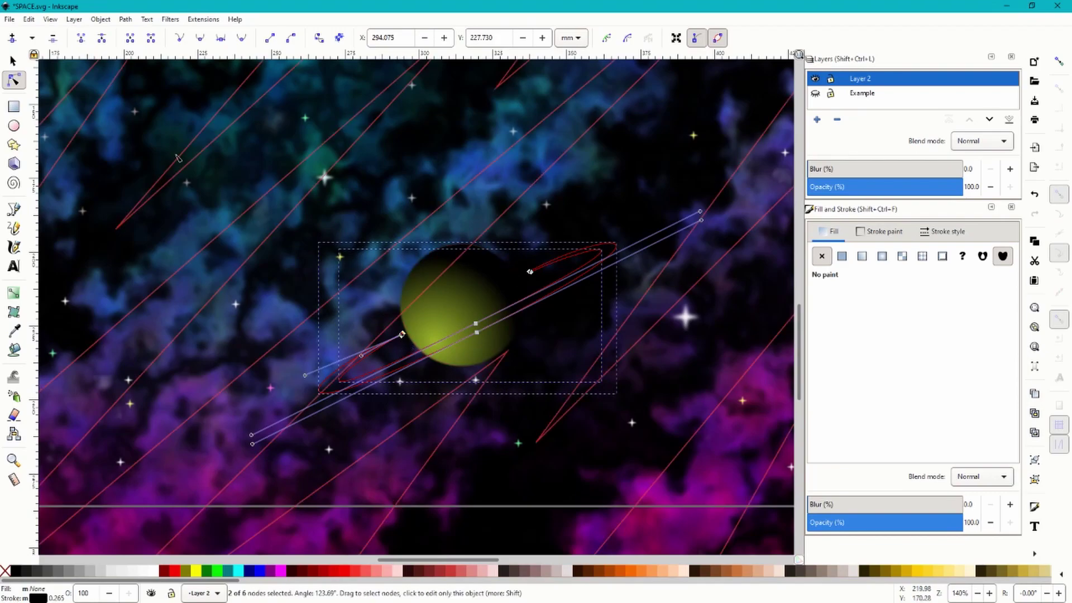
{"action": "left_click", "coordinate": [81, 39]}
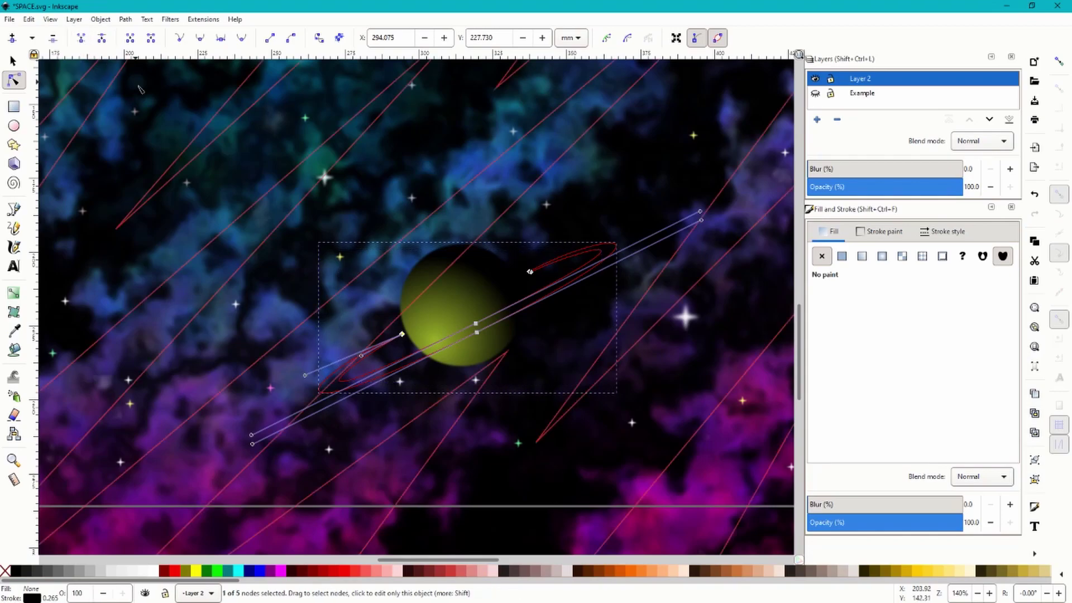
{"action": "left_click", "coordinate": [530, 271]}
{"action": "left_click_drag", "start_coordinate": [536, 274], "coordinate": [143, 116]}
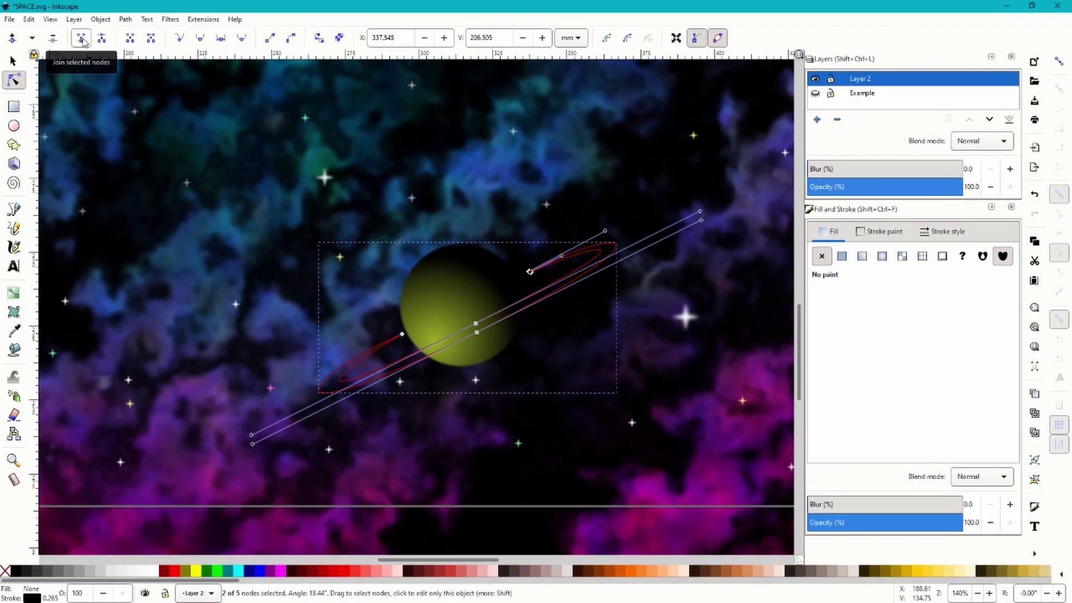
{"action": "left_click", "coordinate": [82, 39]}
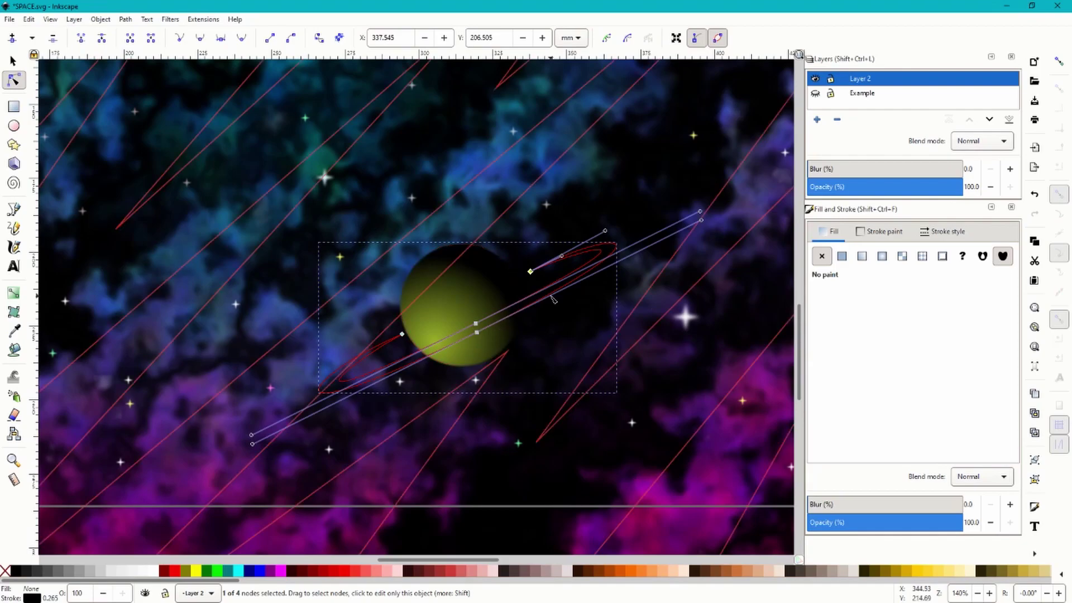
Step: Give the ring a flat fill sampled from the planet, adjusted to yellow-green a9cd13ff
{"action": "left_click", "coordinate": [842, 256]}
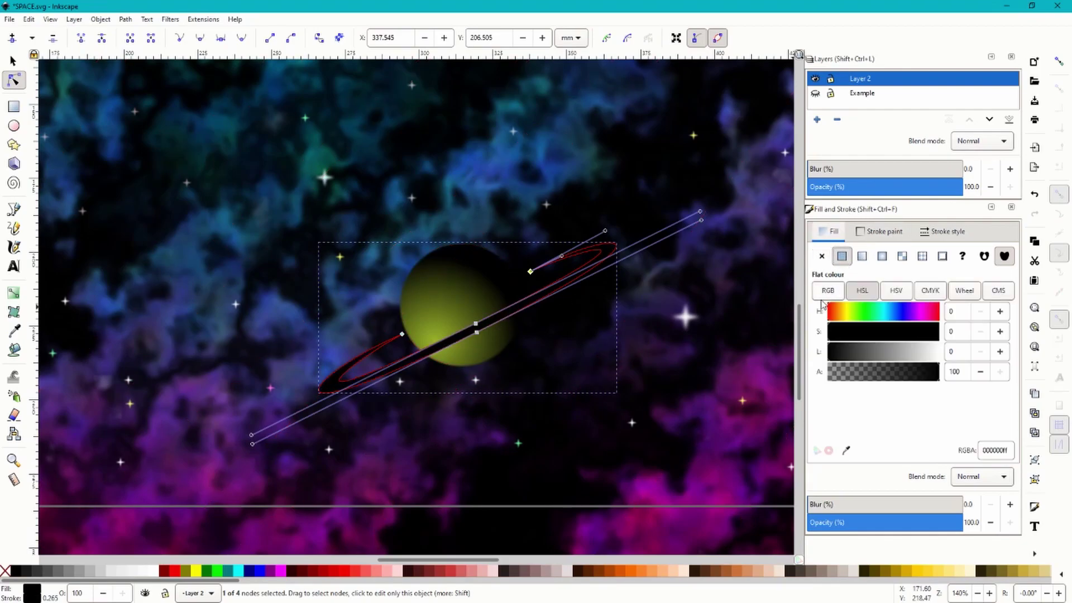
{"action": "left_click", "coordinate": [881, 231]}
{"action": "left_click", "coordinate": [831, 231]}
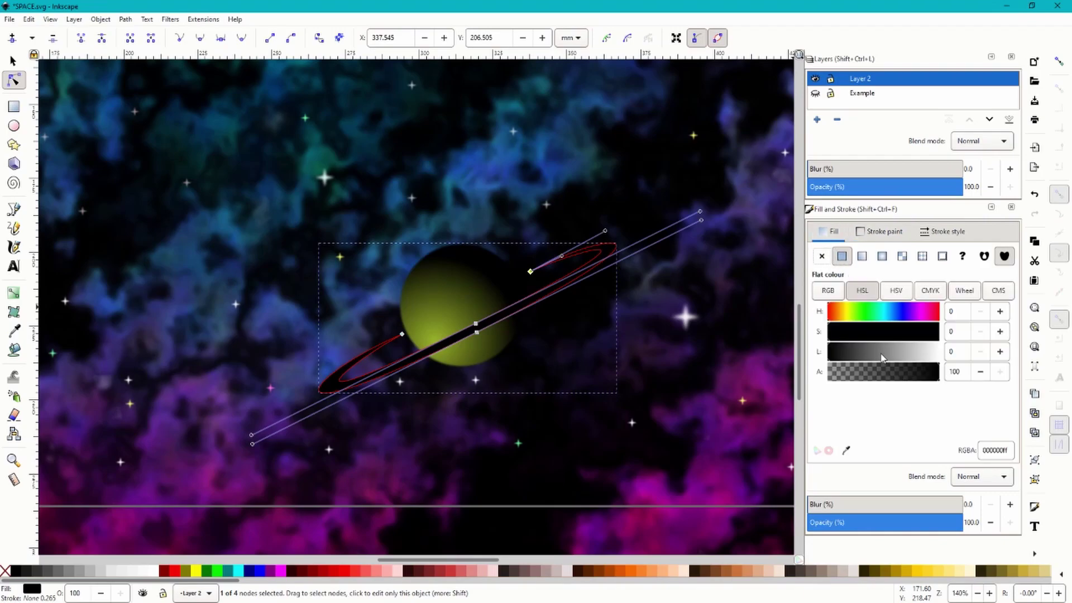
{"action": "left_click_drag", "start_coordinate": [883, 358], "coordinate": [903, 360]}
{"action": "left_click", "coordinate": [846, 450]}
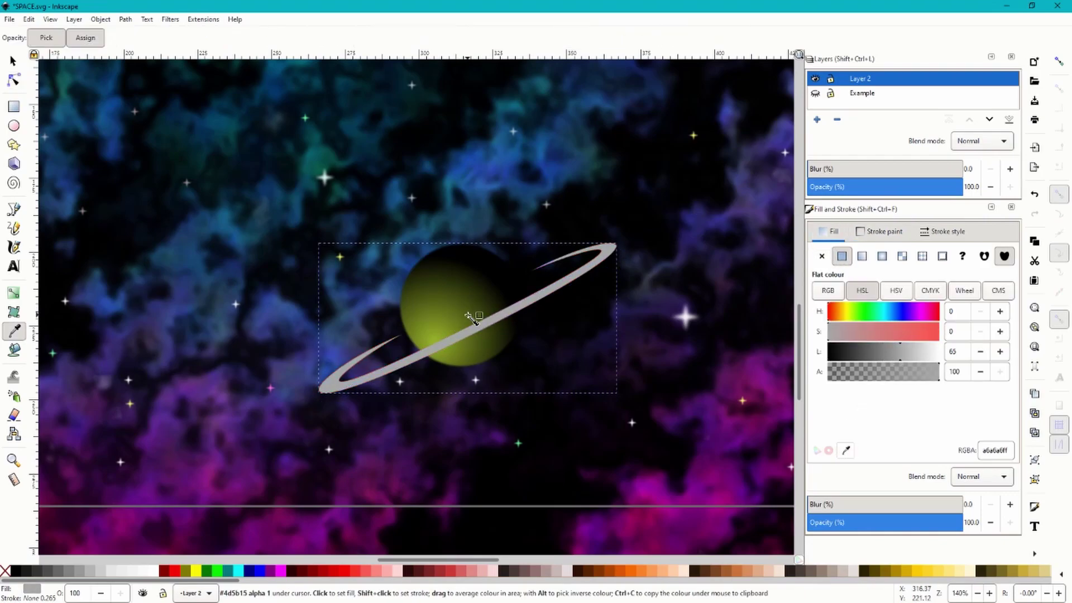
{"action": "left_click", "coordinate": [470, 316]}
{"action": "left_click", "coordinate": [893, 358]}
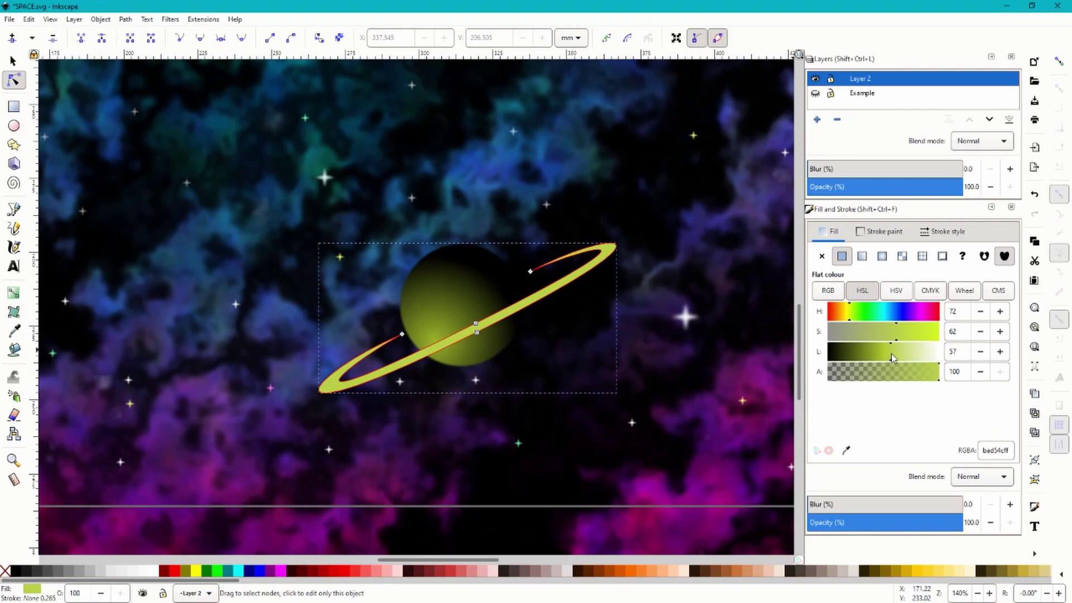
{"action": "left_click_drag", "start_coordinate": [903, 337], "coordinate": [921, 342]}
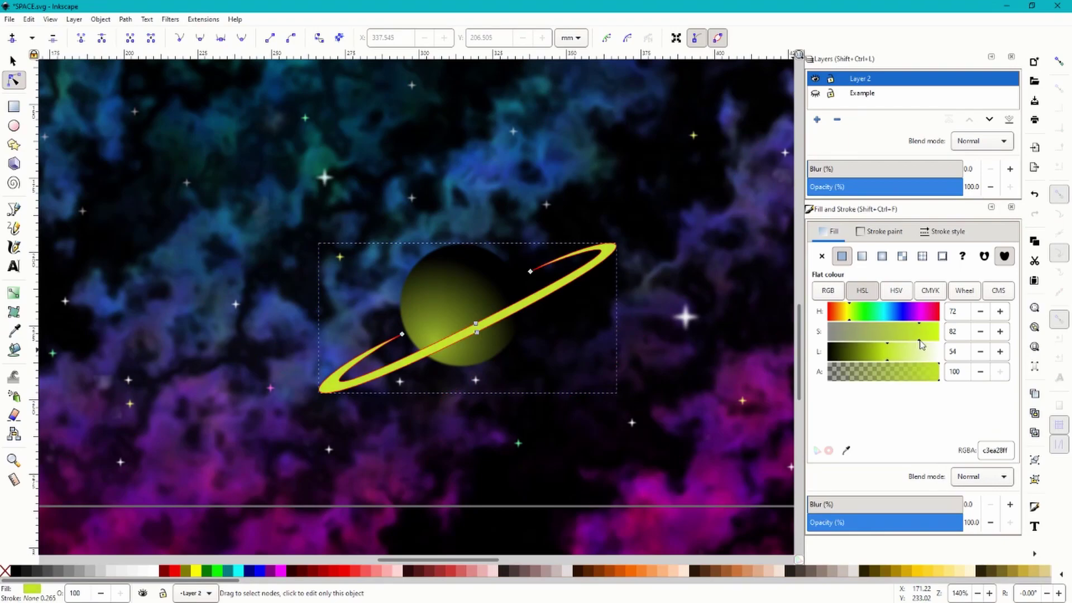
{"action": "left_click", "coordinate": [878, 361]}
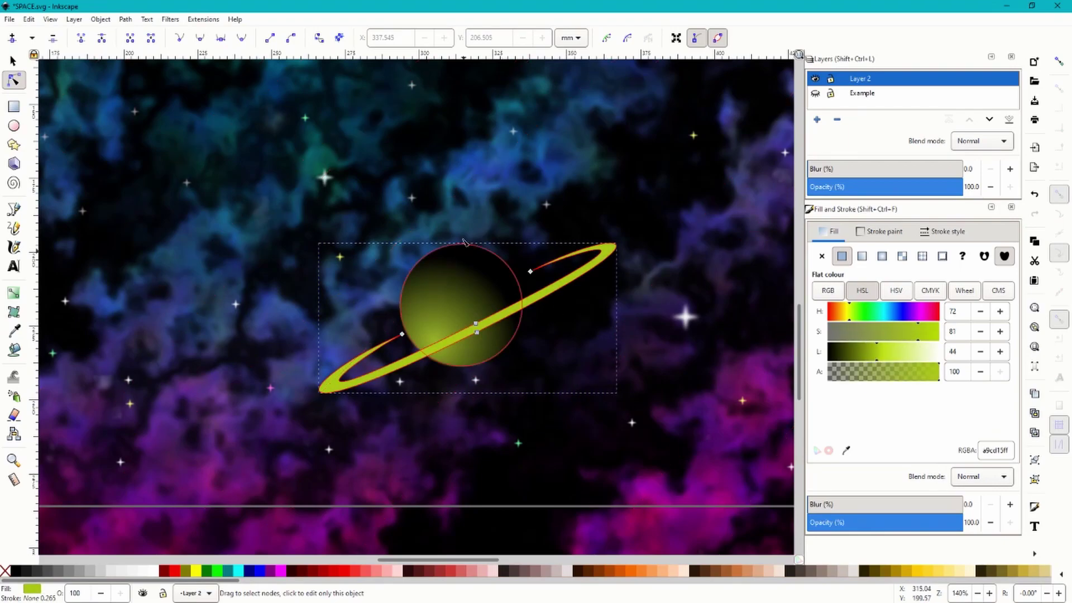
{"action": "scroll", "coordinate": [516, 239], "scroll_direction": "down", "scroll_amount": 2}
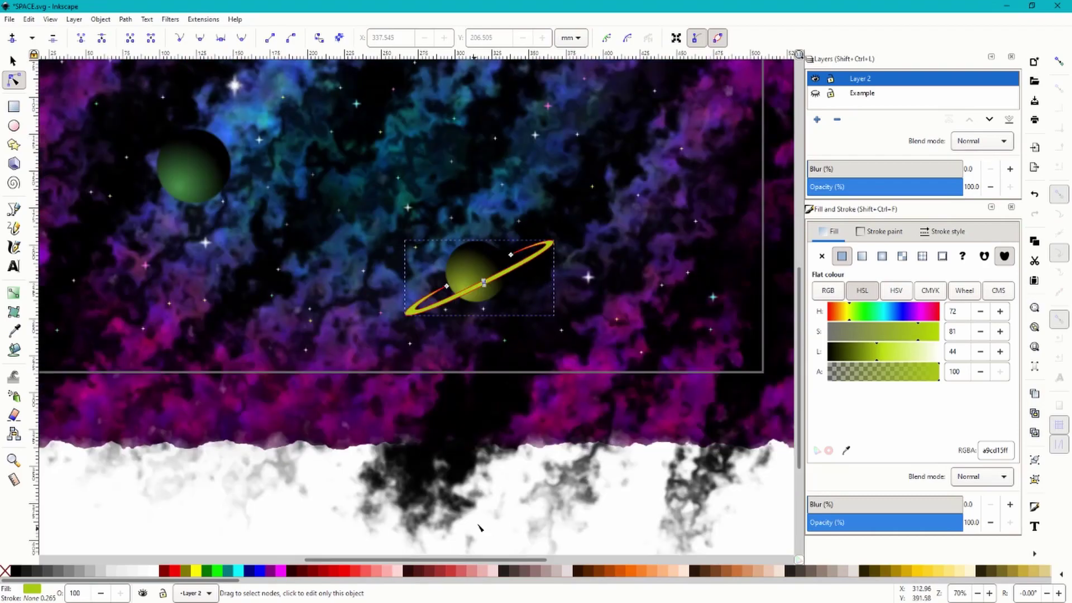
{"action": "scroll", "coordinate": [472, 474], "scroll_direction": "down", "scroll_amount": 1}
{"action": "left_click_drag", "start_coordinate": [602, 553], "coordinate": [574, 516]}
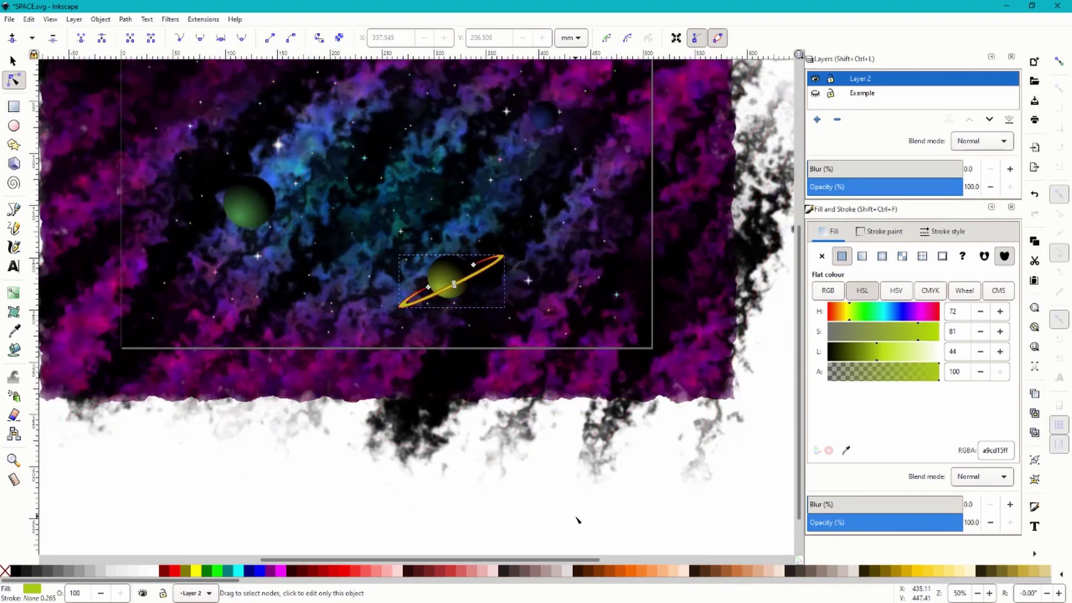
{"action": "key", "text": "Escape"}
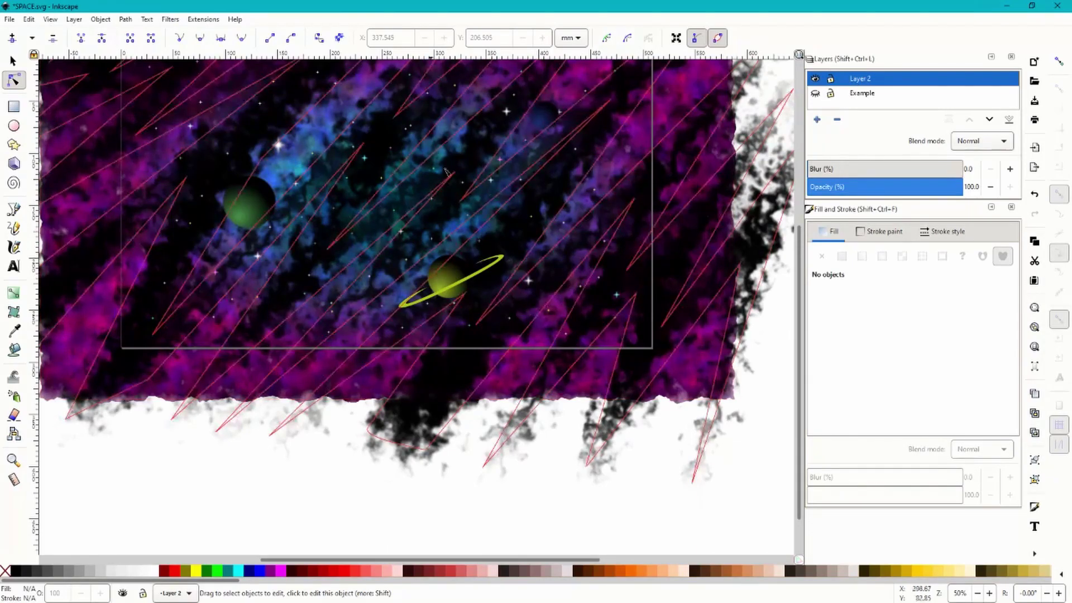
{"action": "scroll", "coordinate": [471, 273], "scroll_direction": "up", "scroll_amount": 1}
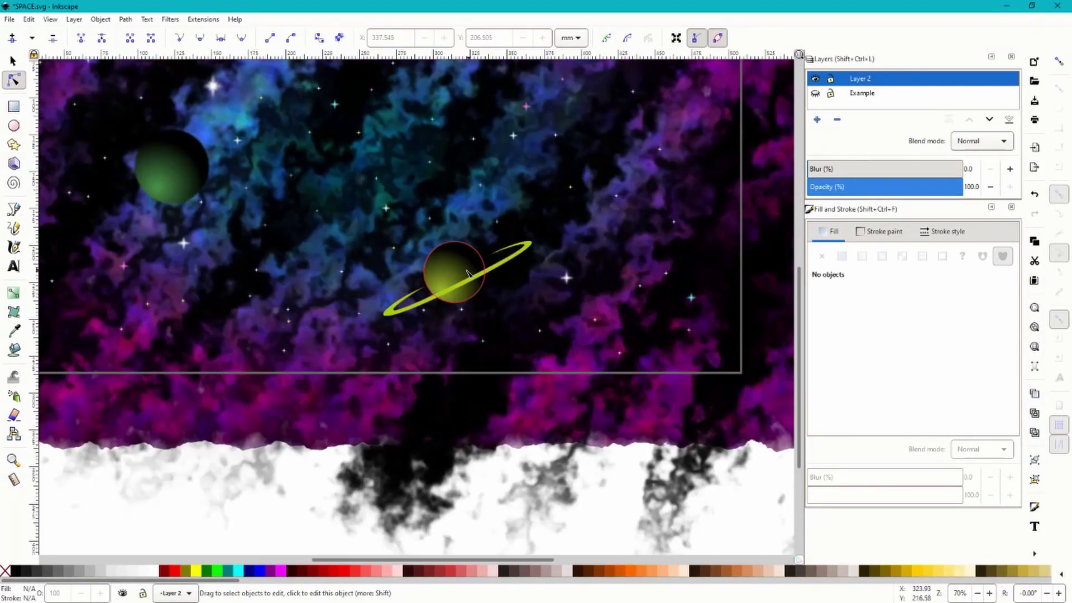
{"action": "scroll", "coordinate": [471, 265], "scroll_direction": "up", "scroll_amount": 2}
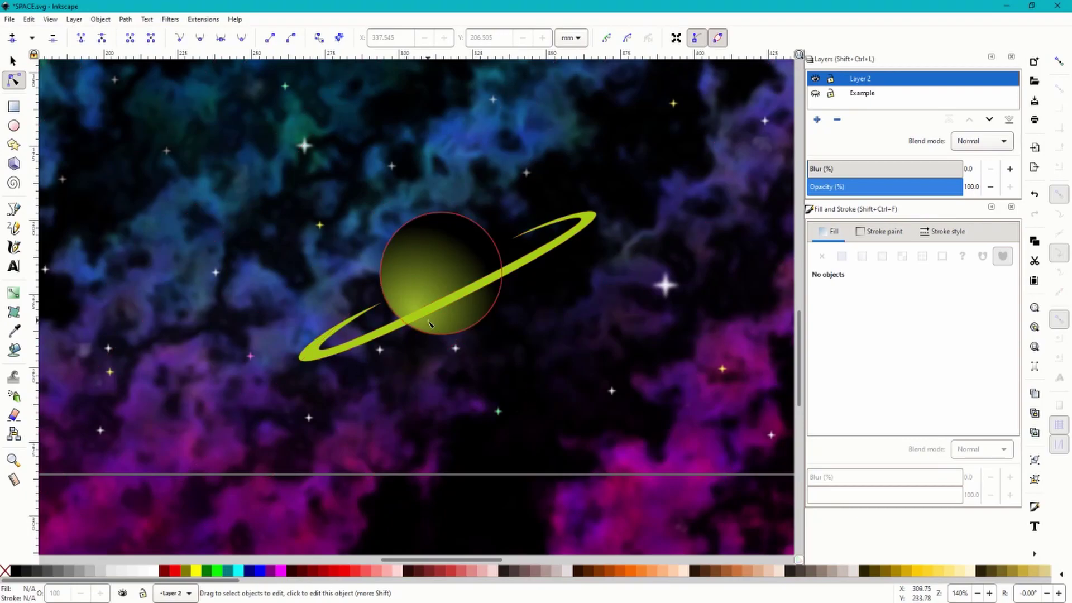
{"action": "left_click", "coordinate": [327, 342]}
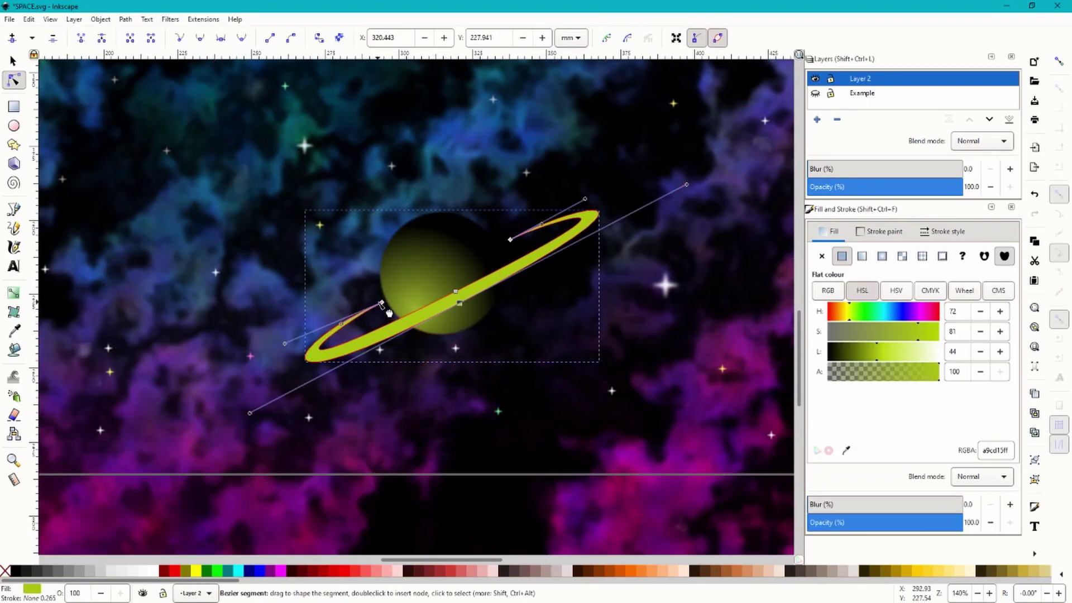
{"action": "left_click", "coordinate": [511, 240]}
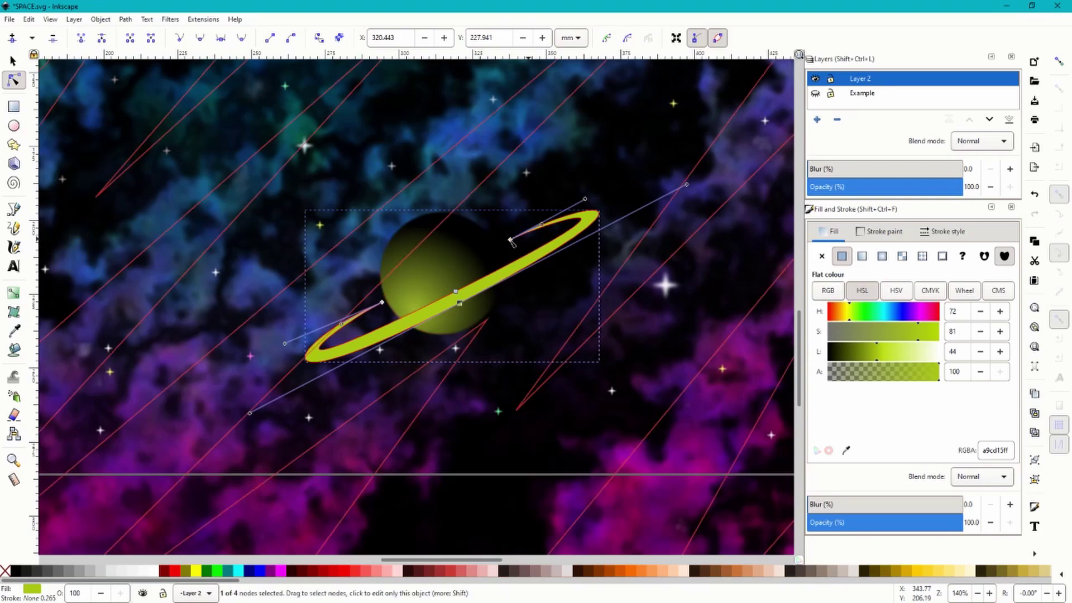
Step: Select the ring and fill it with a linear gradient from yellow-green to transparent a9cd1300
{"action": "key", "text": "s"}
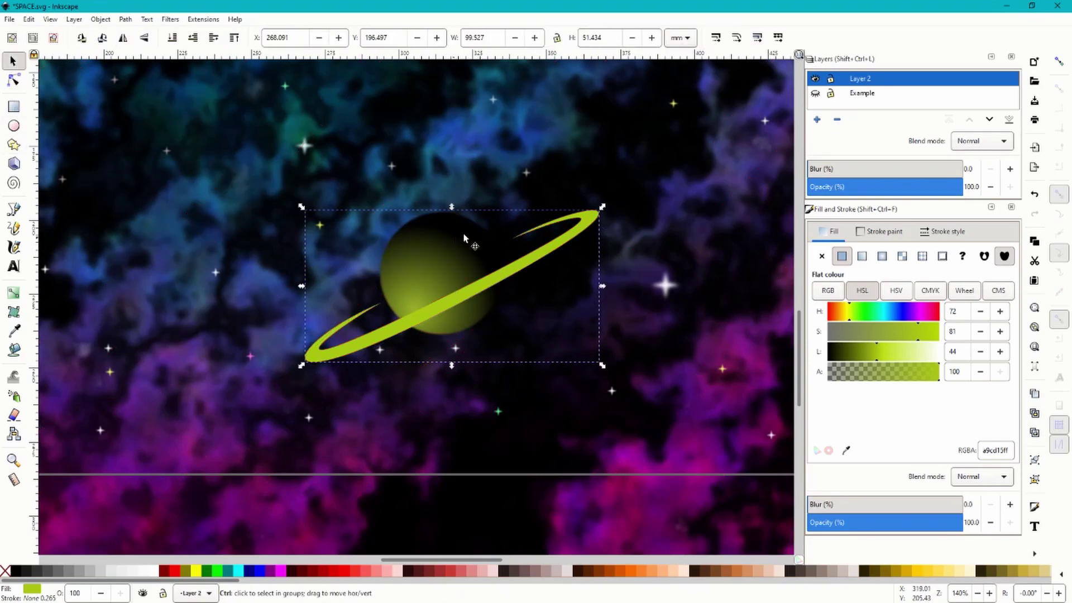
{"action": "key", "text": "Escape"}
{"action": "key", "text": "5"}
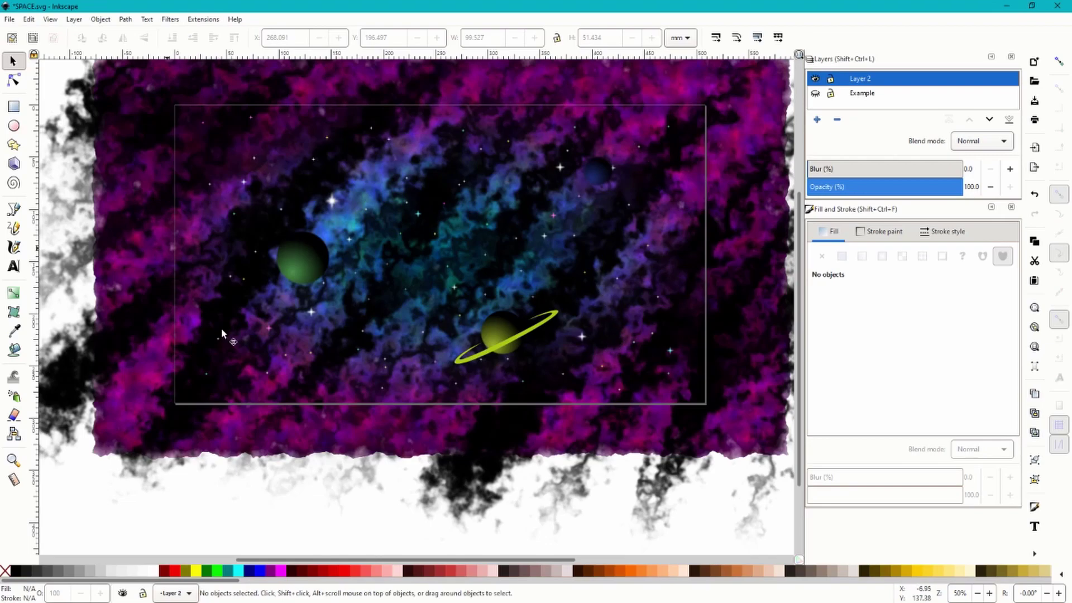
{"action": "left_click", "coordinate": [476, 359]}
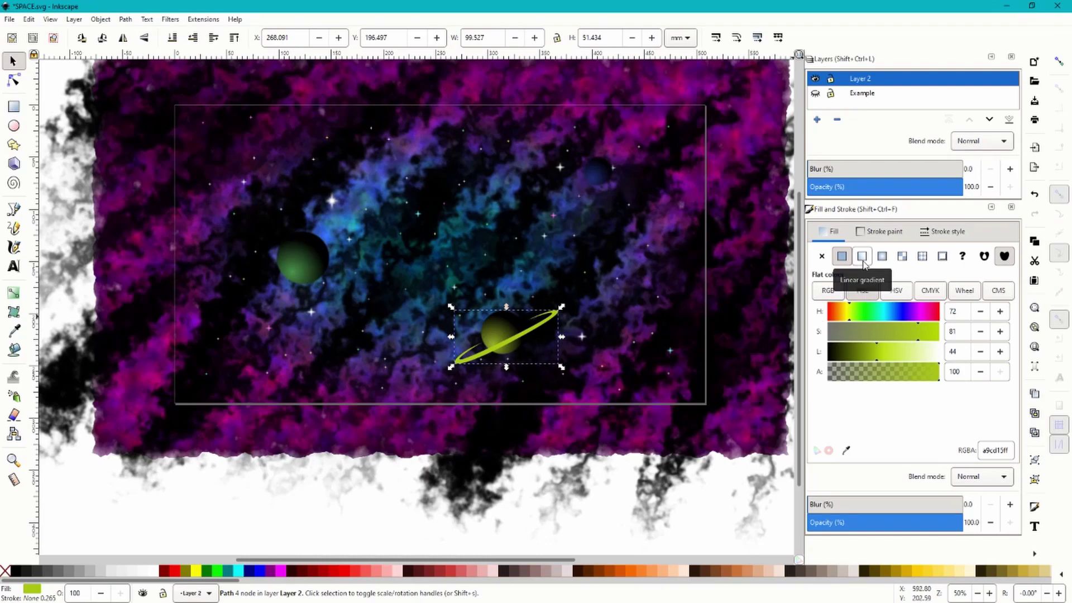
{"action": "left_click", "coordinate": [863, 256]}
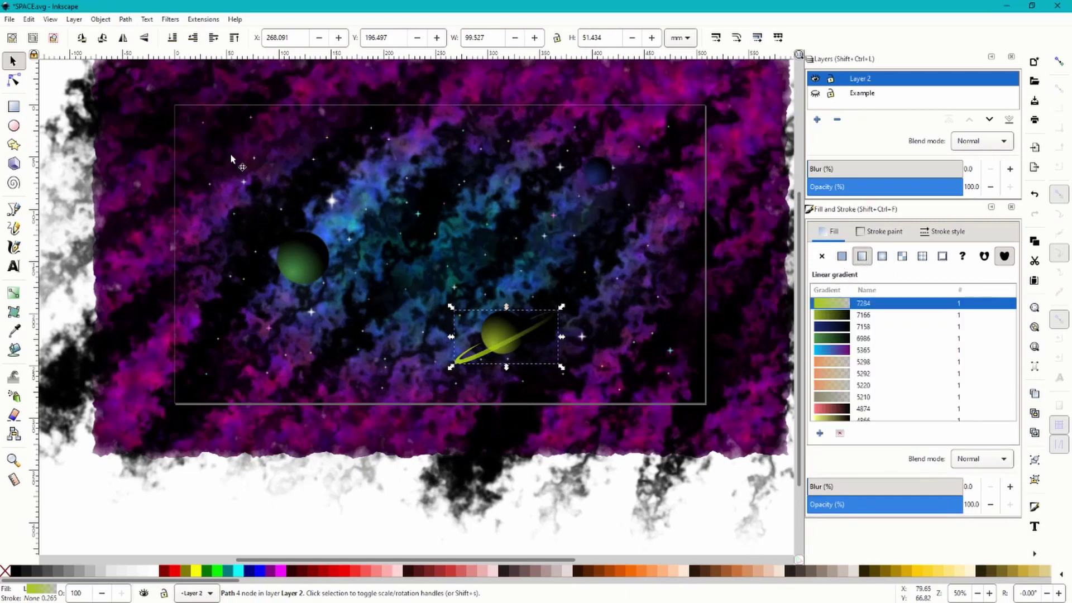
{"action": "left_click", "coordinate": [14, 80]}
{"action": "left_click_drag", "start_coordinate": [454, 336], "coordinate": [464, 365]}
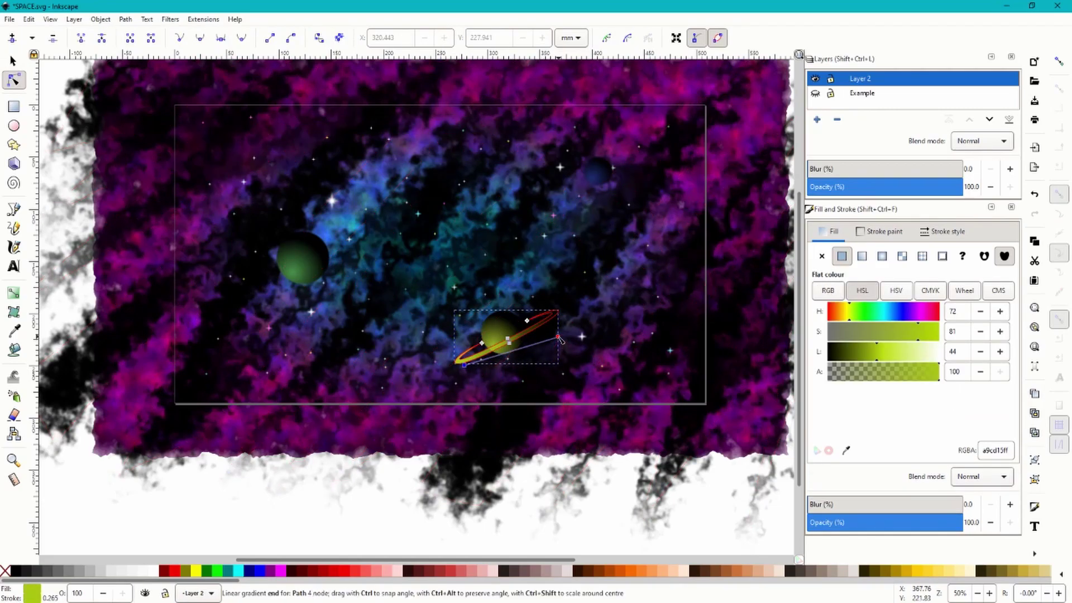
{"action": "left_click_drag", "start_coordinate": [559, 339], "coordinate": [529, 324]}
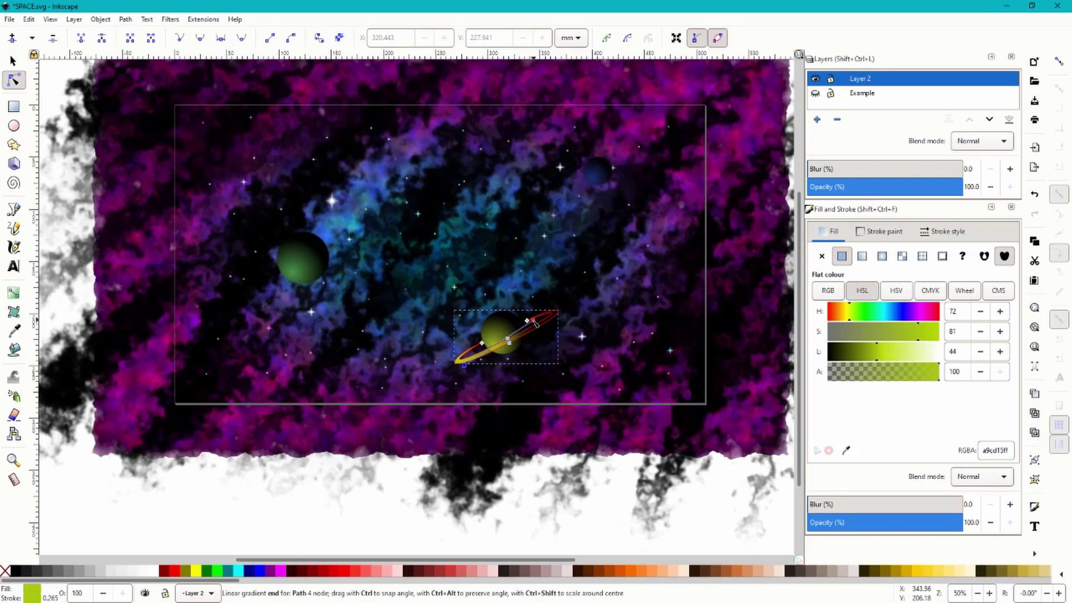
{"action": "left_click", "coordinate": [529, 322]}
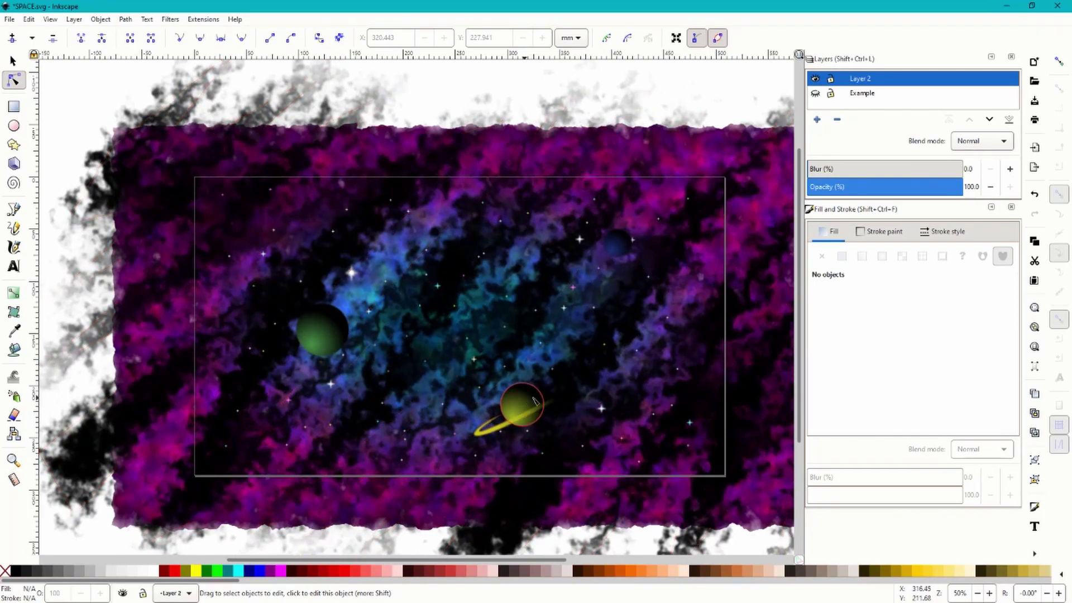
Step: Draw a closed teardrop path, about 56 × 130 mm, filled pale yellow e4e49dff
{"action": "scroll", "coordinate": [444, 361], "scroll_direction": "up", "scroll_amount": 1}
{"action": "left_click", "coordinate": [15, 210]}
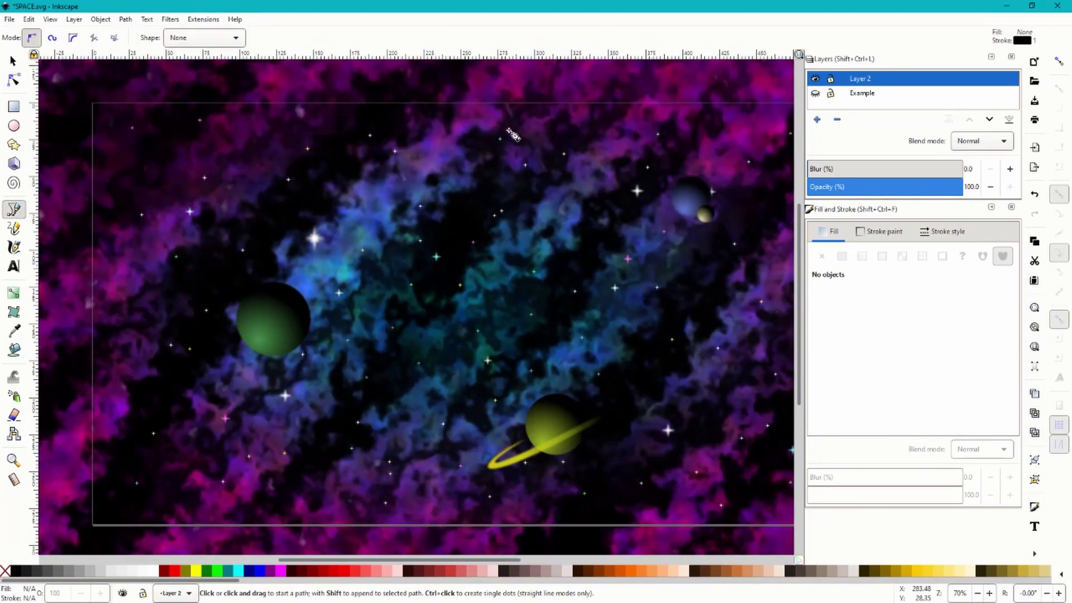
{"action": "scroll", "coordinate": [530, 193], "scroll_direction": "up", "scroll_amount": 1}
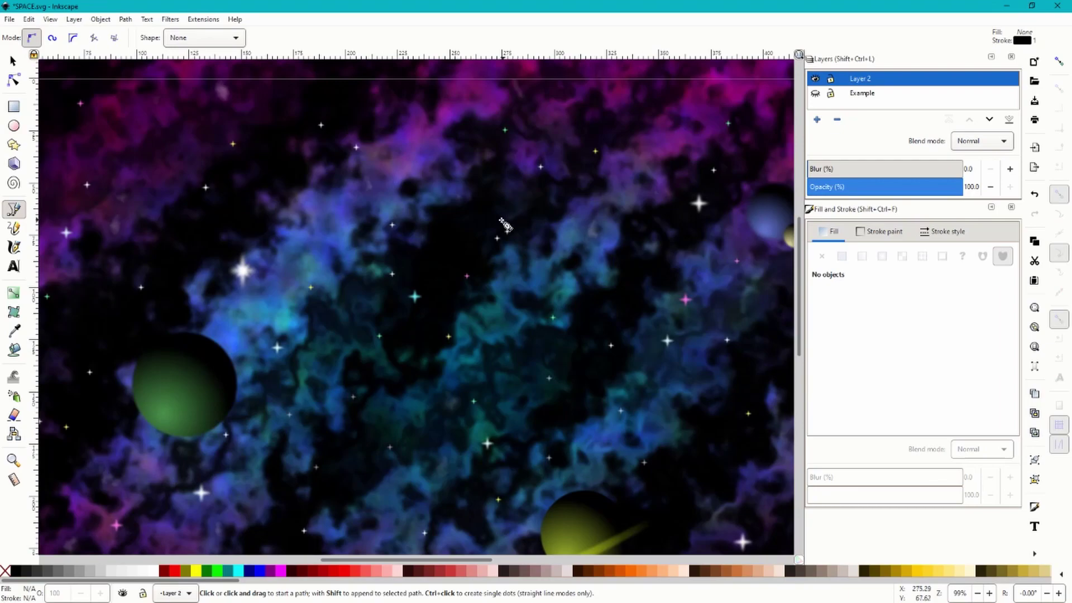
{"action": "left_click", "coordinate": [459, 121]}
{"action": "left_click_drag", "start_coordinate": [413, 350], "coordinate": [414, 475]}
{"action": "key", "text": "BackSpace"}
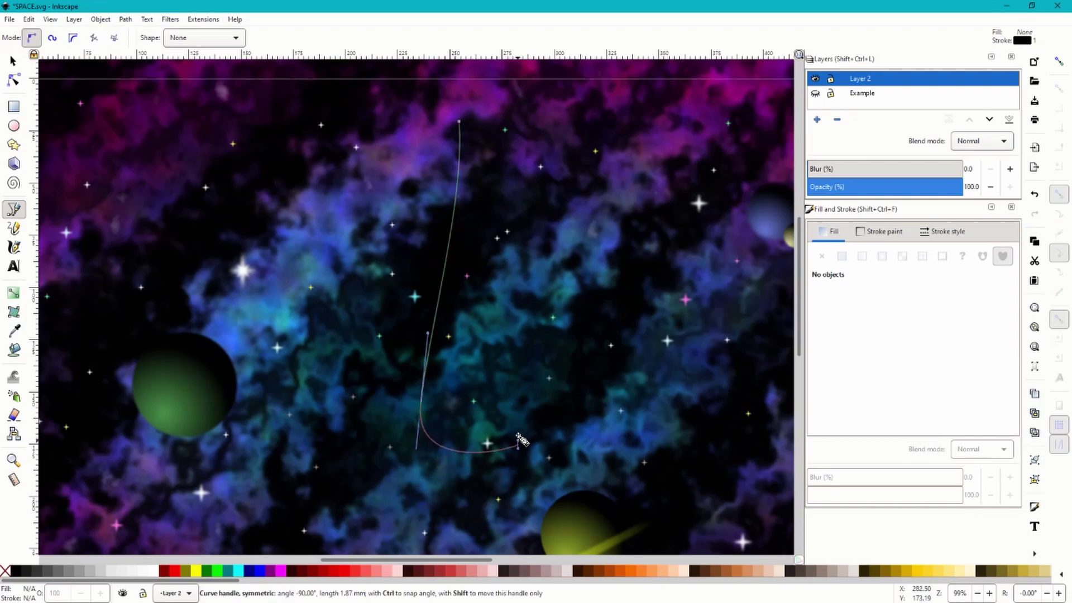
{"action": "left_click_drag", "start_coordinate": [515, 401], "coordinate": [491, 346]}
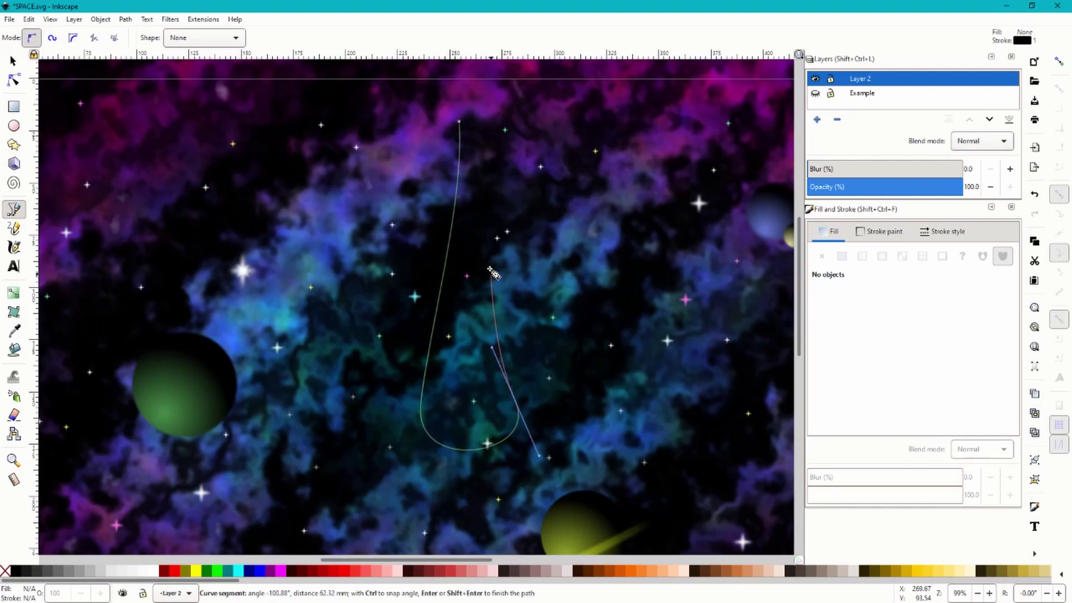
{"action": "key", "text": "BackSpace"}
{"action": "key", "text": "BackSpace"}
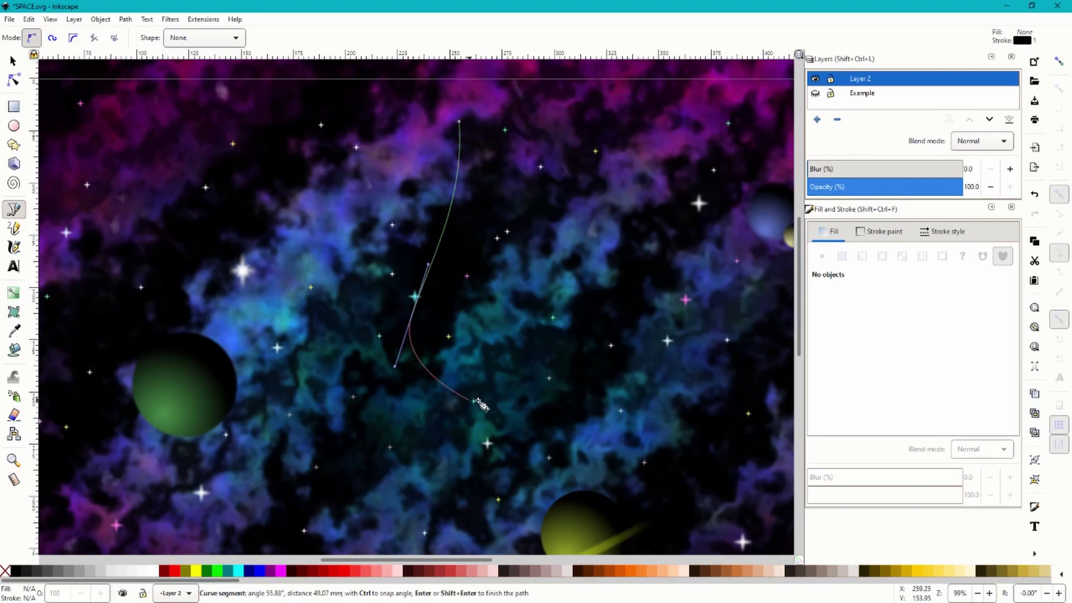
{"action": "left_click_drag", "start_coordinate": [514, 377], "coordinate": [555, 334]}
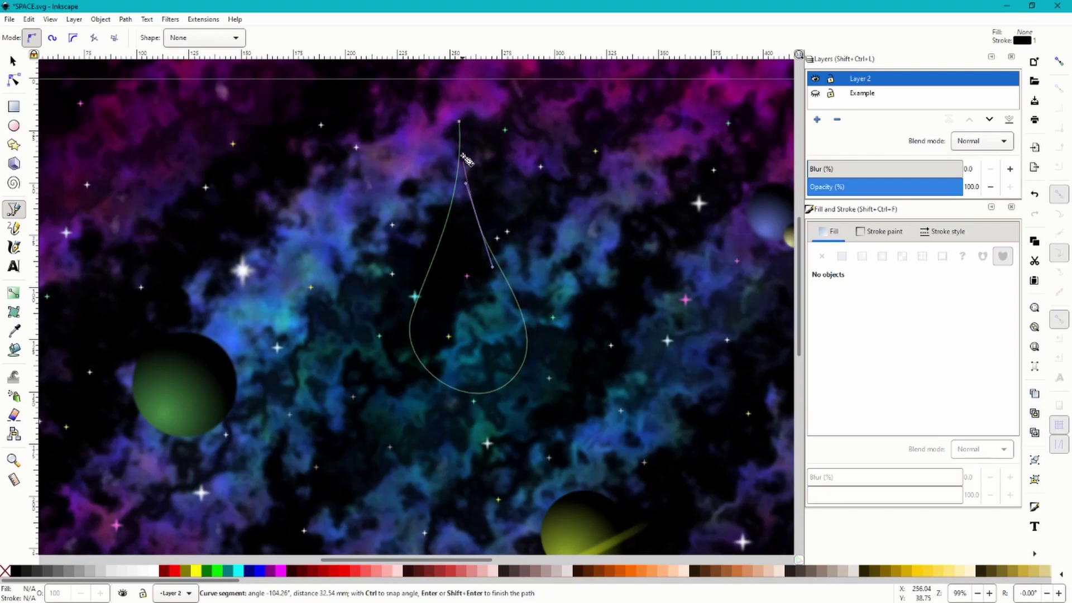
{"action": "left_click", "coordinate": [459, 122]}
{"action": "key", "text": "s"}
{"action": "key", "text": "ctrl+shift+v"}
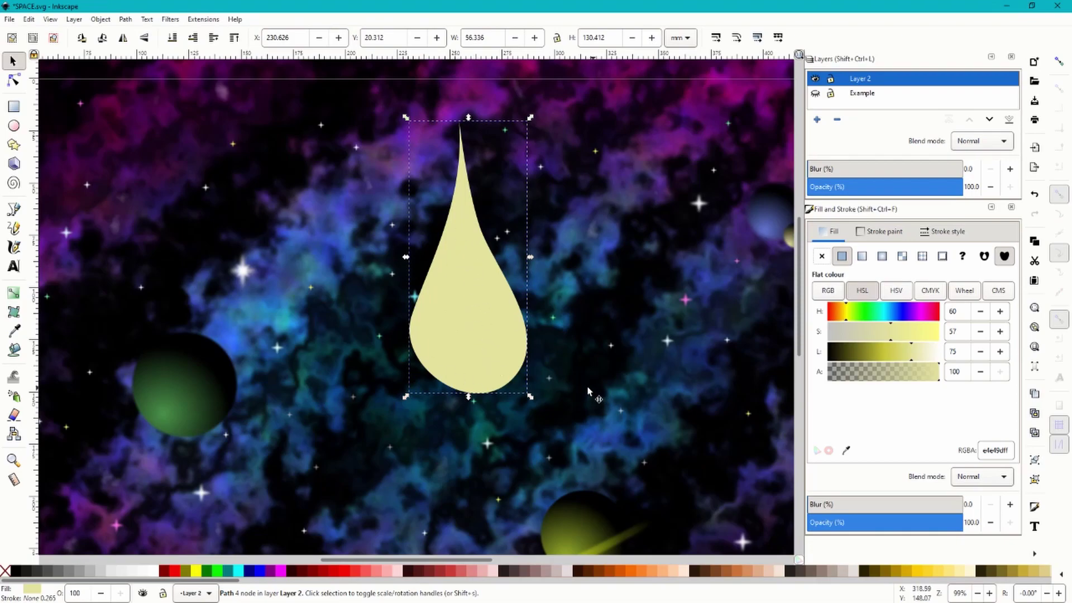
Step: Narrow, tilt diagonally and shrink the teardrop to about 37.5 × 25.1 mm
{"action": "left_click_drag", "start_coordinate": [531, 257], "coordinate": [438, 273]}
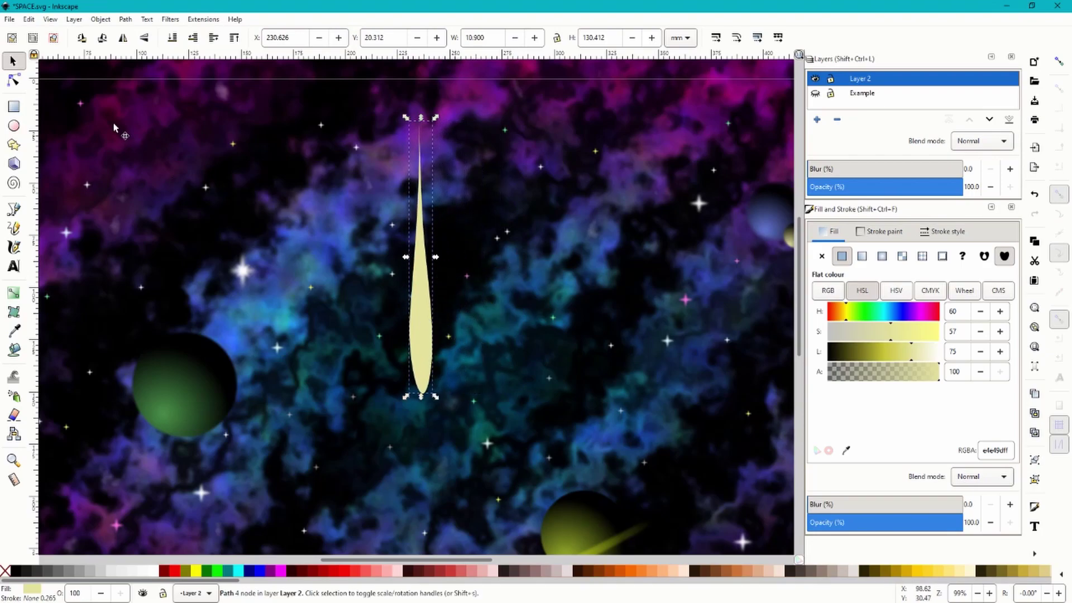
{"action": "key", "text": "ctrl+l"}
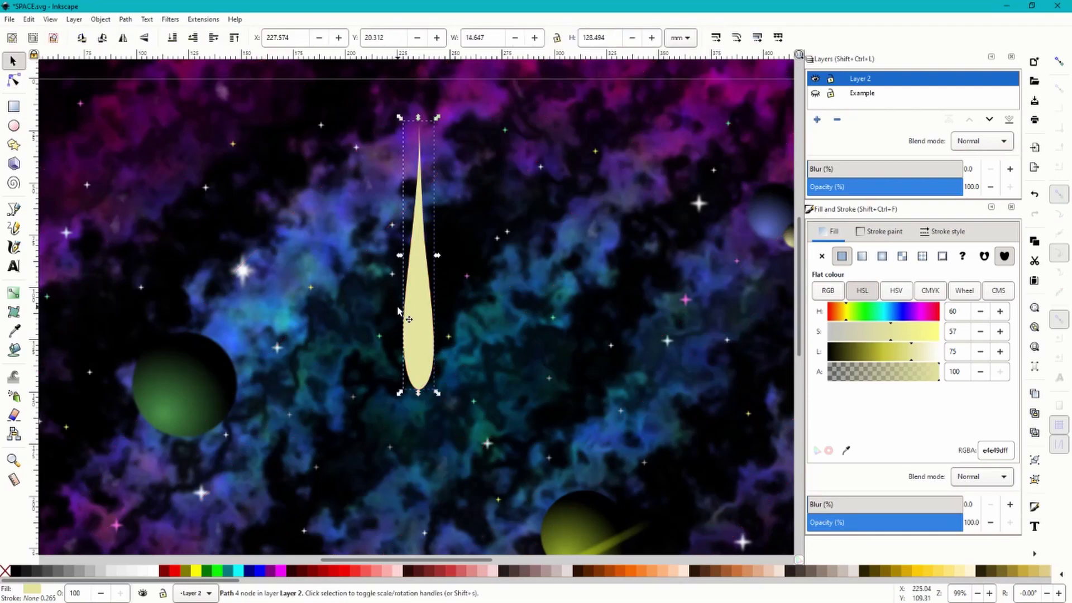
{"action": "left_click", "coordinate": [419, 321]}
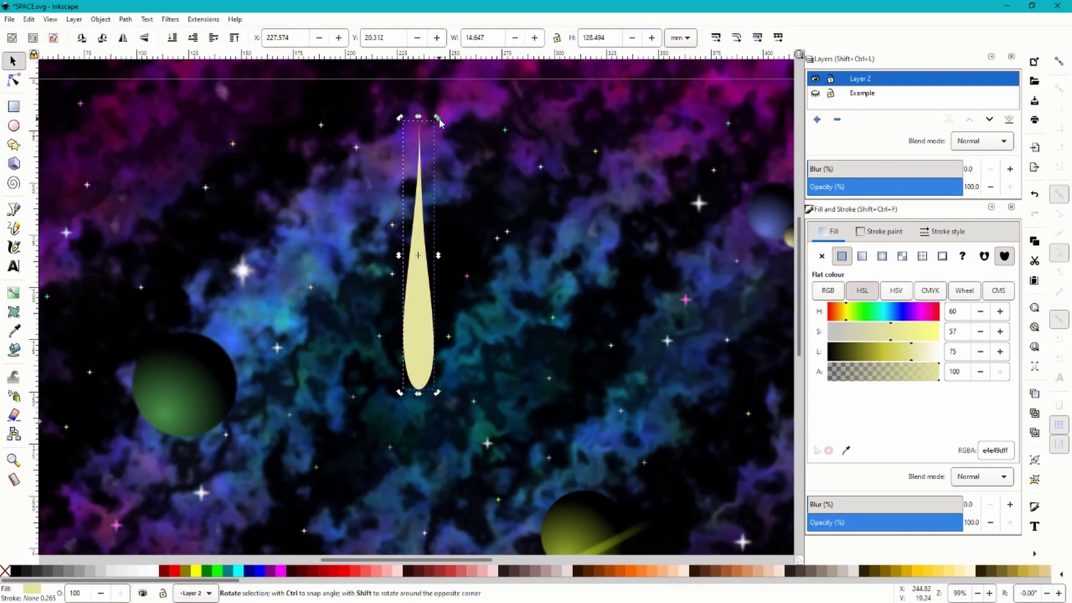
{"action": "left_click_drag", "start_coordinate": [439, 118], "coordinate": [547, 189]}
{"action": "left_click_drag", "start_coordinate": [468, 223], "coordinate": [505, 250]}
{"action": "key", "text": "minus"}
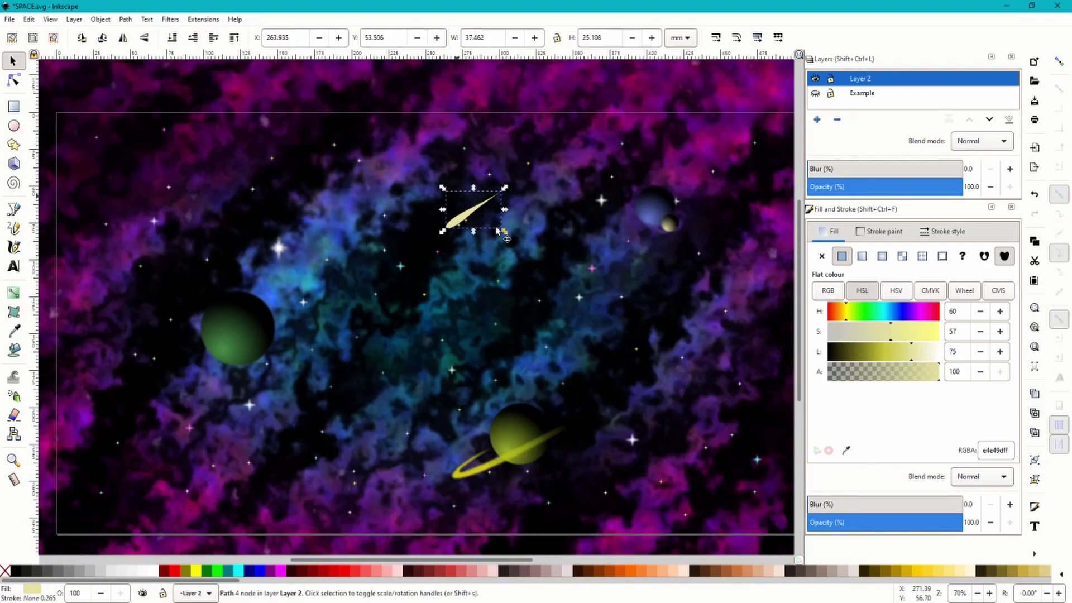
{"action": "scroll", "coordinate": [499, 232], "scroll_direction": "up", "scroll_amount": 1}
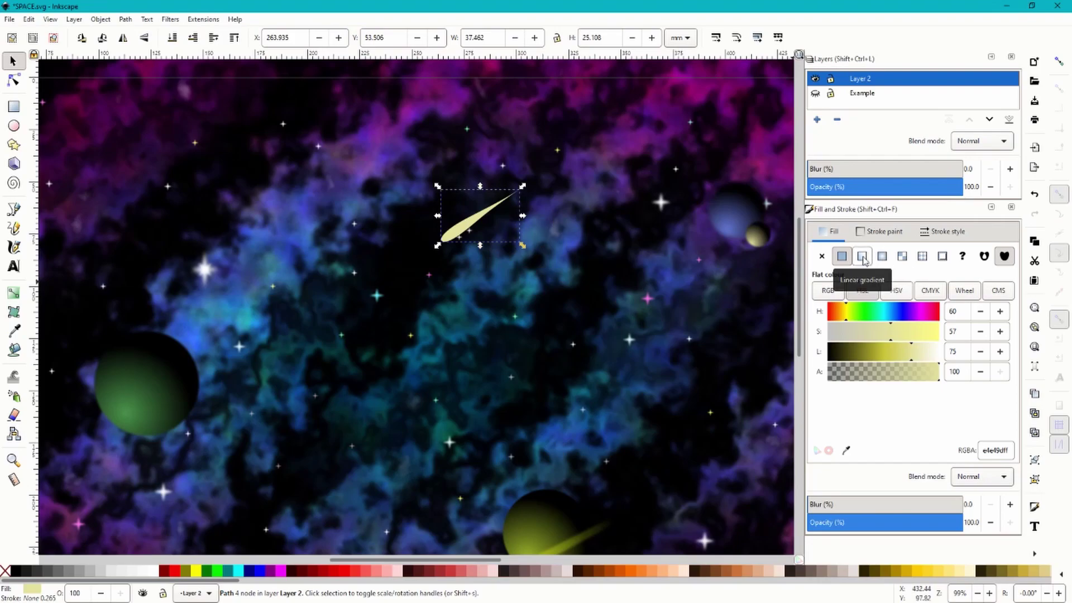
Step: Apply a linear gradient to the comet, running from its lower-left head to the tail tip
{"action": "left_click", "coordinate": [862, 256]}
{"action": "left_click", "coordinate": [13, 80]}
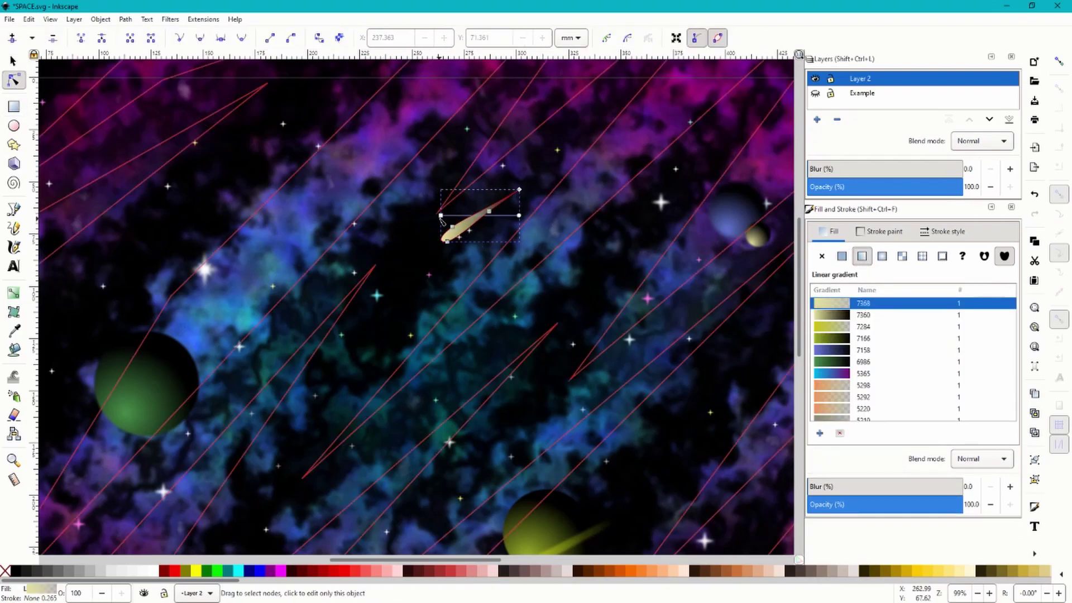
{"action": "left_click_drag", "start_coordinate": [439, 216], "coordinate": [451, 243]}
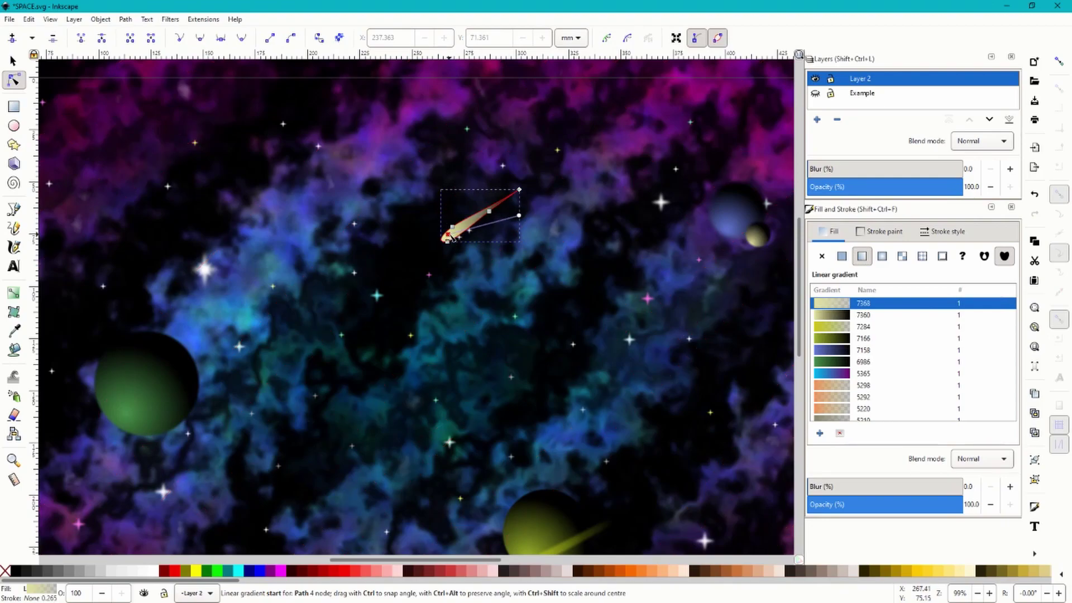
{"action": "left_click", "coordinate": [519, 215]}
{"action": "left_click_drag", "start_coordinate": [519, 216], "coordinate": [488, 210]}
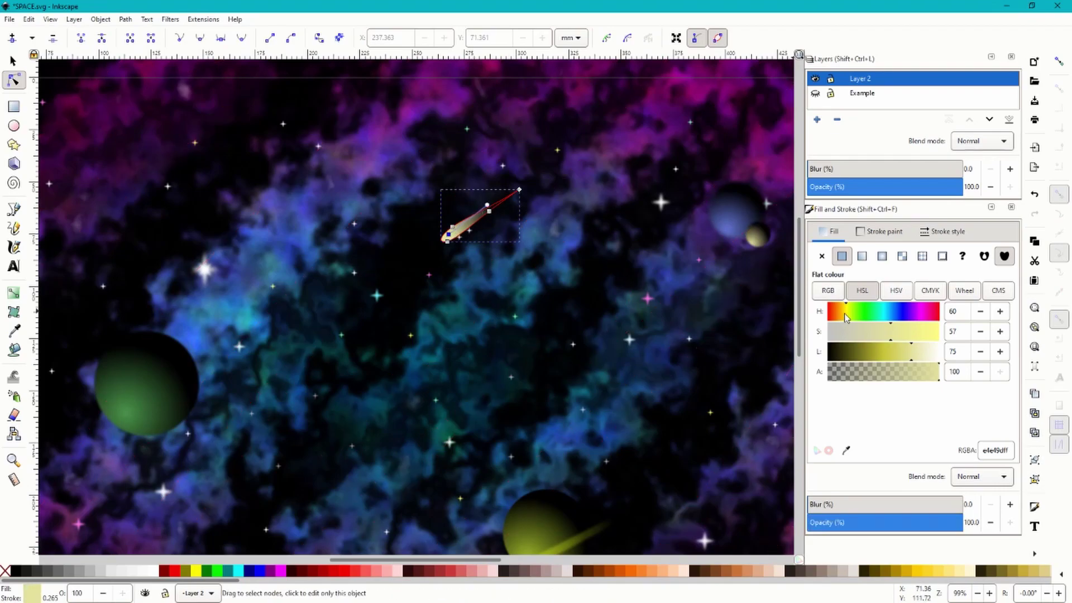
Step: Make the gradient's head stop bright orange and slightly lighten the transparent tail stop
{"action": "left_click_drag", "start_coordinate": [847, 317], "coordinate": [843, 317]}
{"action": "mouse_move", "coordinate": [899, 359]}
{"action": "left_mouse_down"}
{"action": "mouse_move", "coordinate": [885, 358]}
{"action": "mouse_move", "coordinate": [927, 337]}
{"action": "left_mouse_up"}
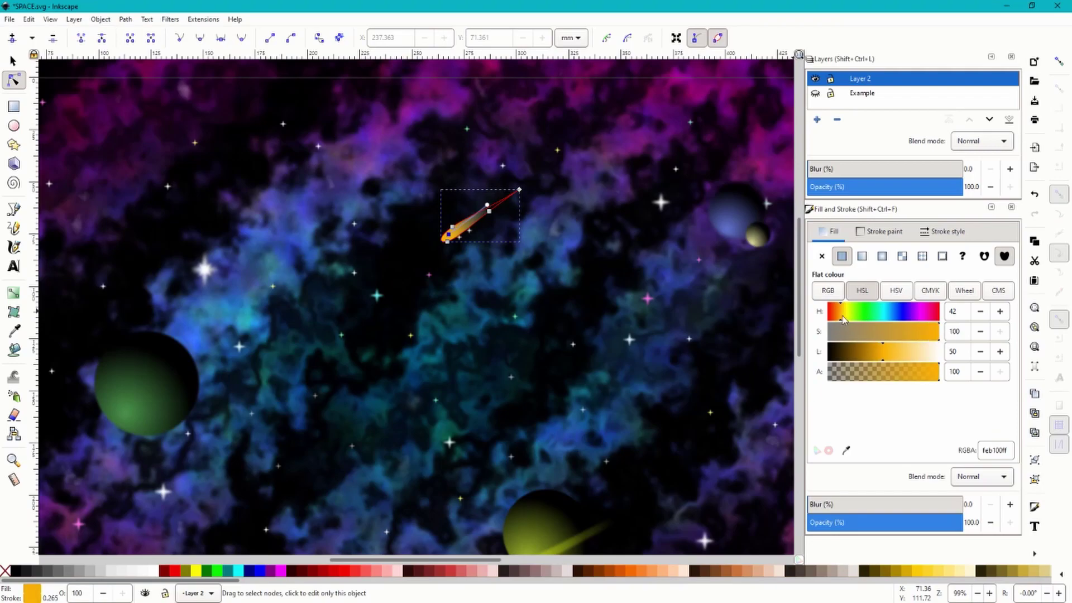
{"action": "left_click_drag", "start_coordinate": [844, 320], "coordinate": [836, 323]}
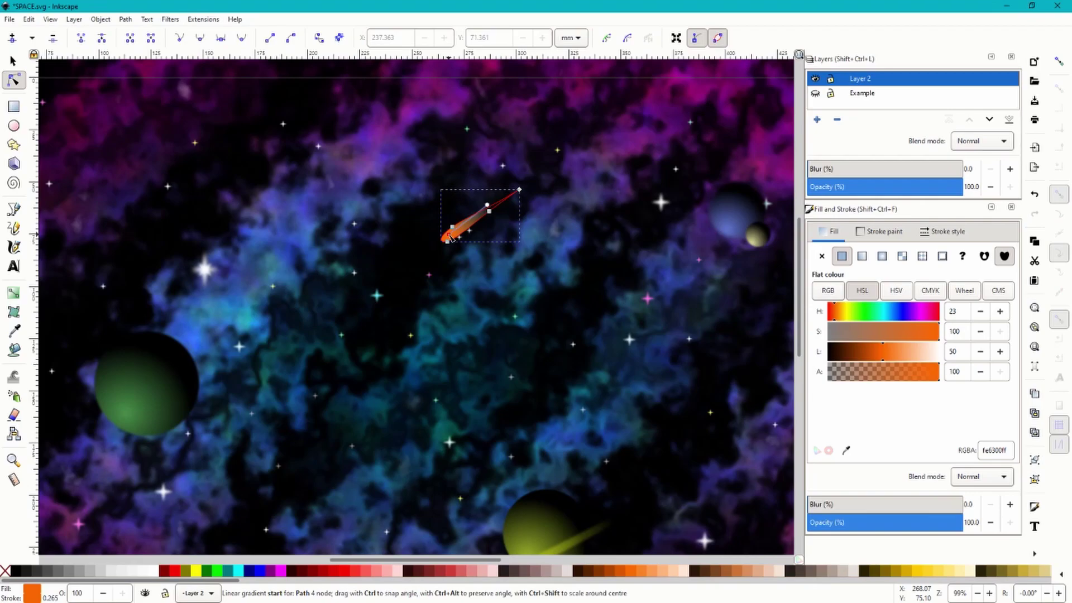
{"action": "left_click", "coordinate": [487, 213]}
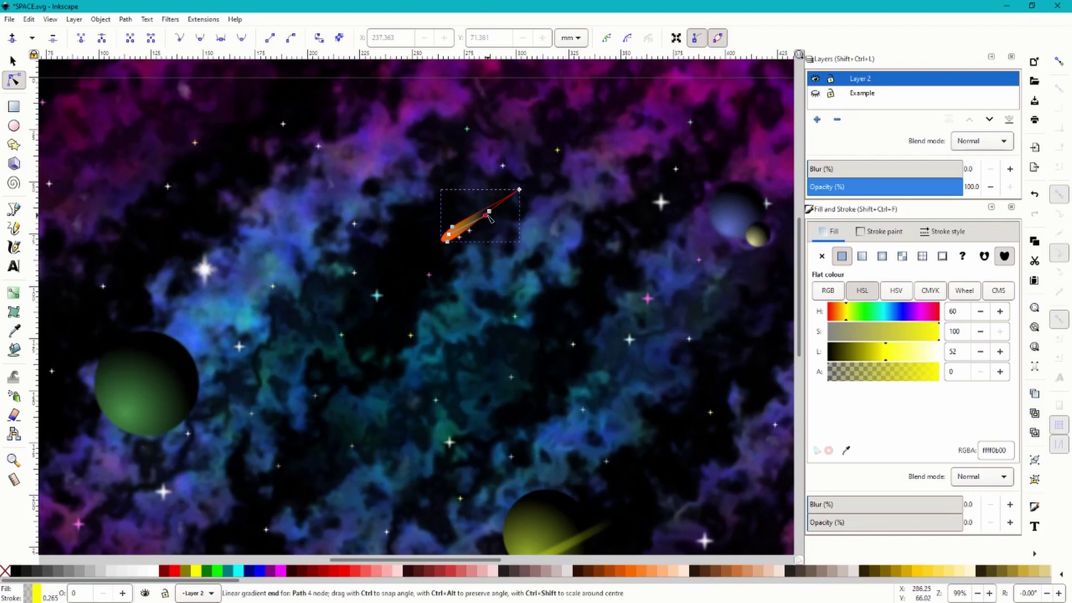
{"action": "mouse_move", "coordinate": [487, 214]}
{"action": "left_mouse_down"}
{"action": "mouse_move", "coordinate": [491, 244]}
{"action": "mouse_move", "coordinate": [486, 217]}
{"action": "left_mouse_up"}
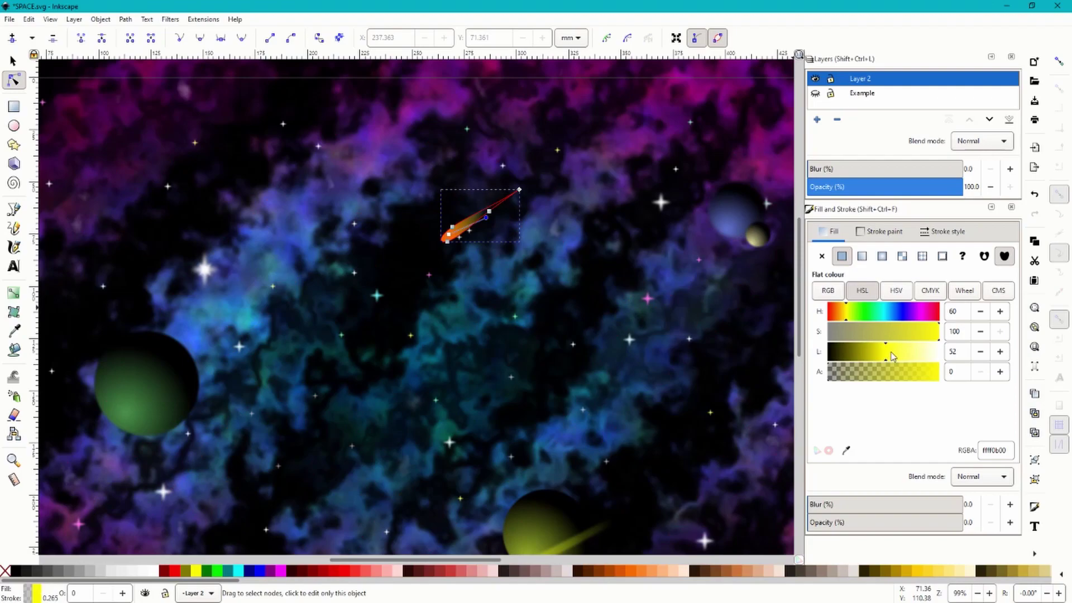
{"action": "left_click", "coordinate": [890, 353]}
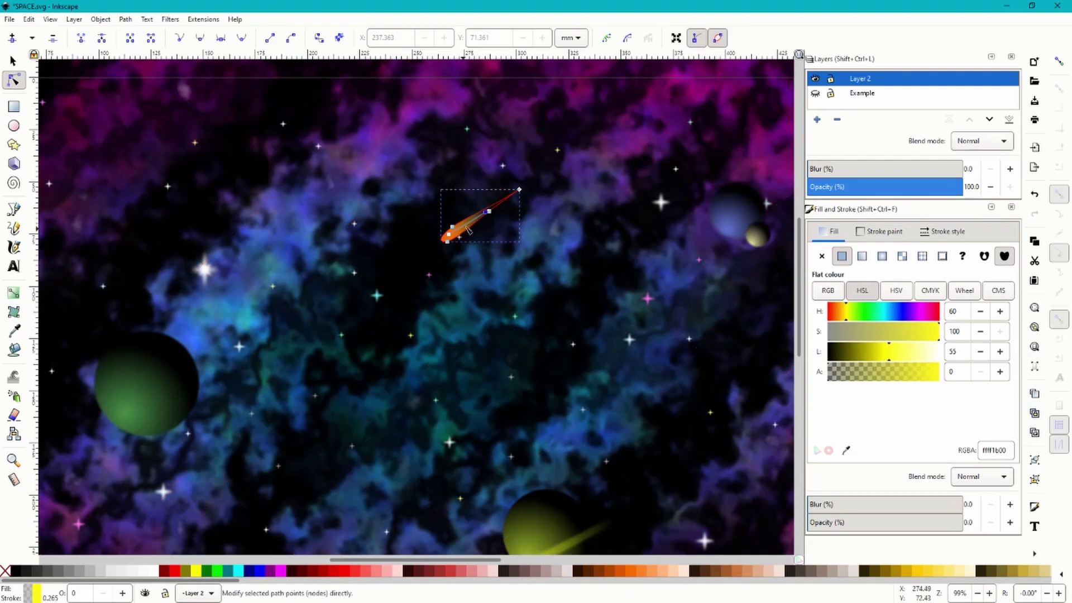
{"action": "key", "text": "s"}
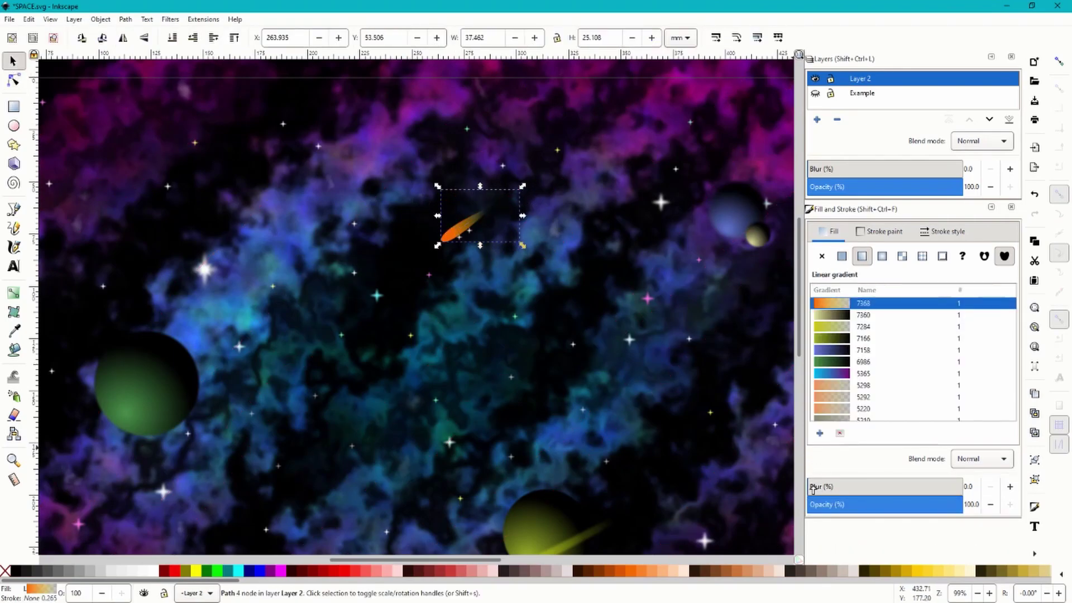
Step: Blur the comet to 16.6% and drag its tail node farther up and right
{"action": "left_click_drag", "start_coordinate": [814, 488], "coordinate": [848, 489]}
{"action": "left_click", "coordinate": [20, 81]}
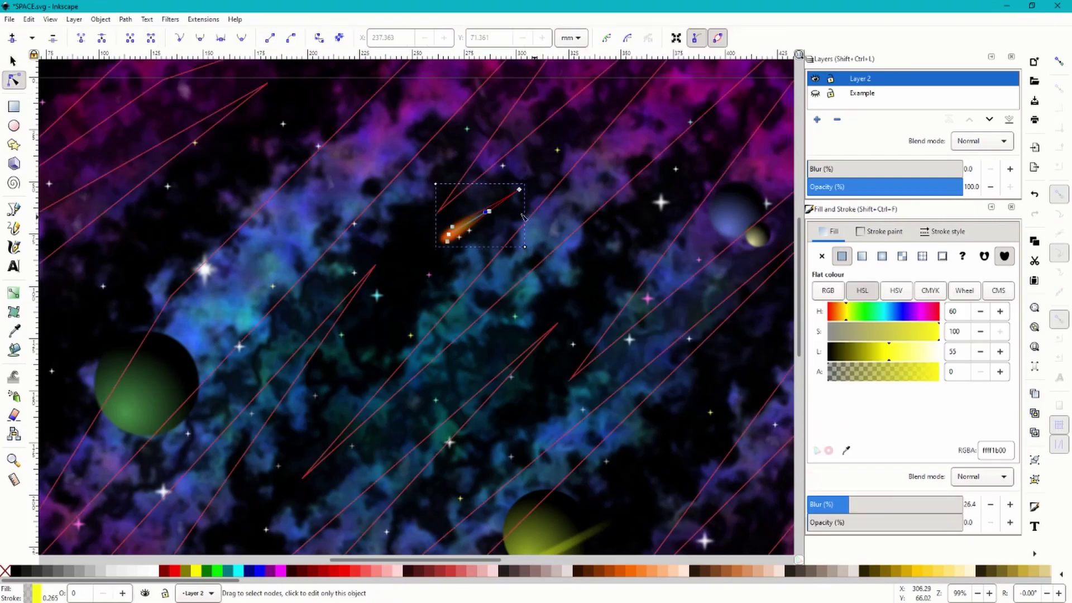
{"action": "left_click_drag", "start_coordinate": [519, 190], "coordinate": [567, 162]}
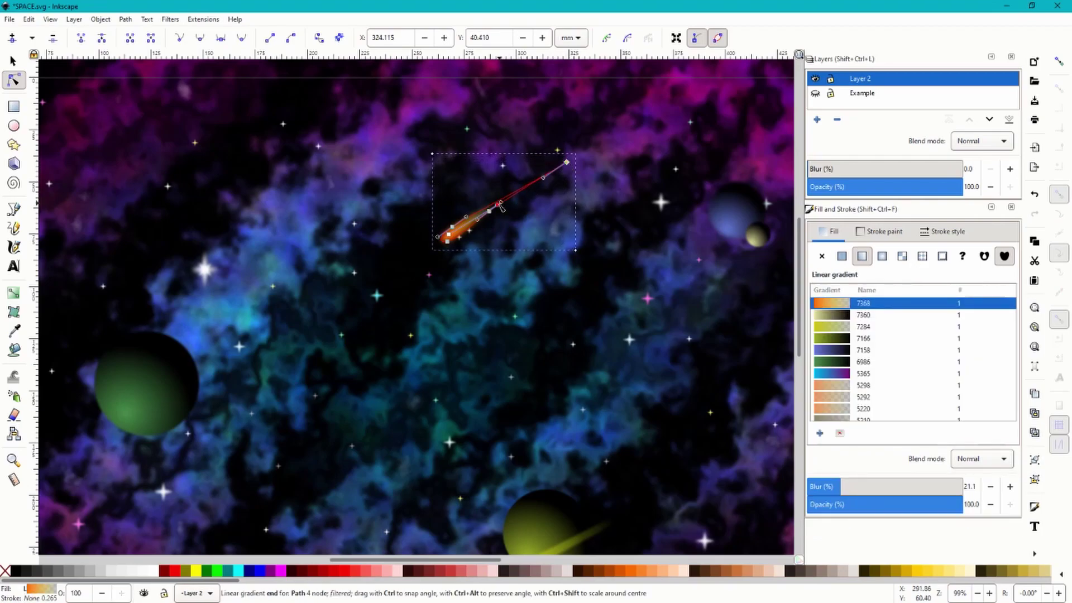
{"action": "left_click", "coordinate": [500, 218]}
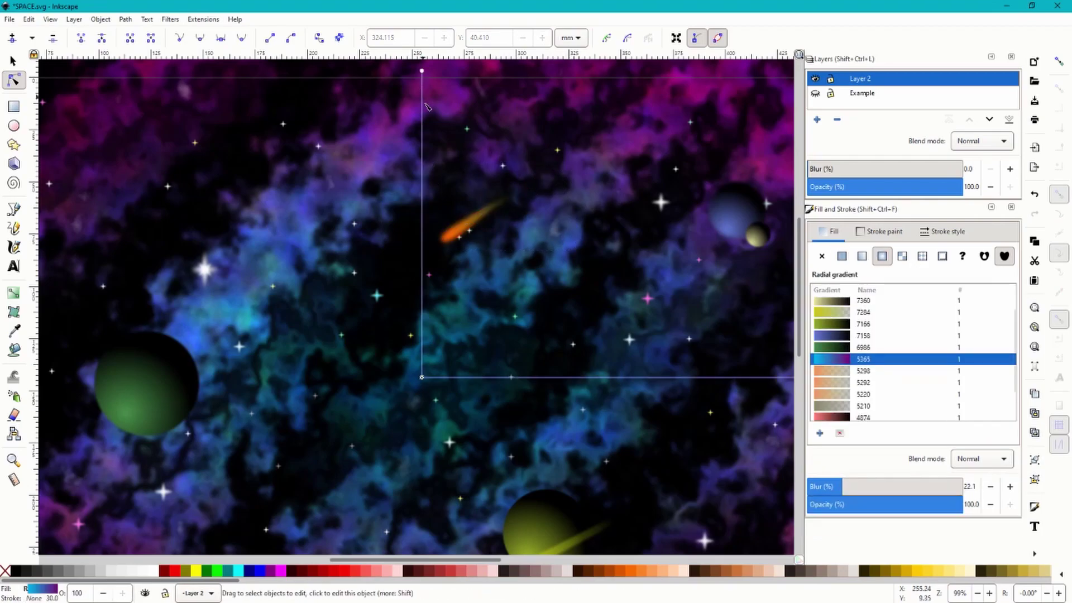
{"action": "left_click", "coordinate": [500, 218]}
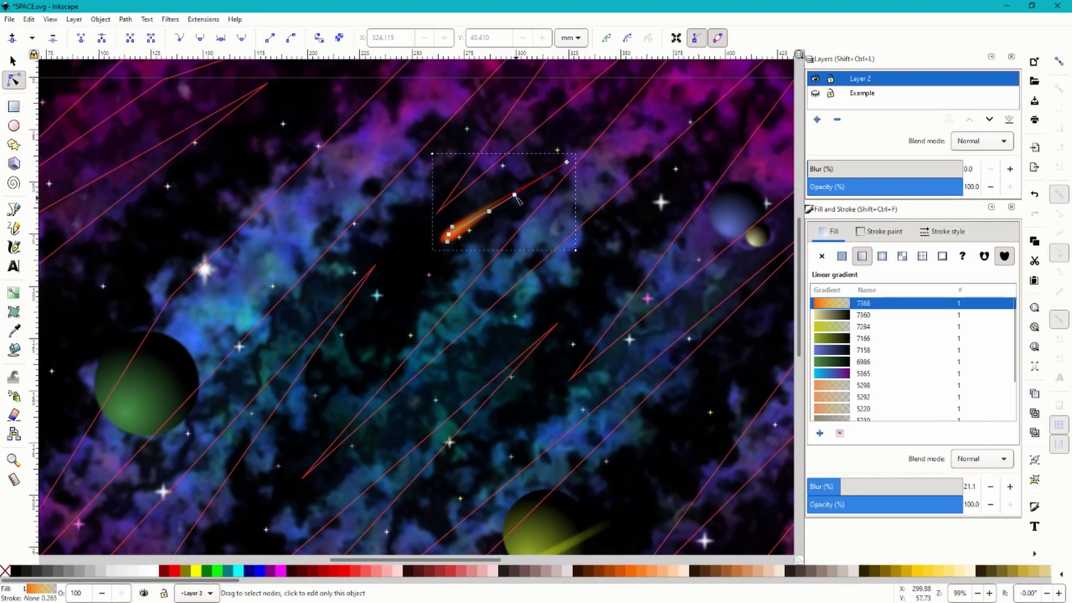
{"action": "left_click_drag", "start_coordinate": [567, 162], "coordinate": [636, 108]}
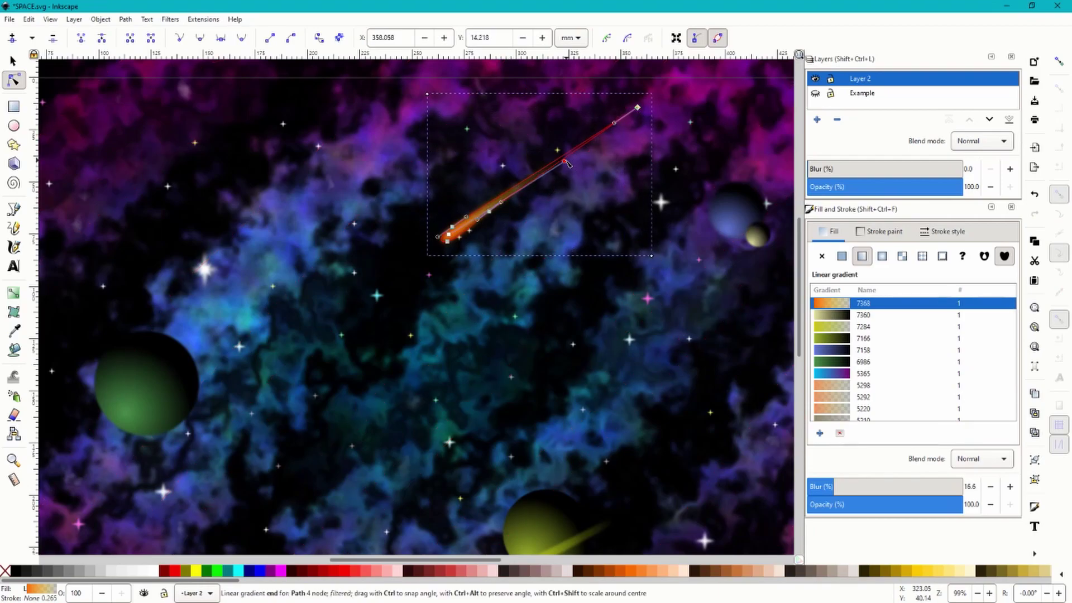
{"action": "left_click", "coordinate": [382, 158]}
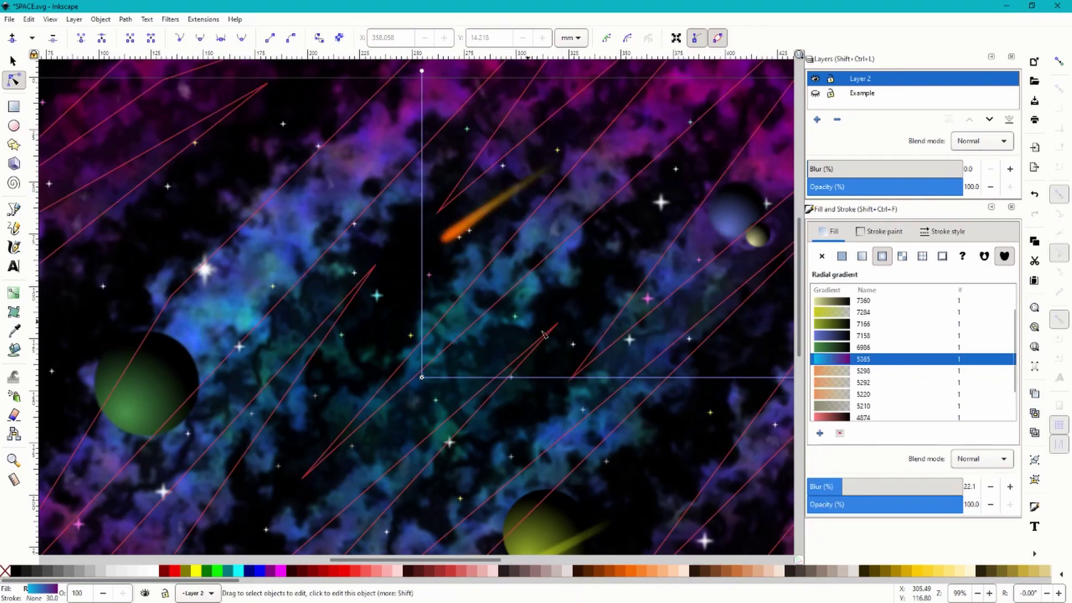
{"action": "scroll", "coordinate": [568, 255], "scroll_direction": "down", "scroll_amount": 1}
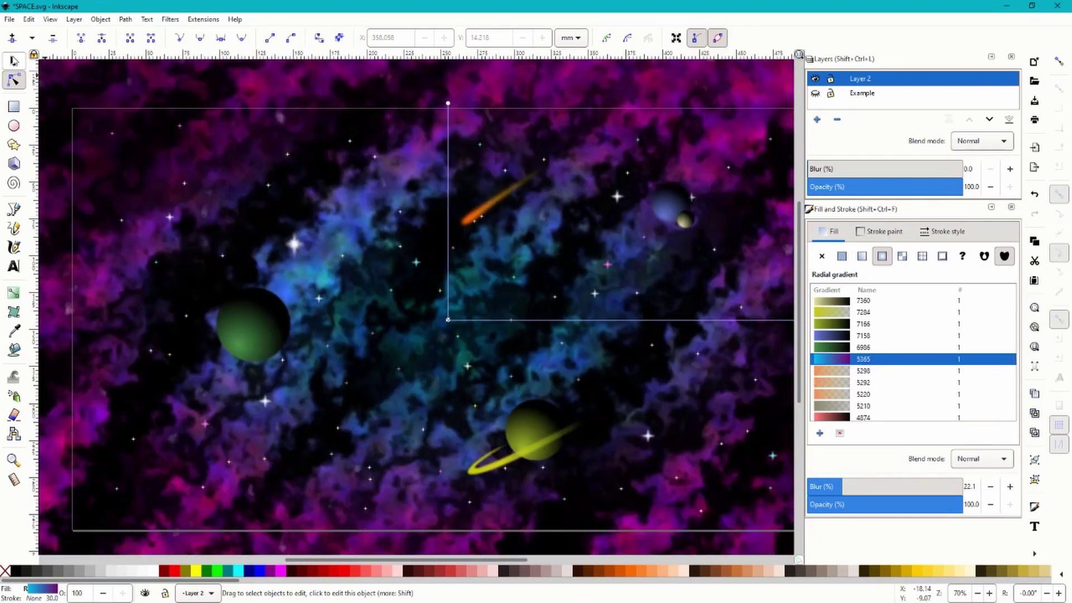
{"action": "left_click", "coordinate": [13, 61]}
{"action": "left_click", "coordinate": [495, 206]}
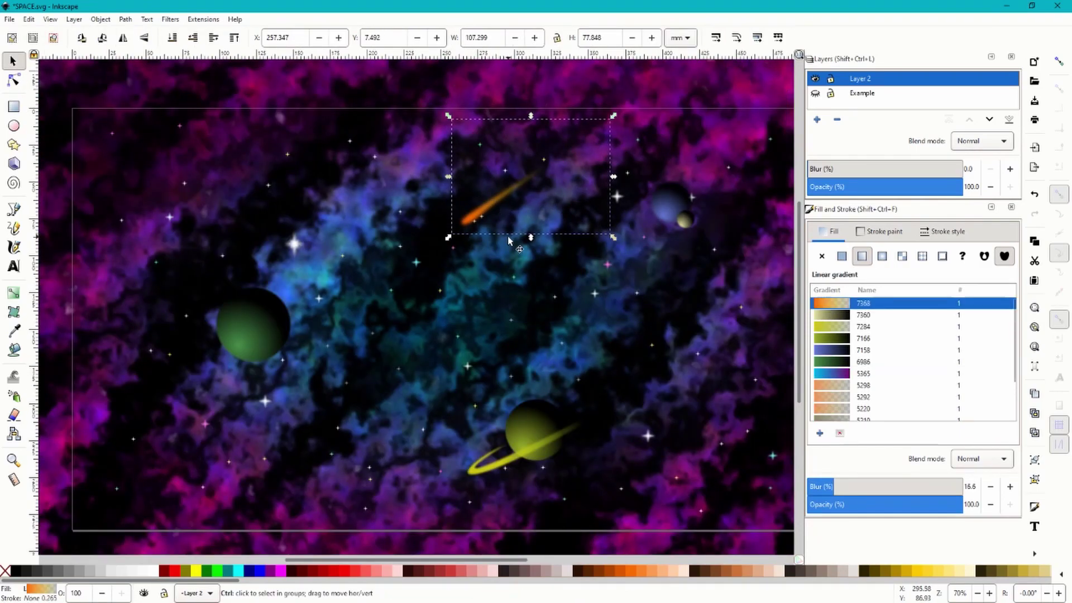
Step: Duplicate the comet twice, scaling the copies to about 83% and two-thirds size beside it
{"action": "key", "text": "ctrl+d"}
{"action": "left_click_drag", "start_coordinate": [487, 214], "coordinate": [475, 256]}
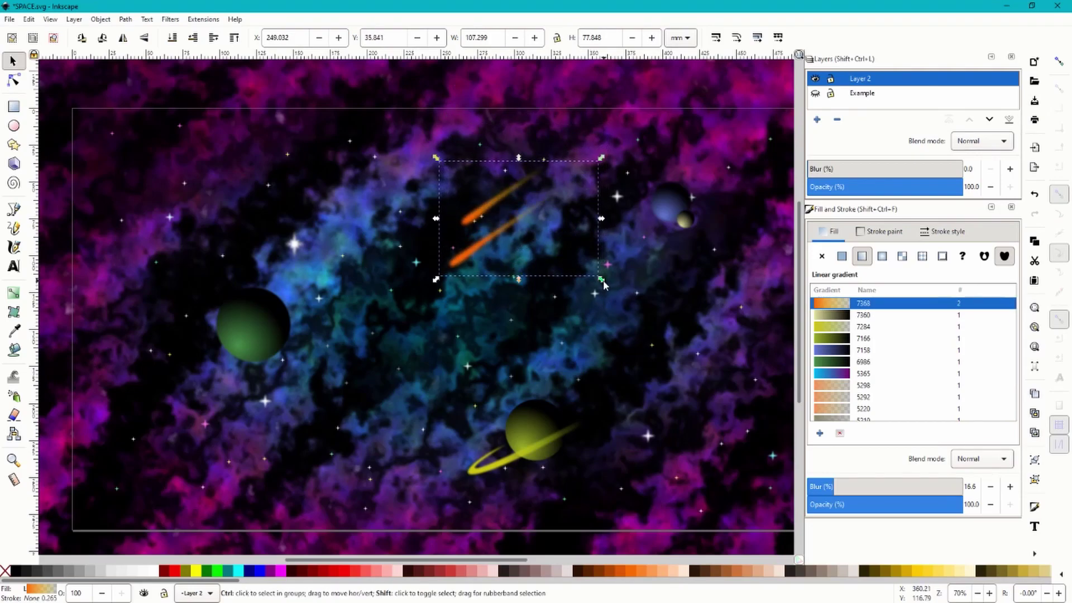
{"action": "left_click_drag", "start_coordinate": [602, 289], "coordinate": [588, 277]}
{"action": "left_click_drag", "start_coordinate": [484, 246], "coordinate": [542, 230]}
{"action": "key", "text": "ctrl+d"}
{"action": "left_click_drag", "start_coordinate": [635, 258], "coordinate": [619, 254]}
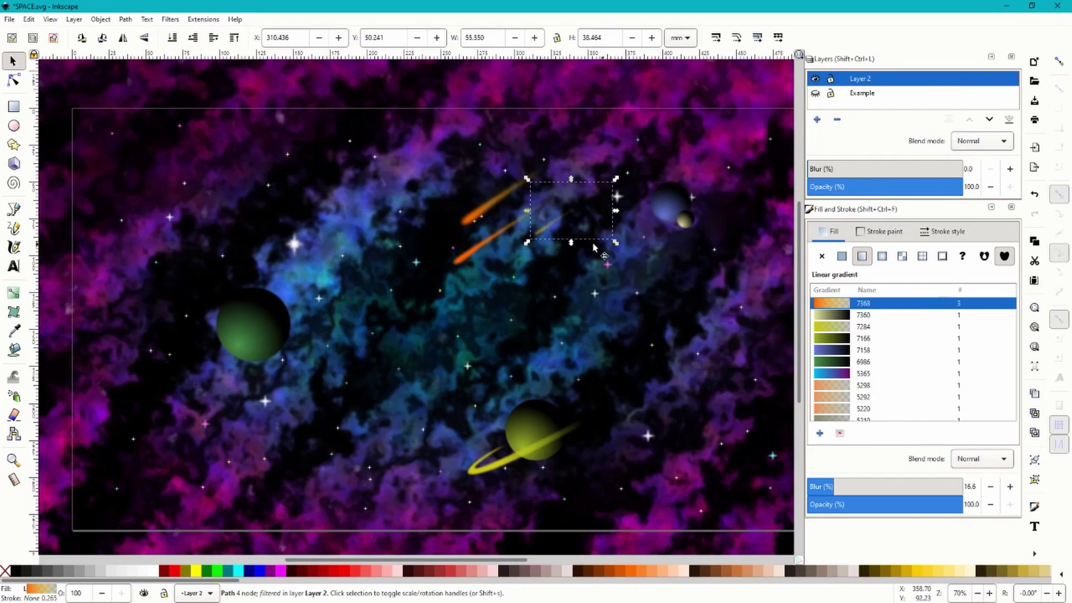
{"action": "left_click_drag", "start_coordinate": [575, 246], "coordinate": [567, 251]}
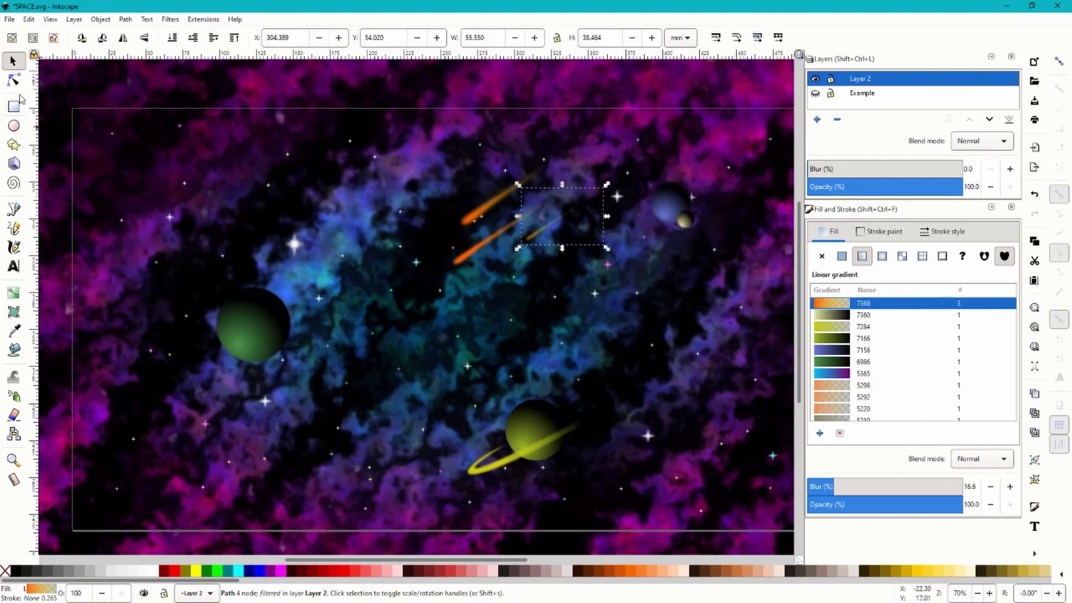
Step: Re-aim the newest copy's gradient handles along its own tail
{"action": "left_click", "coordinate": [13, 79]}
{"action": "scroll", "coordinate": [563, 224], "scroll_direction": "up", "scroll_amount": 1}
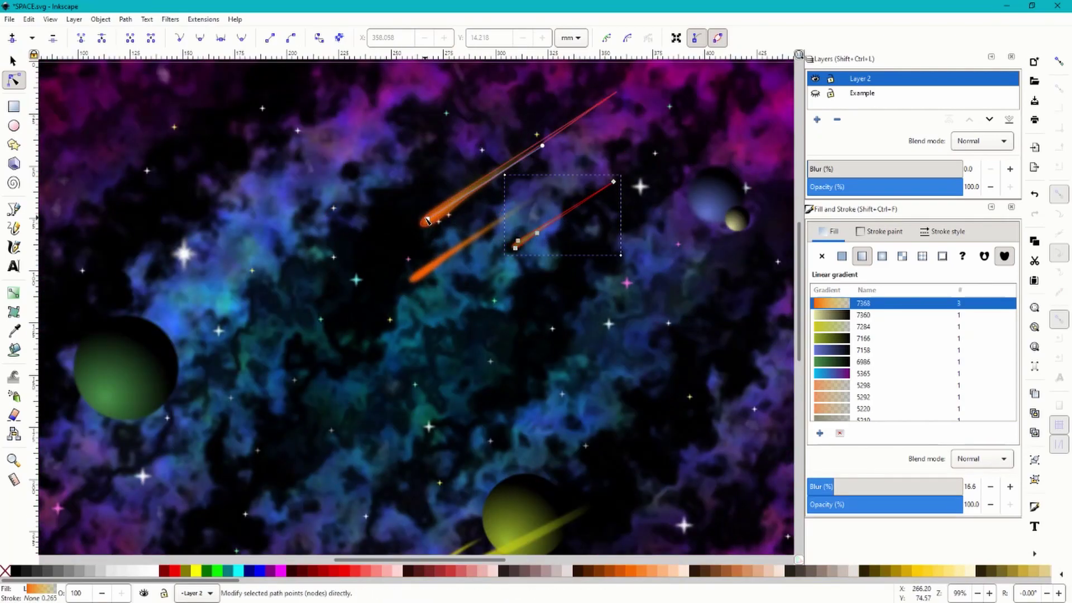
{"action": "left_click_drag", "start_coordinate": [429, 222], "coordinate": [535, 250]}
{"action": "left_click_drag", "start_coordinate": [541, 146], "coordinate": [576, 201]}
{"action": "left_click", "coordinate": [576, 201]}
{"action": "scroll", "coordinate": [474, 193], "scroll_direction": "down", "scroll_amount": 2}
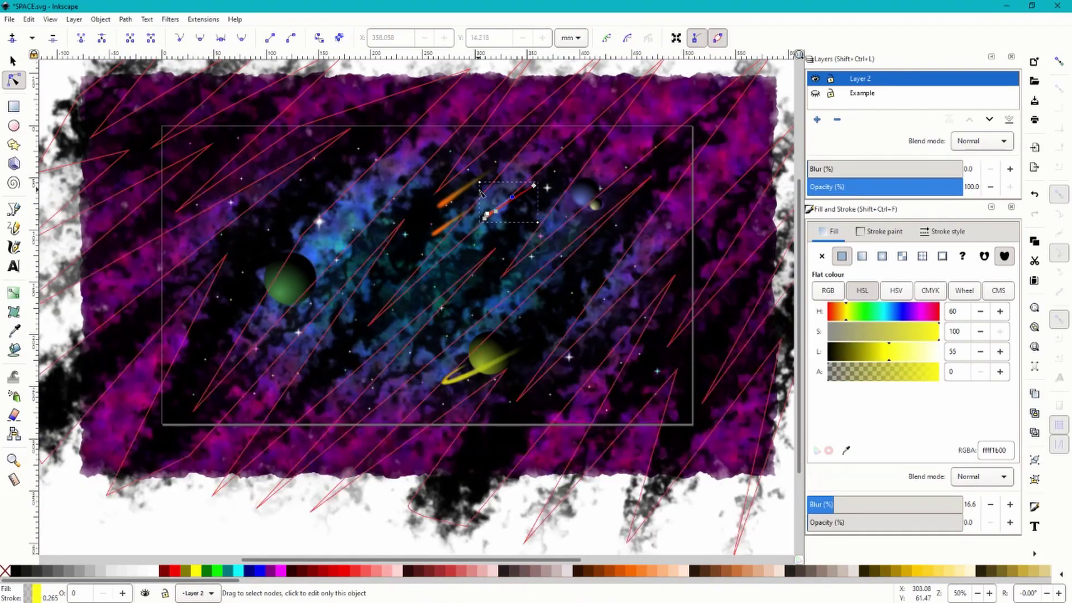
{"action": "scroll", "coordinate": [484, 193], "scroll_direction": "down", "scroll_amount": 1}
{"action": "left_click", "coordinate": [555, 488]}
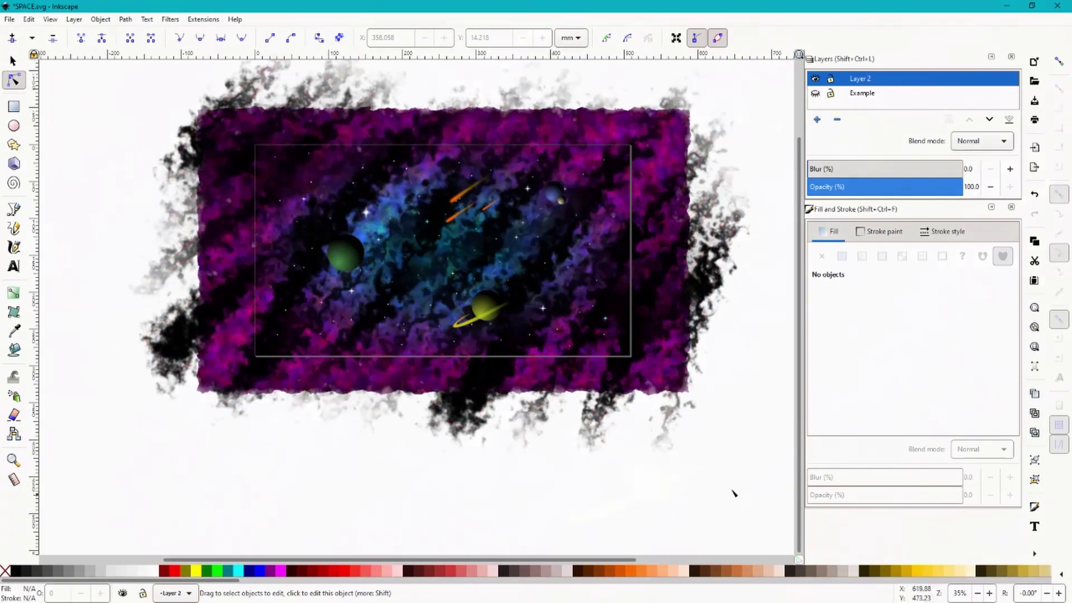